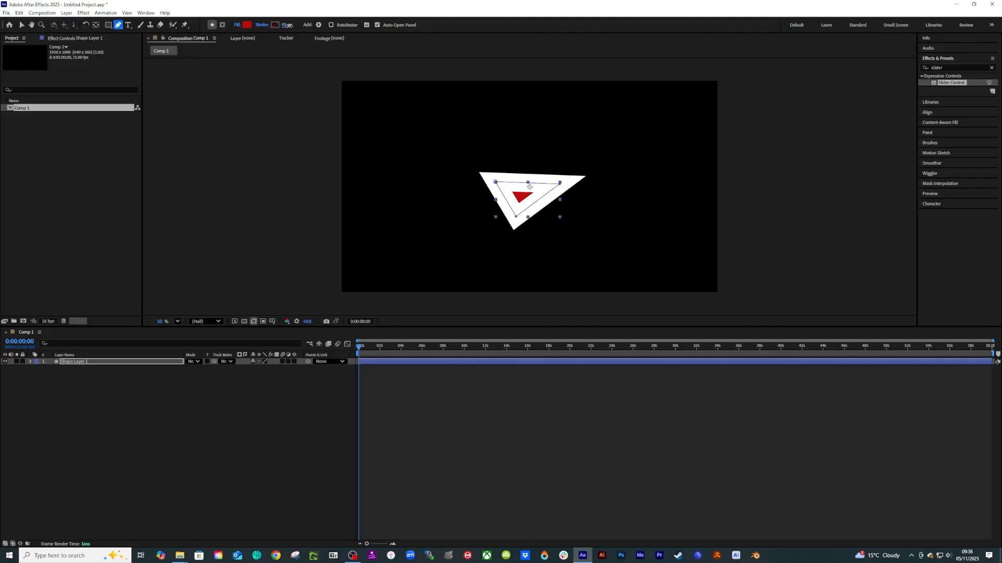
- Set the triangle shape's fill to None, leaving only its white stroke
{"action": "left_click", "coordinate": [238, 25]}
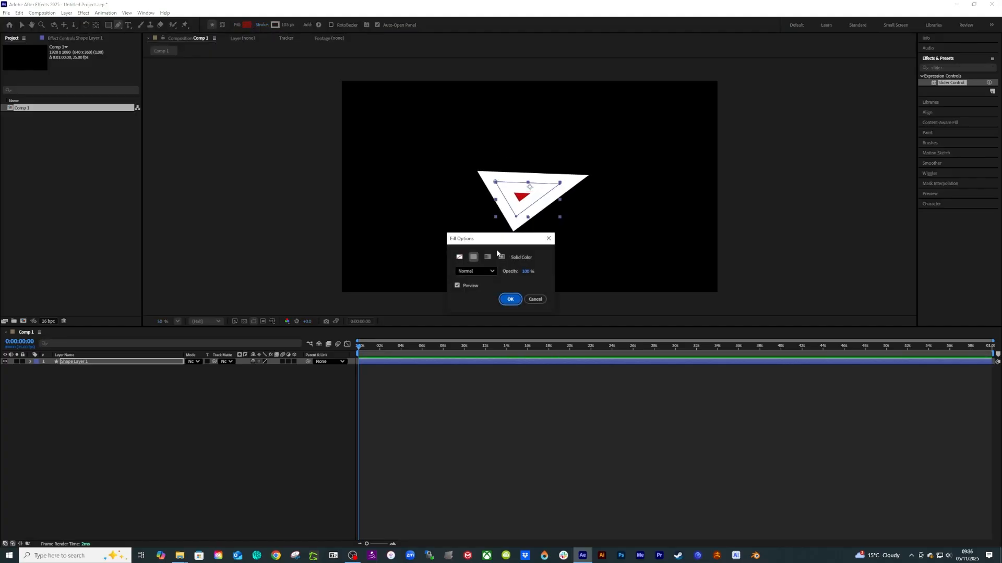
{"action": "left_click", "coordinate": [459, 257]}
{"action": "left_click", "coordinate": [509, 299]}
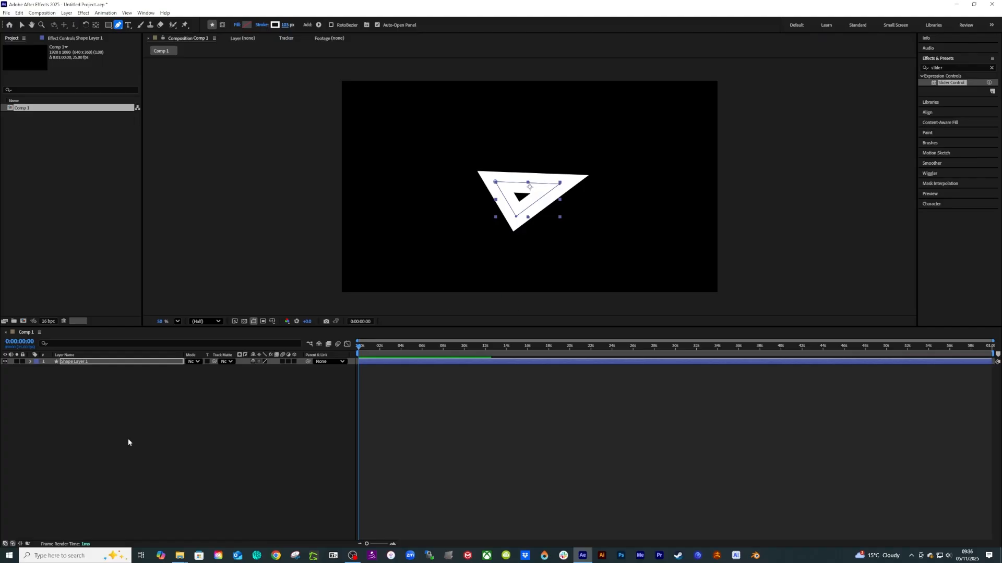
- Rename the shape layer as cloud
{"action": "left_click", "coordinate": [82, 363]}
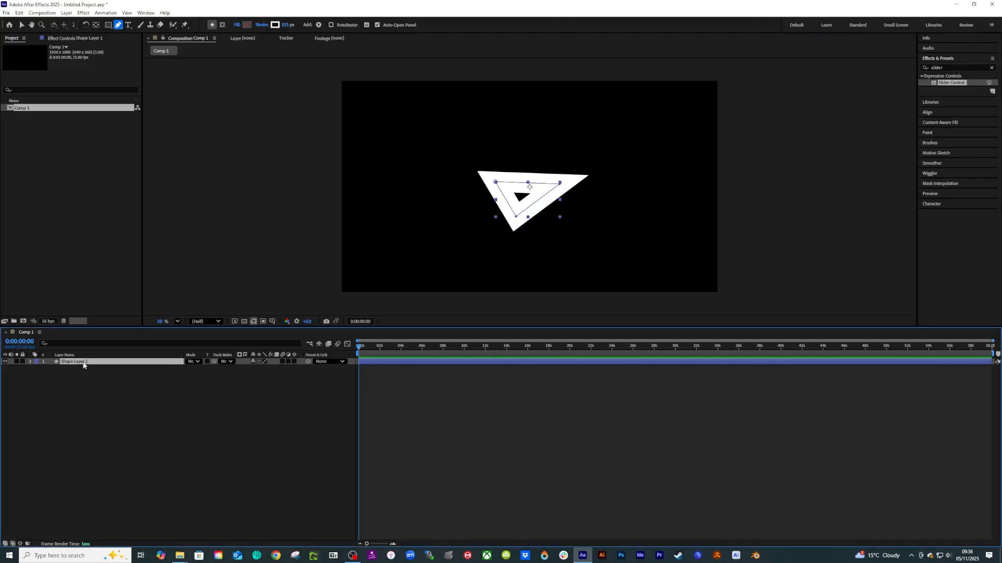
{"action": "key", "text": "Return"}
{"action": "type", "text": "clou"}
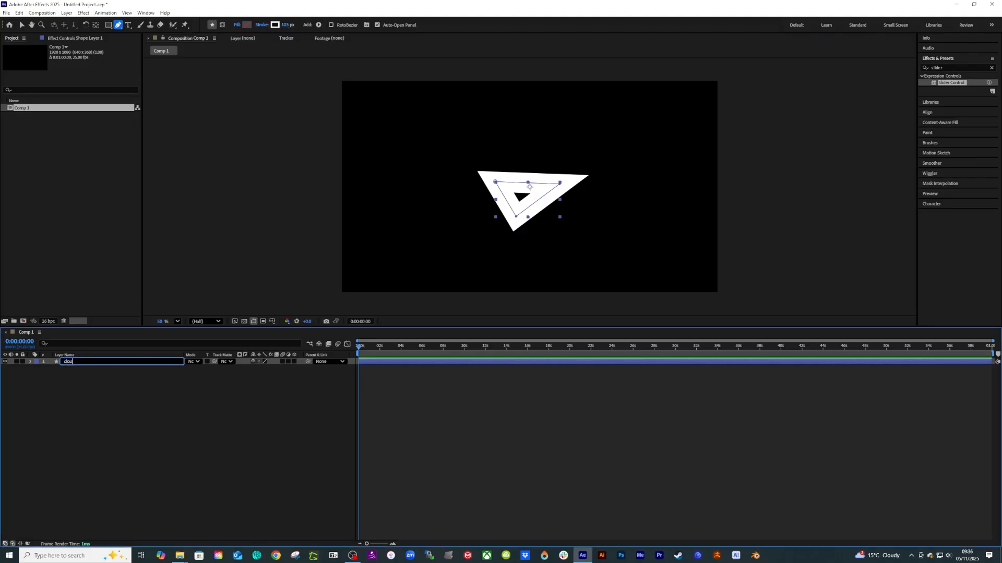
{"action": "type", "text": "d"}
{"action": "key", "text": "Return"}
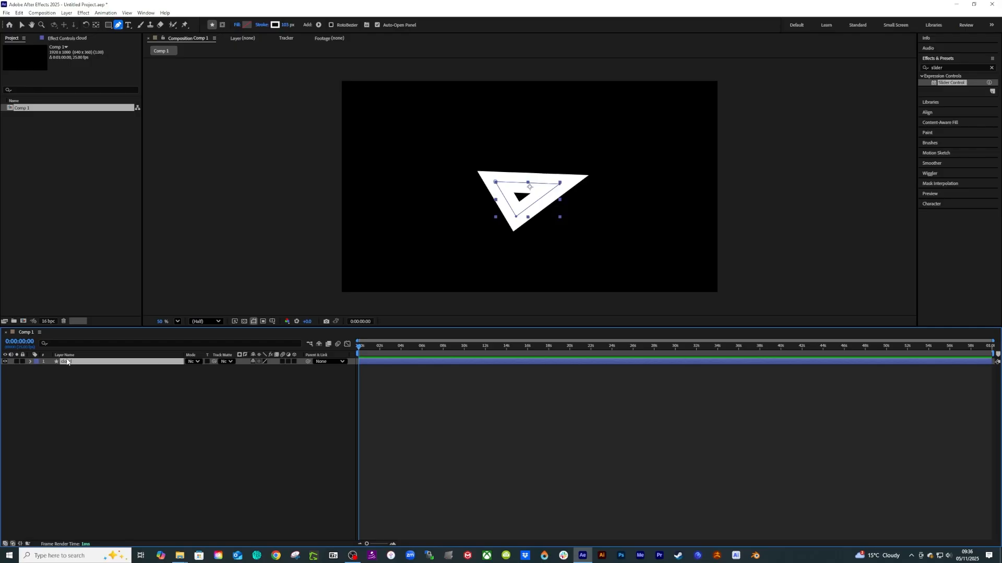
- Add a dash and a gap to the cloud layer's stroke and set its line cap to Round Cap
{"action": "key", "text": "u"}
{"action": "key", "text": "u"}
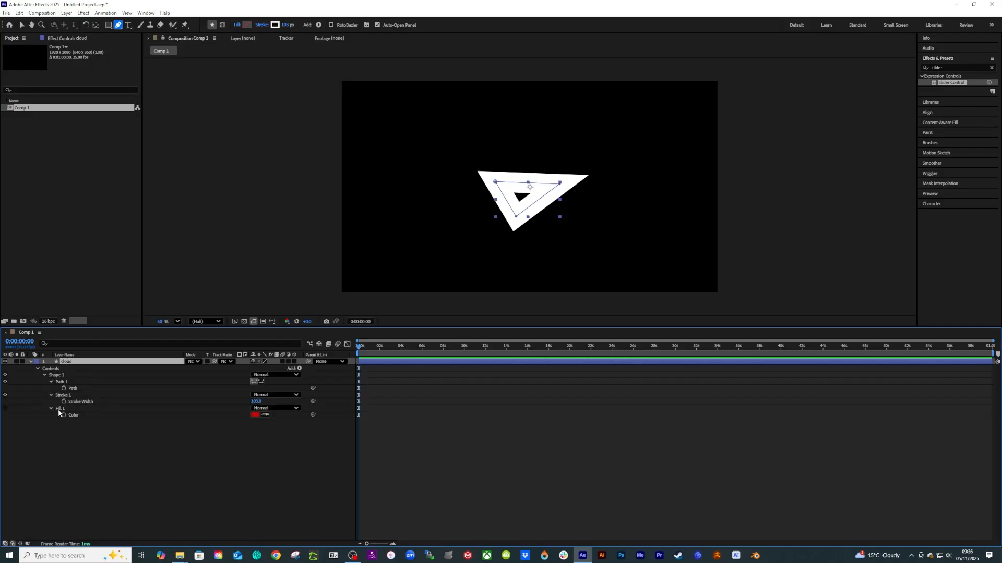
{"action": "left_click", "coordinate": [51, 395]}
{"action": "left_click", "coordinate": [50, 395]}
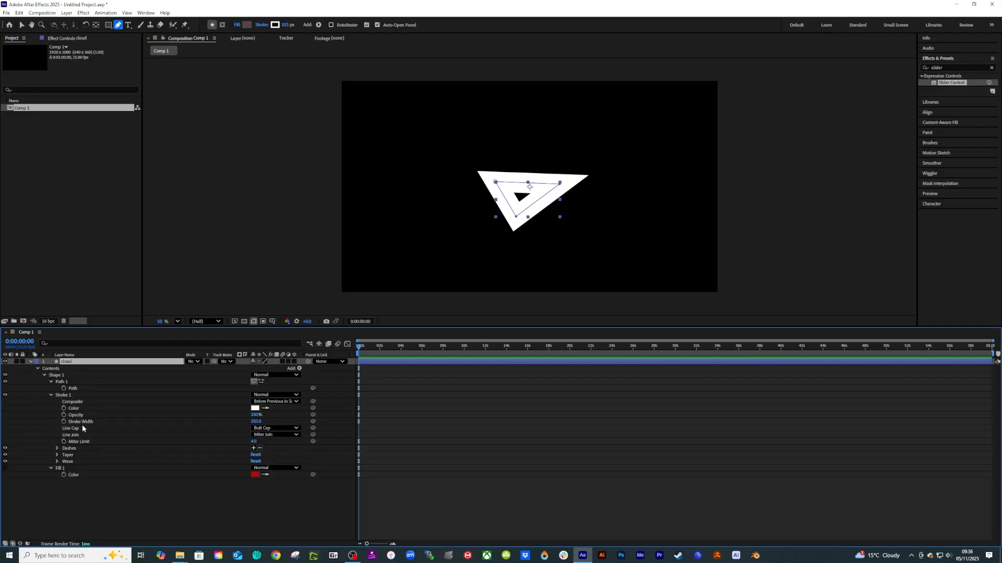
{"action": "left_click", "coordinate": [254, 449]}
{"action": "left_click", "coordinate": [254, 448]}
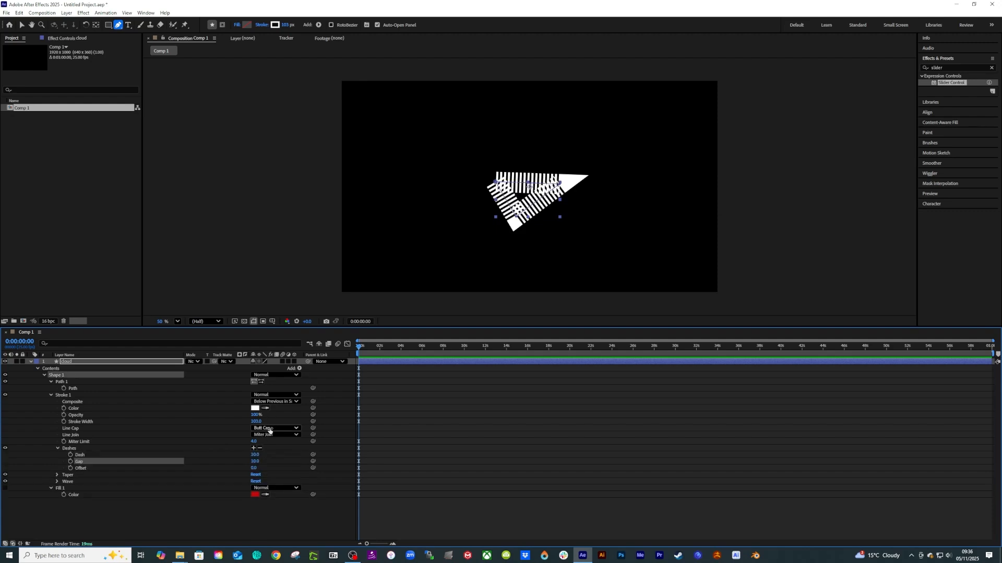
{"action": "left_click", "coordinate": [270, 429]}
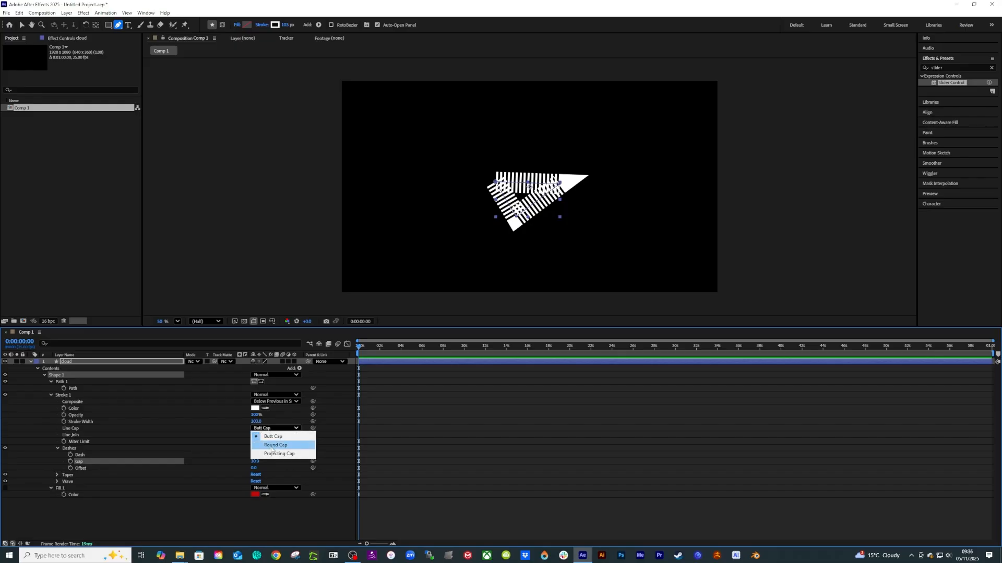
{"action": "left_click", "coordinate": [271, 447]}
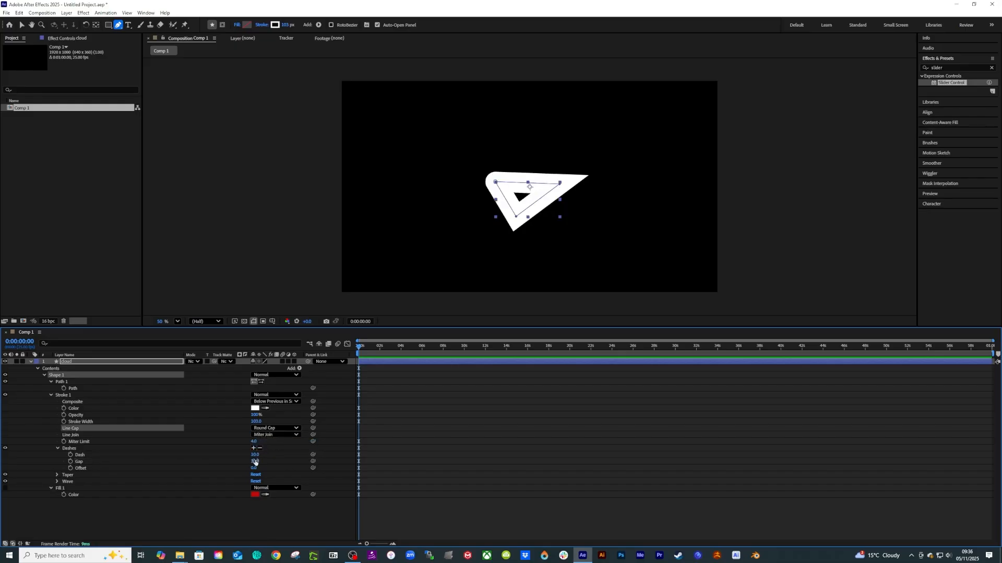
- Turn the stroke into spaced circles with a dash of 0, a gap of 278 and an offset of 47
{"action": "left_click_drag", "start_coordinate": [255, 461], "coordinate": [341, 461]}
{"action": "left_click_drag", "start_coordinate": [254, 455], "coordinate": [275, 461]}
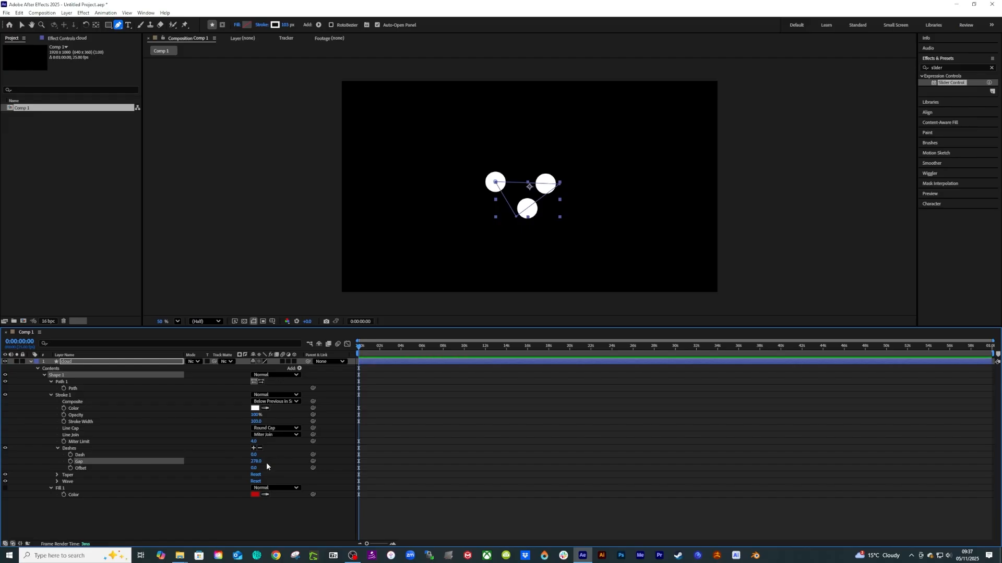
{"action": "left_click_drag", "start_coordinate": [254, 468], "coordinate": [271, 468]}
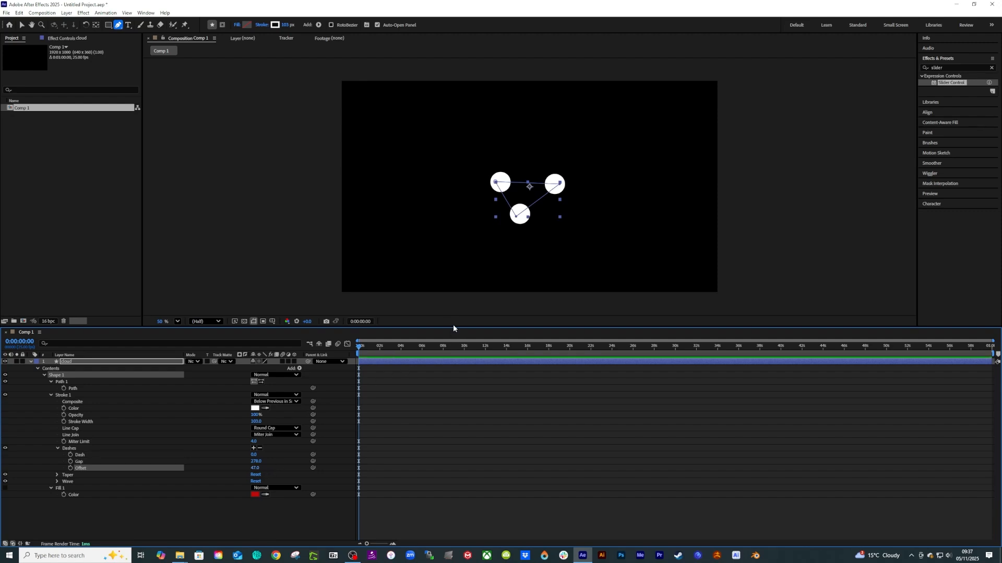
{"action": "left_click_drag", "start_coordinate": [454, 328], "coordinate": [454, 352]}
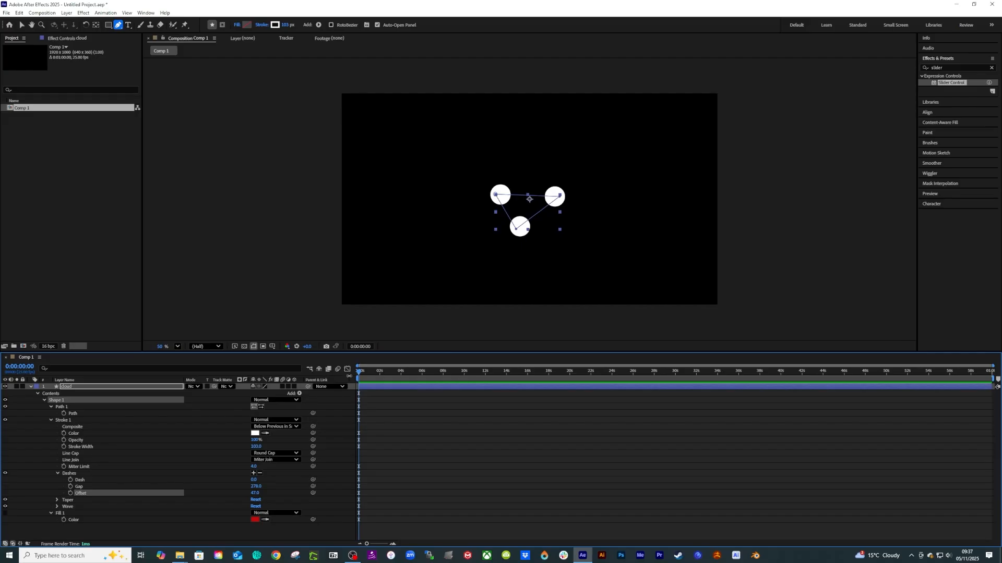
{"action": "left_click_drag", "start_coordinate": [255, 494], "coordinate": [318, 494]}
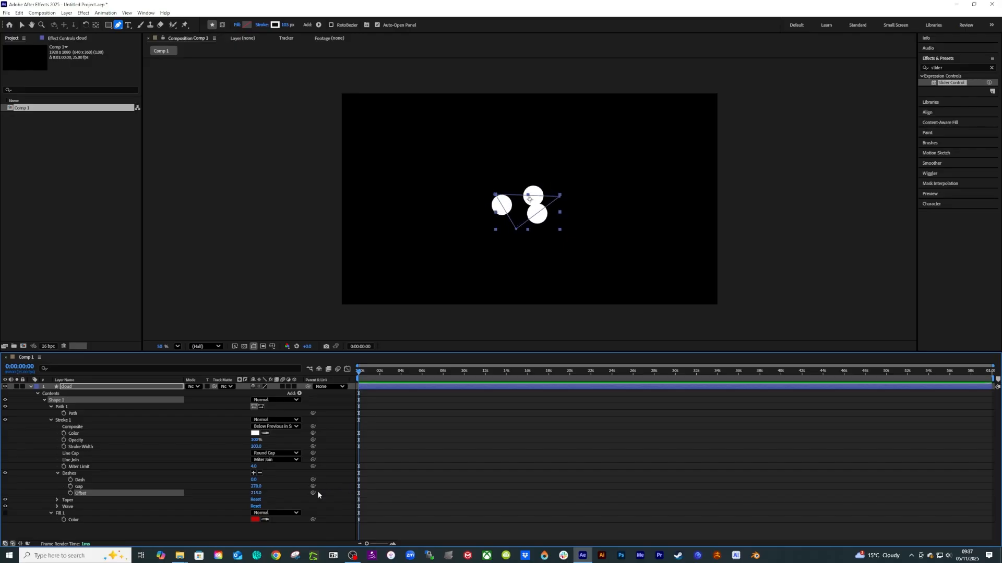
{"action": "key", "text": "ctrl+z"}
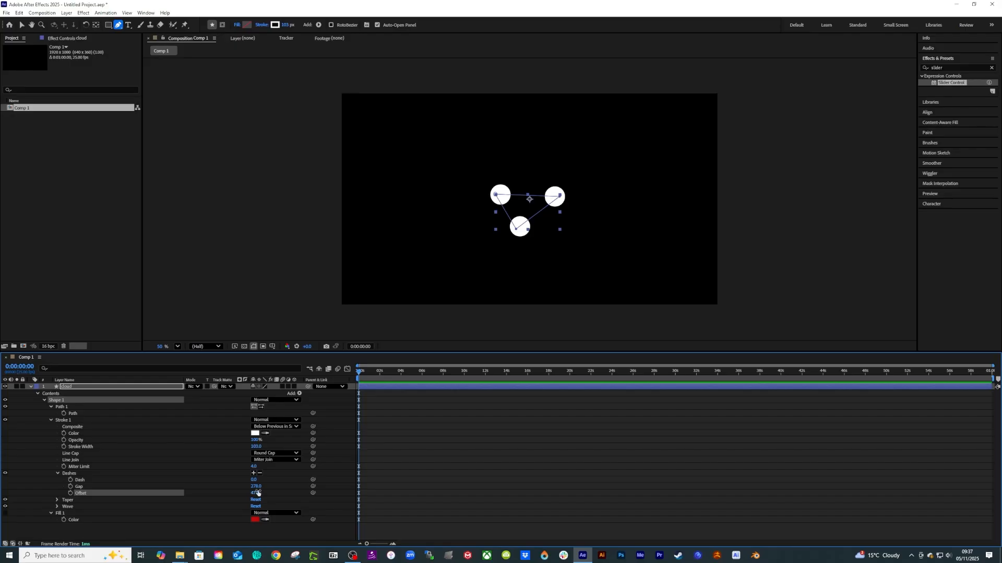
- Duplicate Stroke 1 and give the copy a dash offset of 146 and a stroke width of 181
{"action": "left_click", "coordinate": [52, 417]}
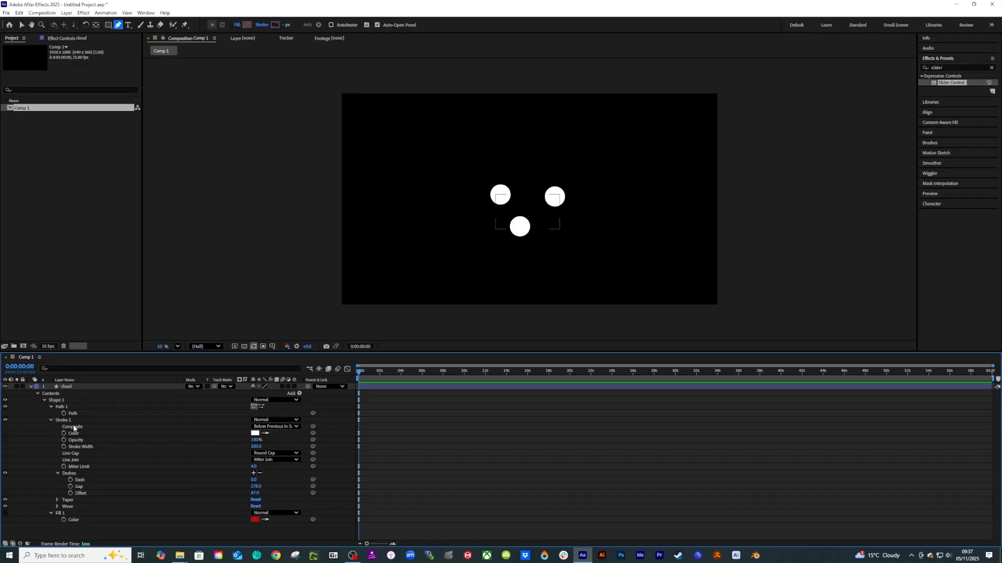
{"action": "left_click", "coordinate": [52, 420]}
{"action": "left_click", "coordinate": [63, 421]}
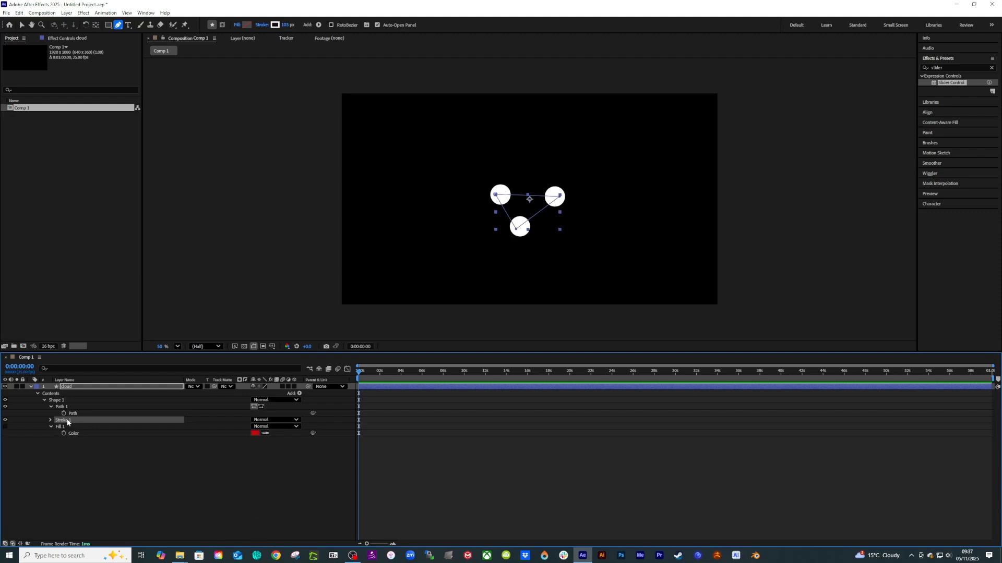
{"action": "key", "text": "ctrl+d"}
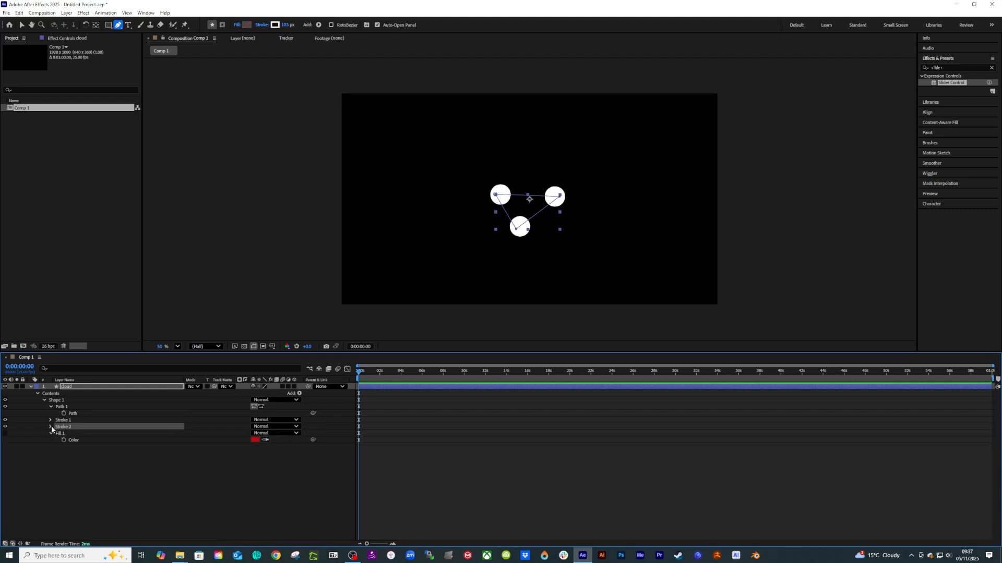
{"action": "left_click", "coordinate": [51, 427]}
{"action": "left_click", "coordinate": [57, 480]}
{"action": "left_click_drag", "start_coordinate": [254, 500], "coordinate": [293, 498]}
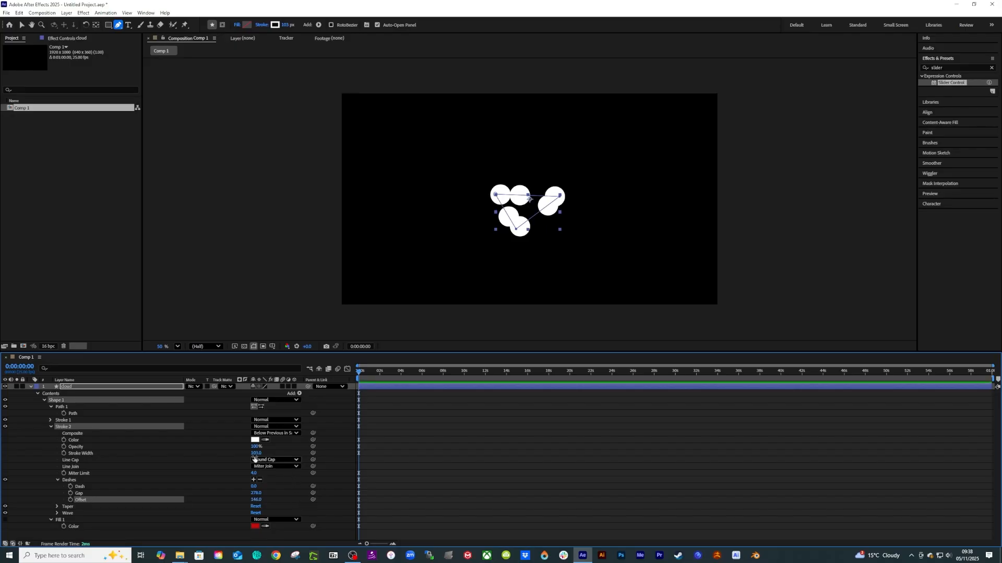
{"action": "left_click_drag", "start_coordinate": [255, 454], "coordinate": [280, 452]}
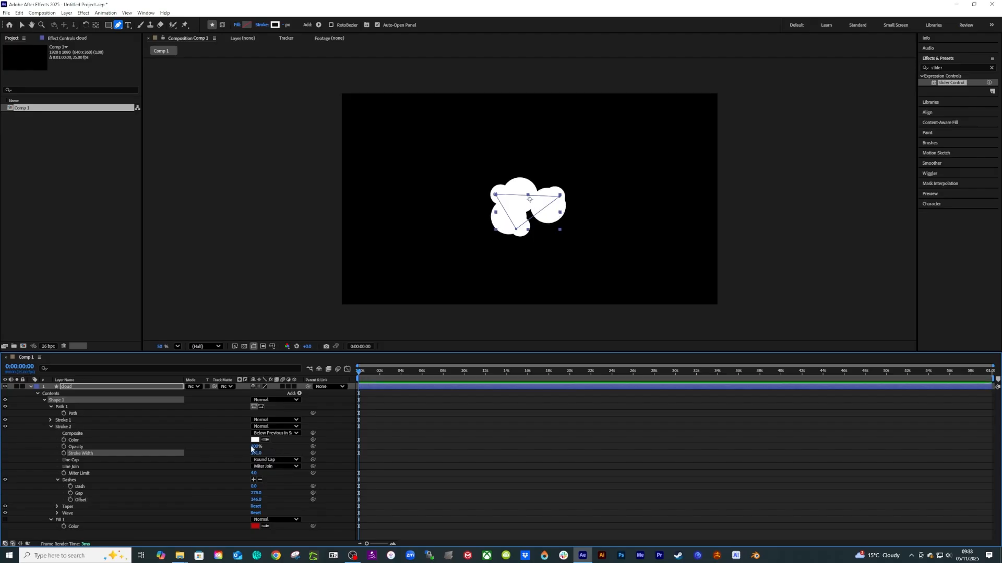
- Duplicate Stroke 2 and give the copy a dash offset of 221 and a stroke width of 127
{"action": "left_click", "coordinate": [50, 427]}
{"action": "left_click", "coordinate": [62, 428]}
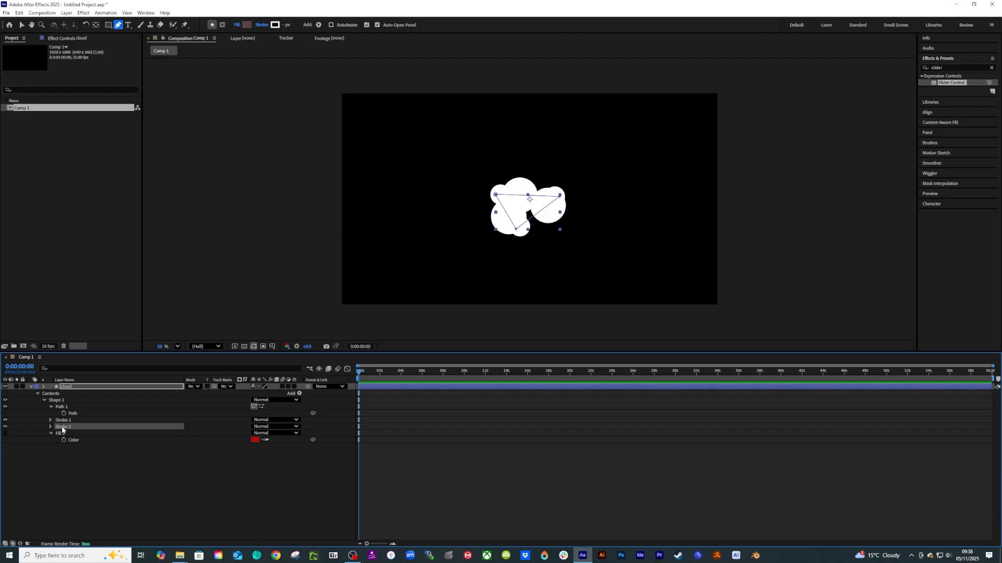
{"action": "key", "text": "ctrl+d"}
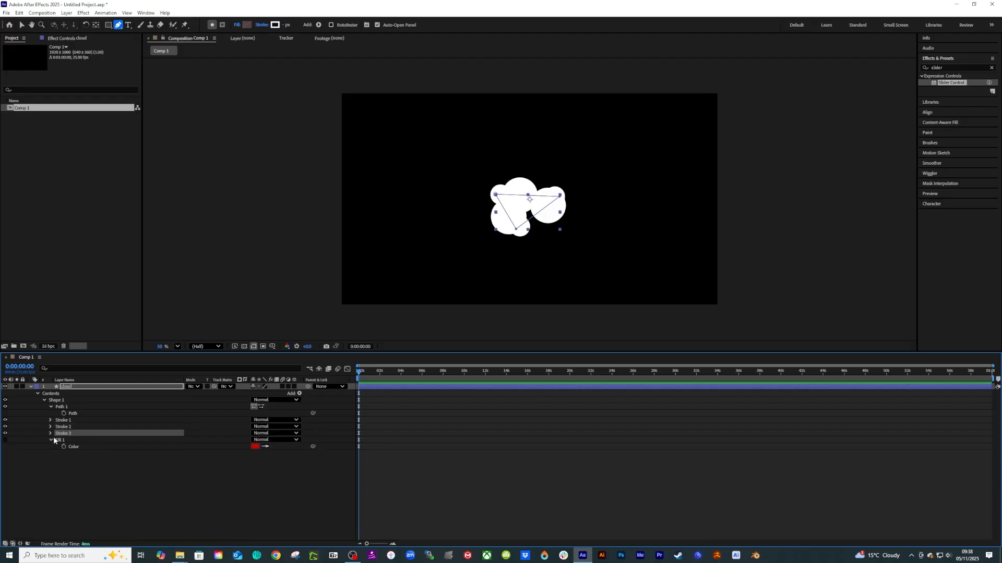
{"action": "left_click", "coordinate": [50, 434]}
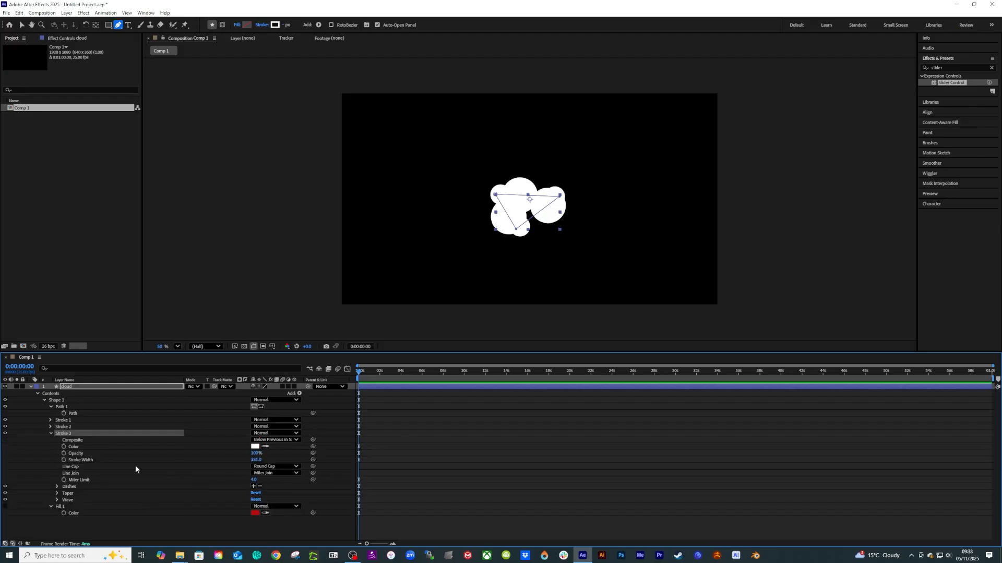
{"action": "left_click", "coordinate": [57, 487]}
{"action": "left_click_drag", "start_coordinate": [256, 506], "coordinate": [286, 507]}
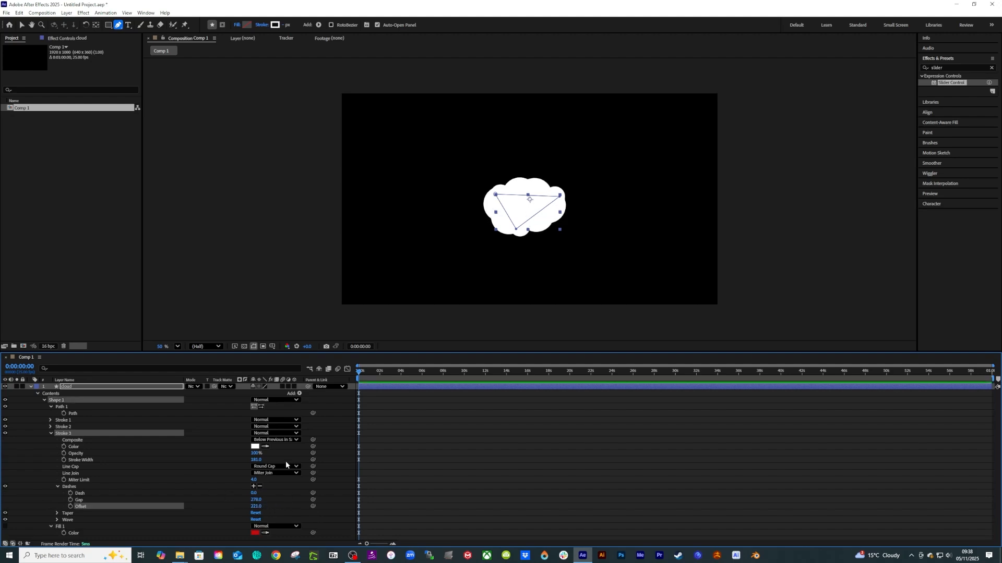
{"action": "left_click_drag", "start_coordinate": [256, 463], "coordinate": [235, 461]}
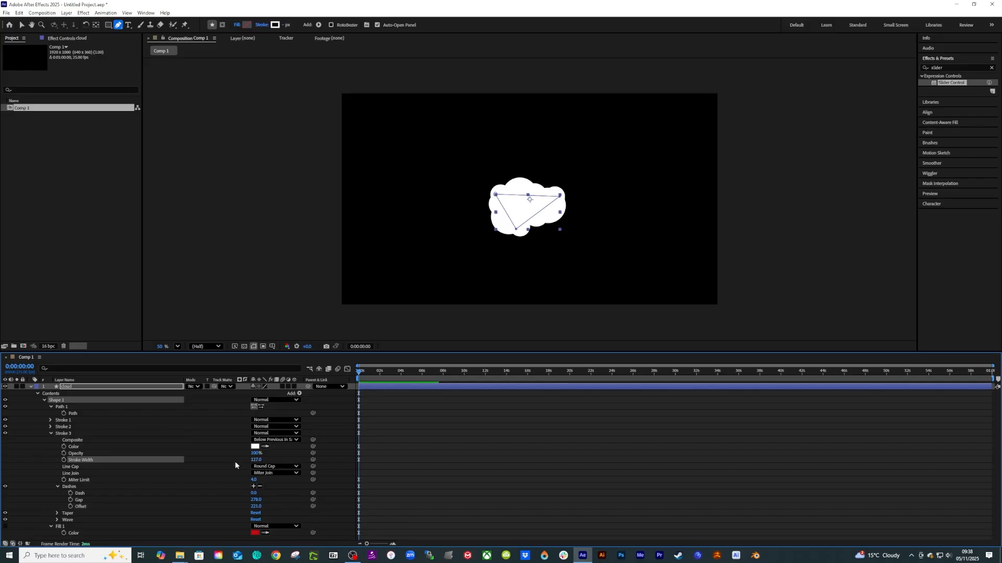
- Filter the cloud layer's properties by "stroke" so only the widths of the three strokes are listed
{"action": "left_click", "coordinate": [51, 433]}
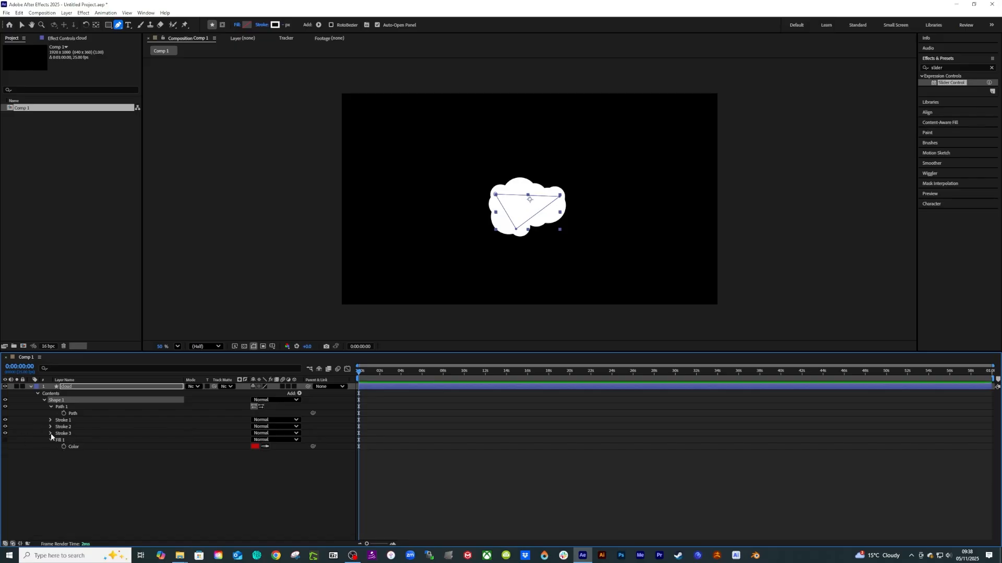
{"action": "left_click", "coordinate": [59, 434]}
{"action": "left_click", "coordinate": [64, 420], "text": "shift"}
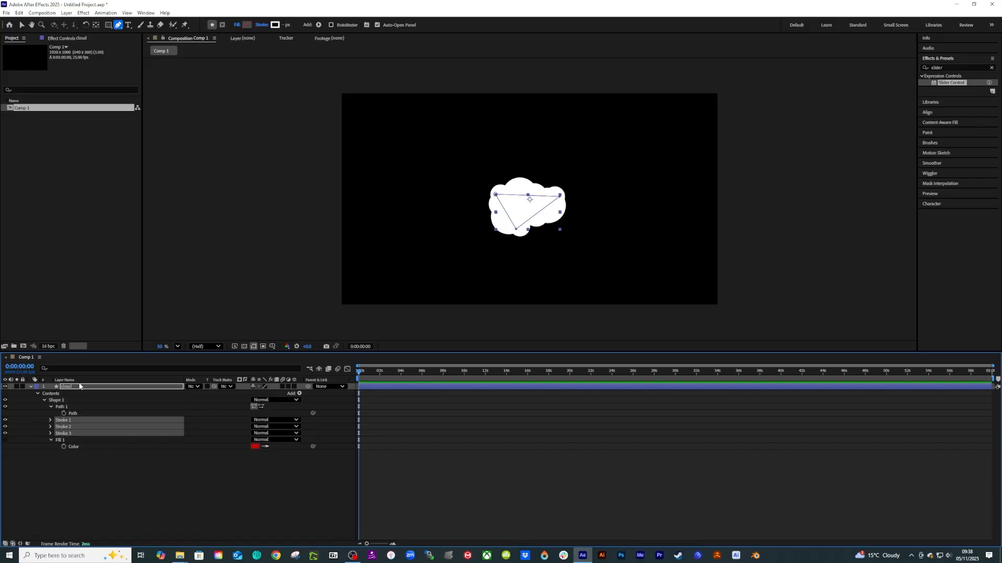
{"action": "left_click", "coordinate": [74, 369]}
{"action": "type", "text": "stro"}
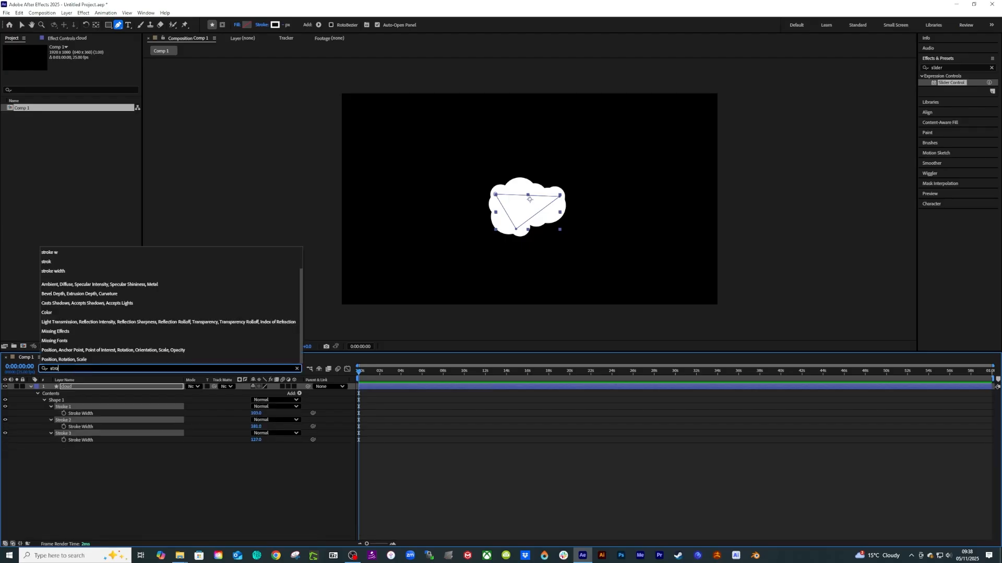
{"action": "type", "text": "ke"}
{"action": "left_click", "coordinate": [105, 498]}
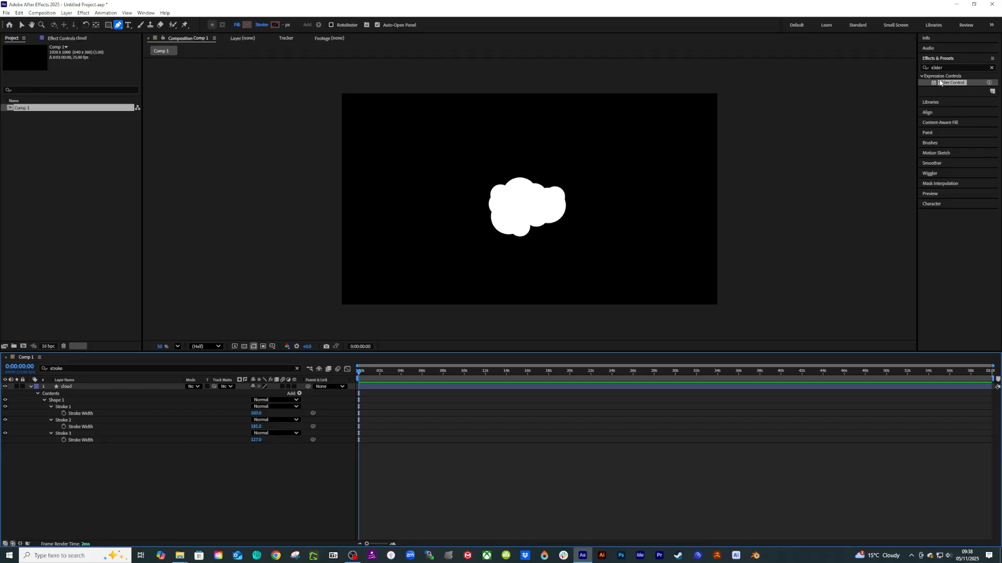
- Apply a Slider Control effect to the cloud layer and duplicate it twice
{"action": "left_click_drag", "start_coordinate": [942, 85], "coordinate": [65, 389]}
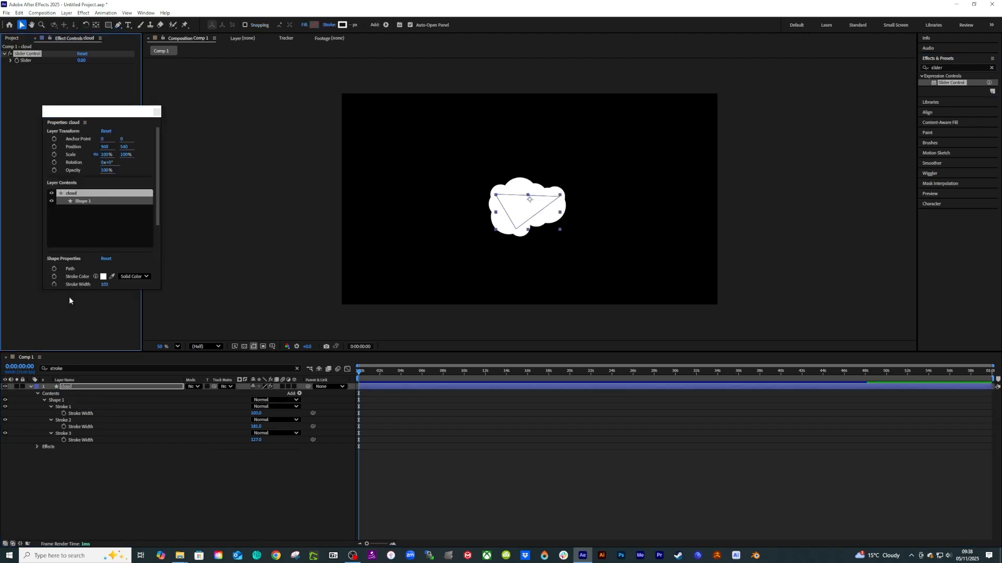
{"action": "left_click", "coordinate": [154, 113]}
{"action": "left_click", "coordinate": [49, 94]}
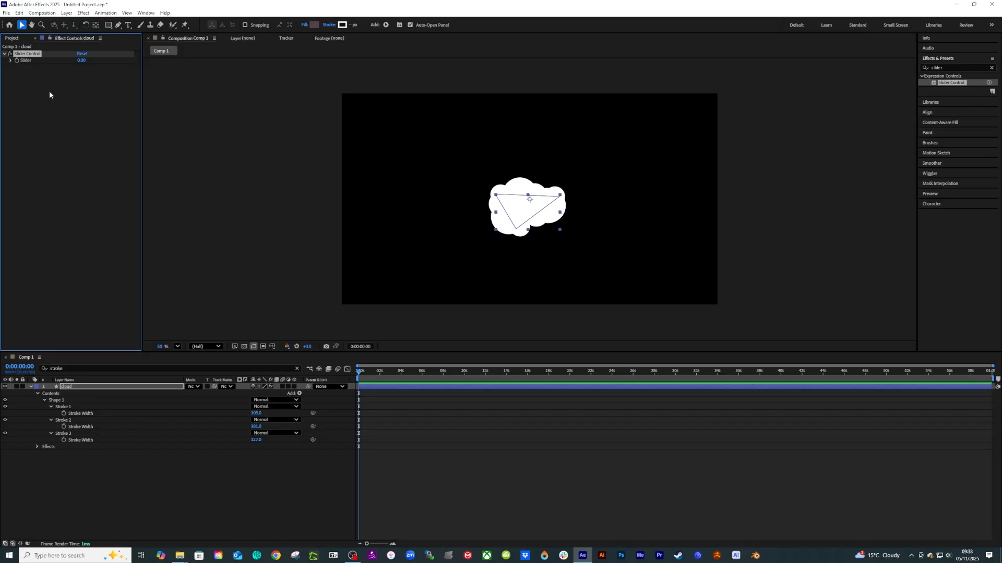
{"action": "key", "text": "ctrl+d"}
{"action": "key", "text": "ctrl+d"}
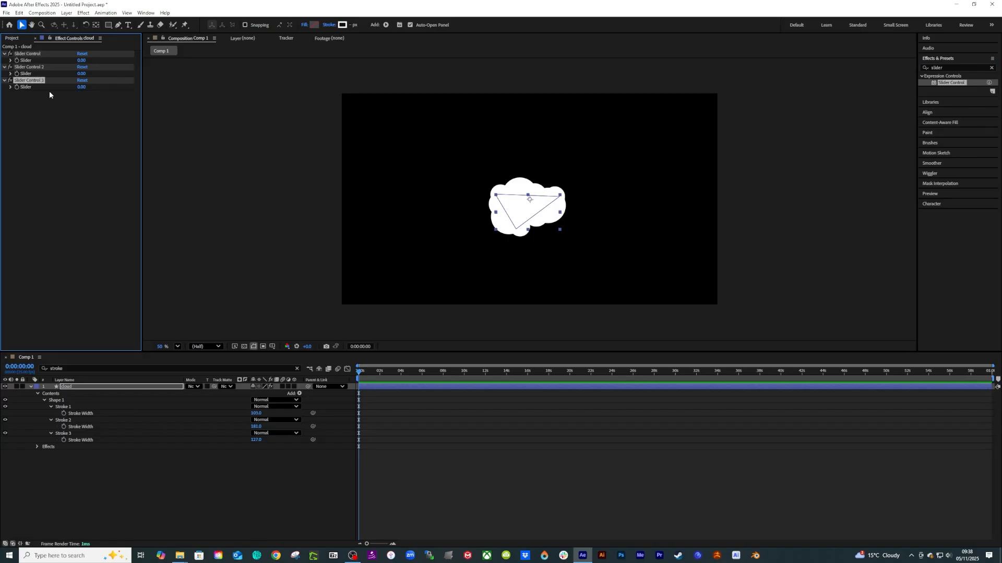
- Rename the first two slider controls as stroke 1 and stroke 2
{"action": "left_click", "coordinate": [32, 54]}
{"action": "key", "text": "Return"}
{"action": "type", "text": "stroke 1"}
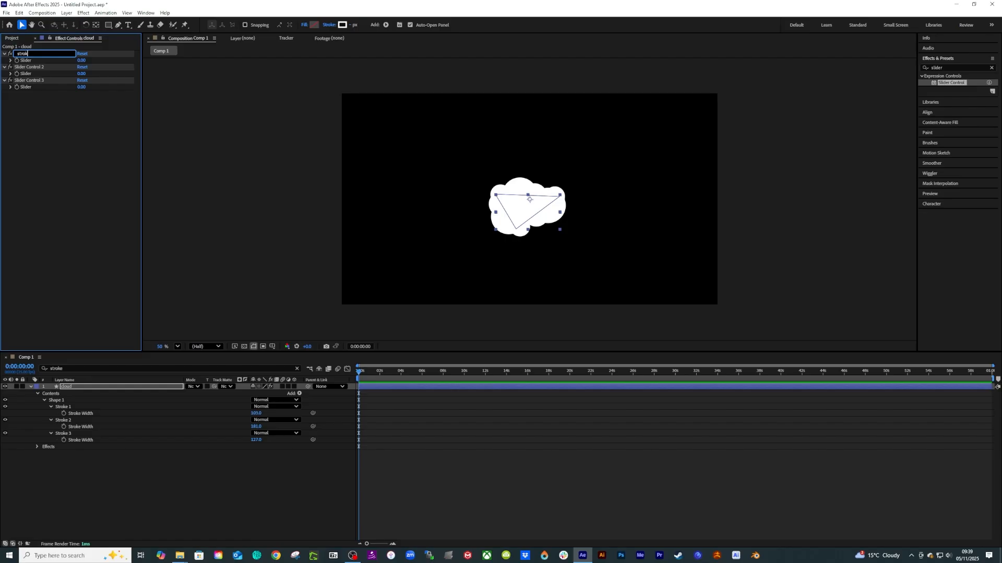
{"action": "key", "text": "Return"}
{"action": "left_click", "coordinate": [33, 68]}
{"action": "key", "text": "Return"}
{"action": "type", "text": "stroke 2"}
{"action": "key", "text": "Return"}
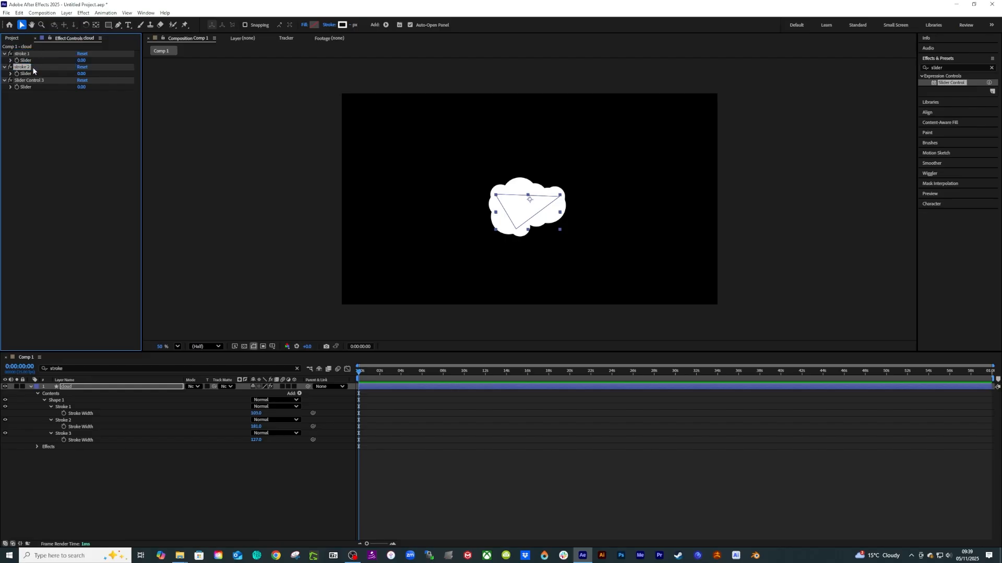
- Rename the third slider control as stroke 3
{"action": "left_click", "coordinate": [32, 80]}
{"action": "key", "text": "Return"}
{"action": "type", "text": "str"}
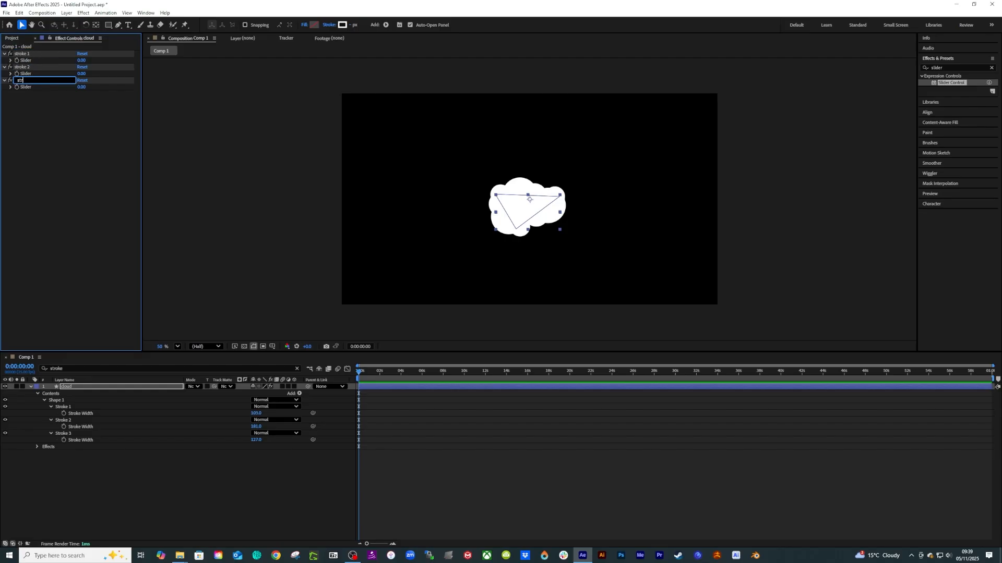
{"action": "type", "text": "oke 3"}
{"action": "key", "text": "Return"}
- Copy the stroke widths into the matching slider controls: stroke 1 to 103, stroke 2 to 181 and stroke 3 to 127
{"action": "left_click", "coordinate": [256, 413]}
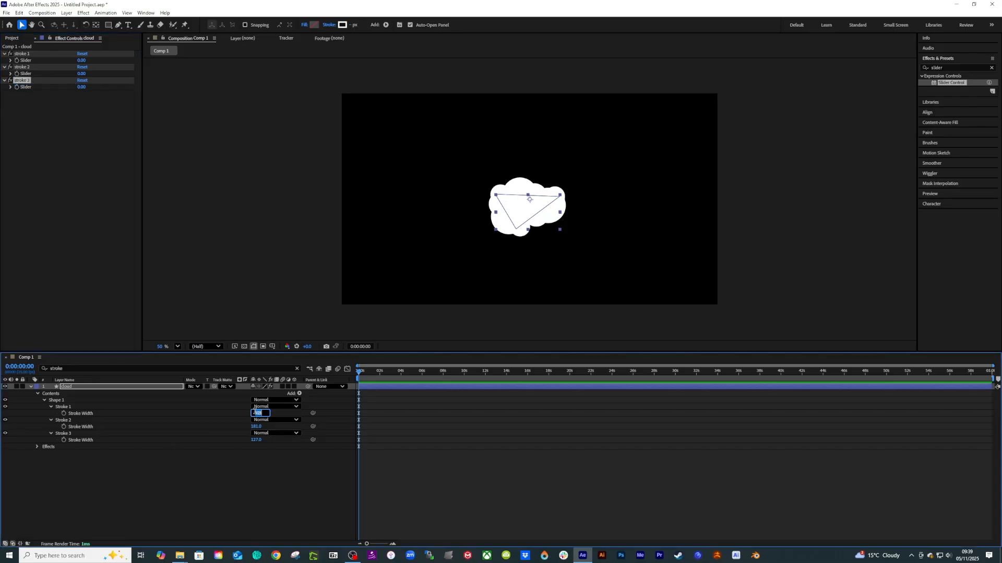
{"action": "left_click", "coordinate": [82, 60]}
{"action": "type", "text": "103"}
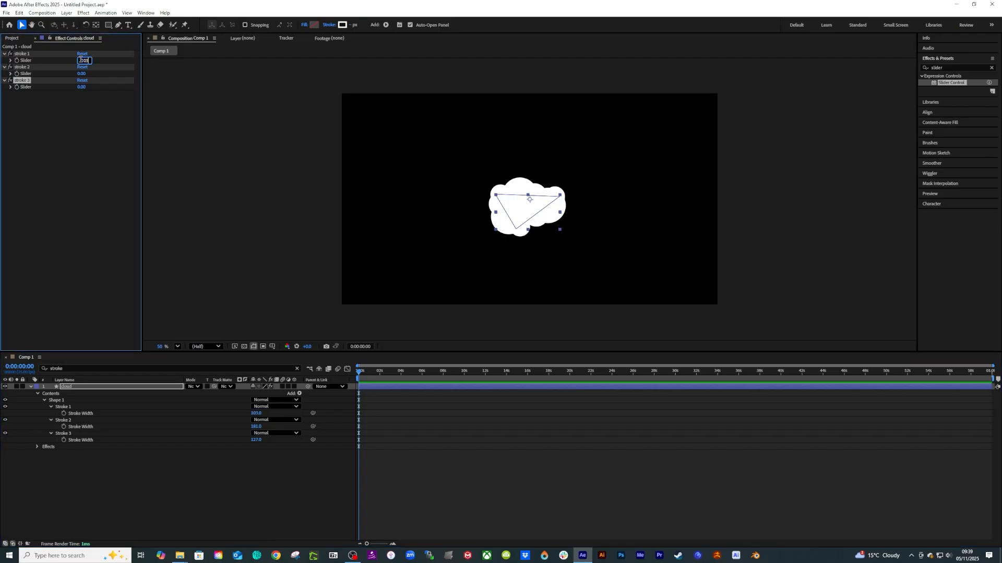
{"action": "left_click", "coordinate": [256, 426]}
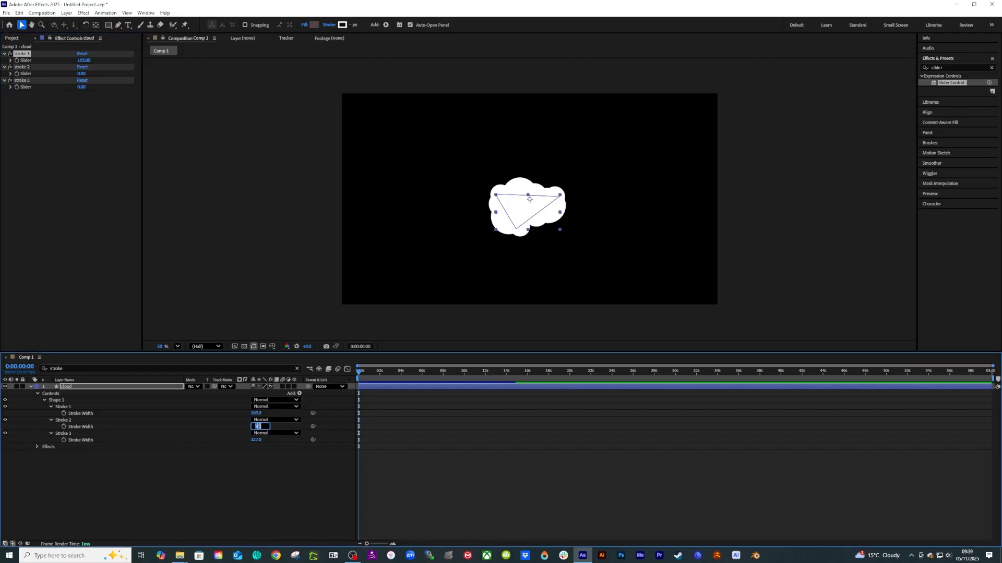
{"action": "left_click", "coordinate": [82, 74]}
{"action": "type", "text": "181"}
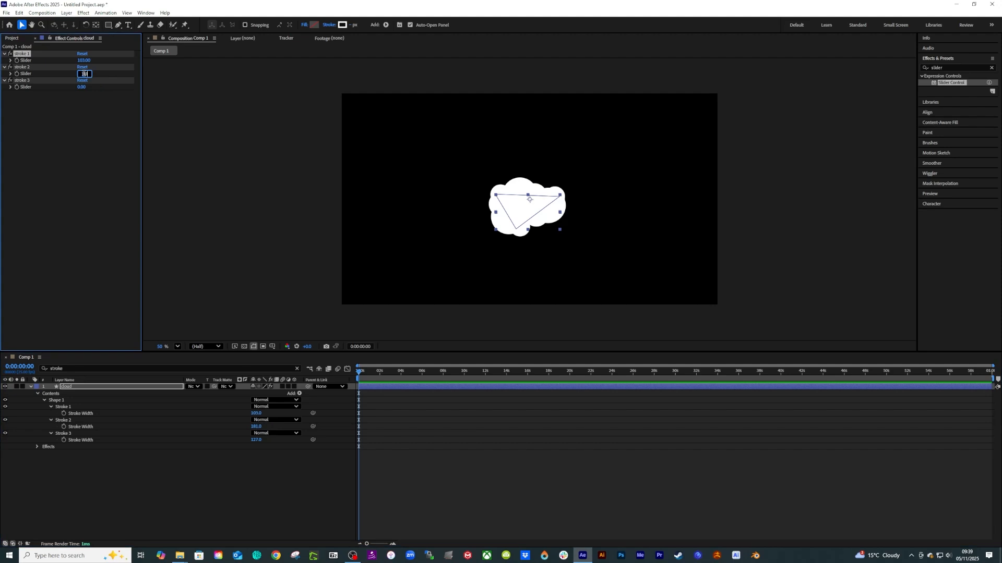
{"action": "left_click", "coordinate": [256, 440]}
{"action": "key", "text": "ctrl+c"}
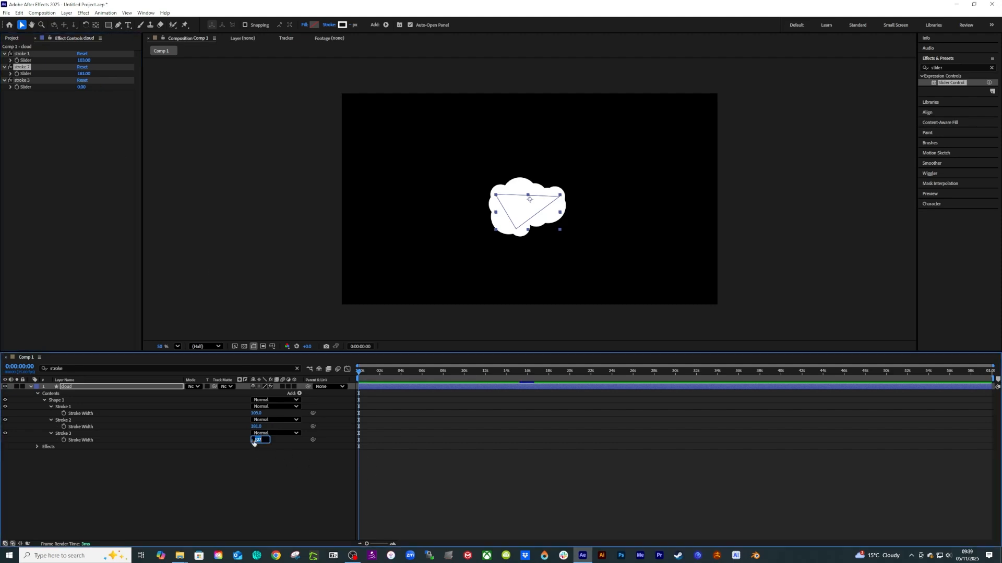
{"action": "left_click", "coordinate": [86, 88]}
{"action": "key", "text": "ctrl+v"}
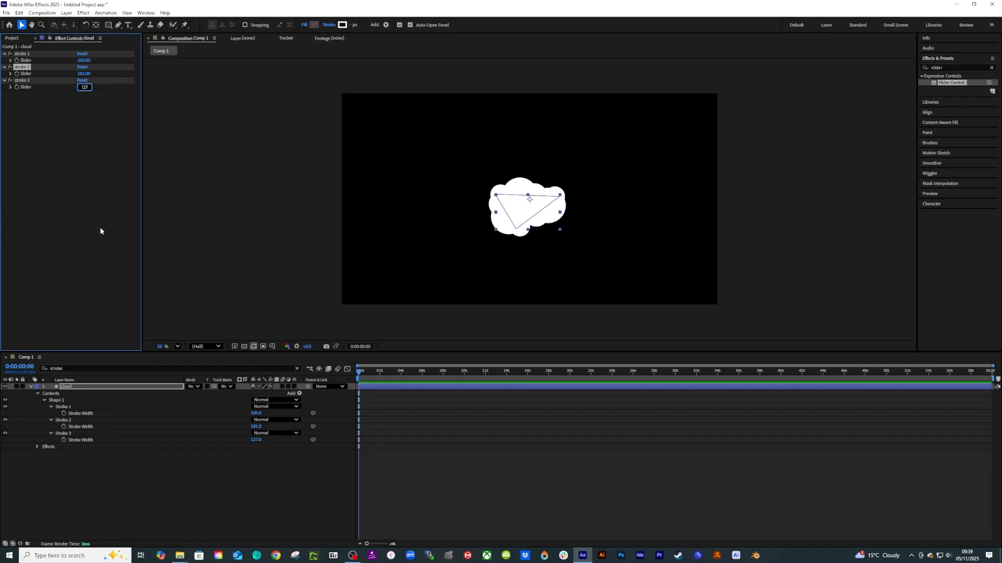
{"action": "left_click", "coordinate": [188, 483]}
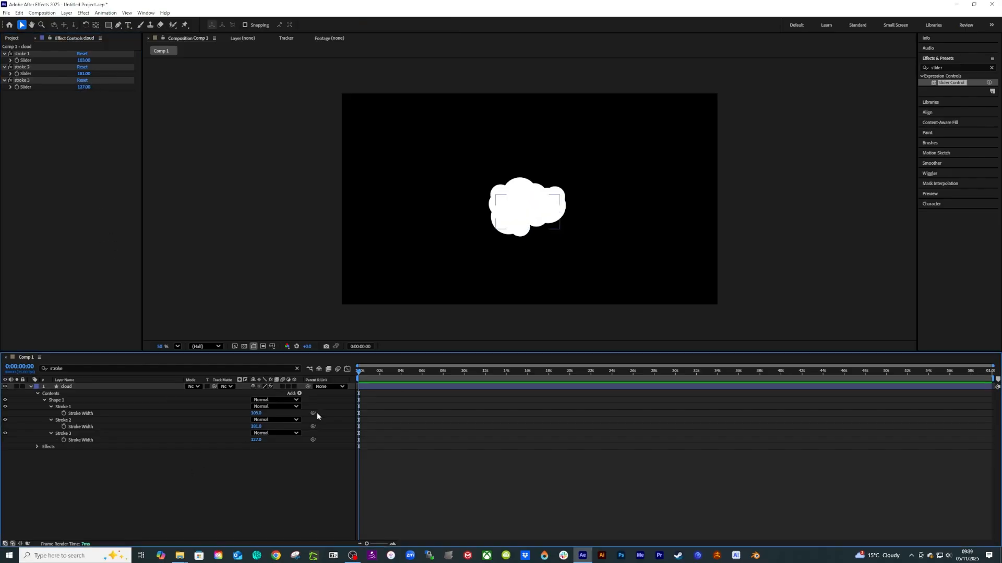
- Link the Stroke Width of Strokes 1, 2 and 3 to the sliders named stroke 1, stroke 2 and stroke 3
{"action": "mouse_move", "coordinate": [313, 415]}
{"action": "left_mouse_down"}
{"action": "mouse_move", "coordinate": [185, 299]}
{"action": "mouse_move", "coordinate": [176, 313]}
{"action": "mouse_move", "coordinate": [107, 224]}
{"action": "mouse_move", "coordinate": [16, 63]}
{"action": "left_mouse_up"}
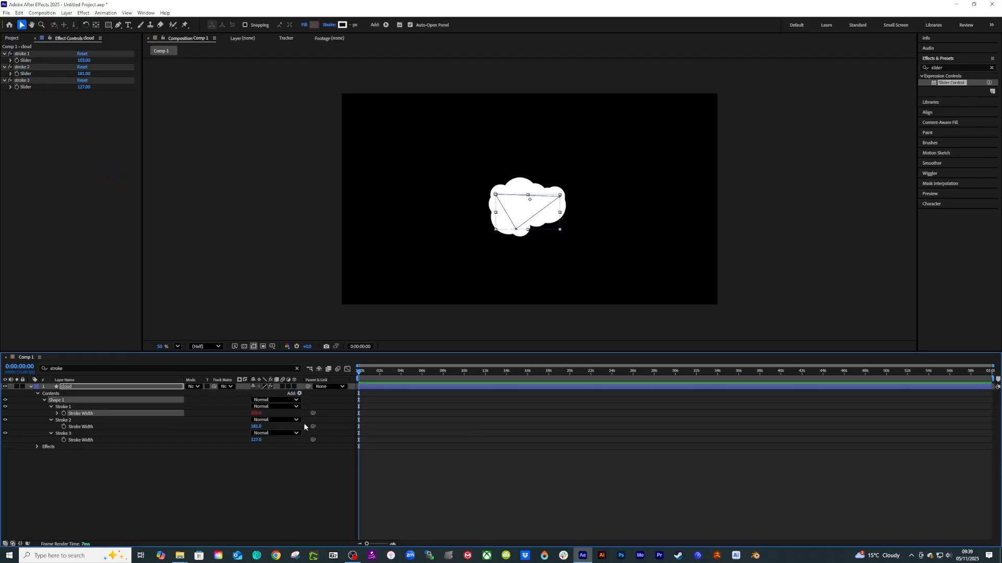
{"action": "mouse_move", "coordinate": [313, 428]}
{"action": "left_mouse_down"}
{"action": "mouse_move", "coordinate": [60, 139]}
{"action": "mouse_move", "coordinate": [19, 73]}
{"action": "left_mouse_up"}
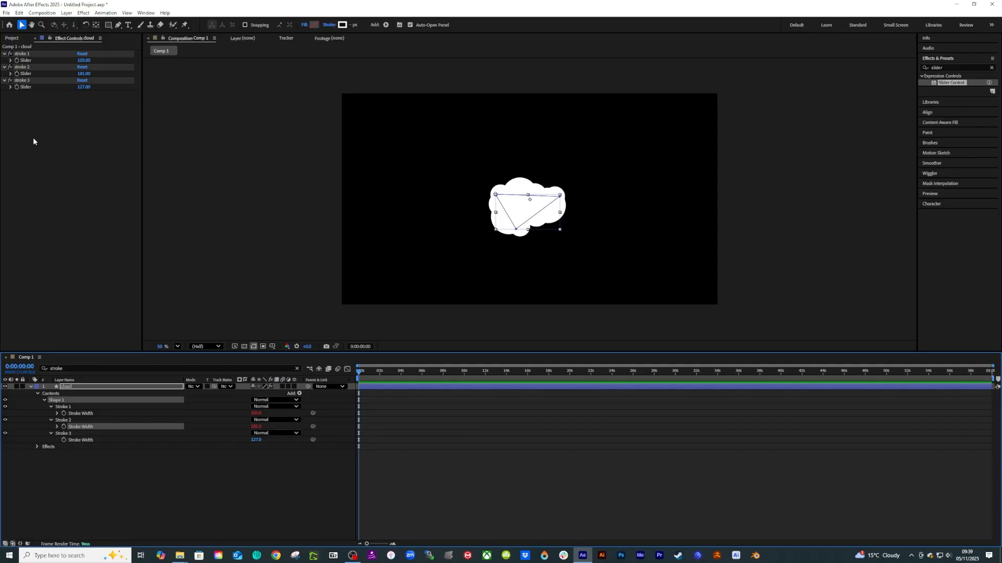
{"action": "mouse_move", "coordinate": [313, 439]}
{"action": "left_mouse_down"}
{"action": "mouse_move", "coordinate": [101, 211]}
{"action": "mouse_move", "coordinate": [42, 93]}
{"action": "mouse_move", "coordinate": [24, 88]}
{"action": "left_mouse_up"}
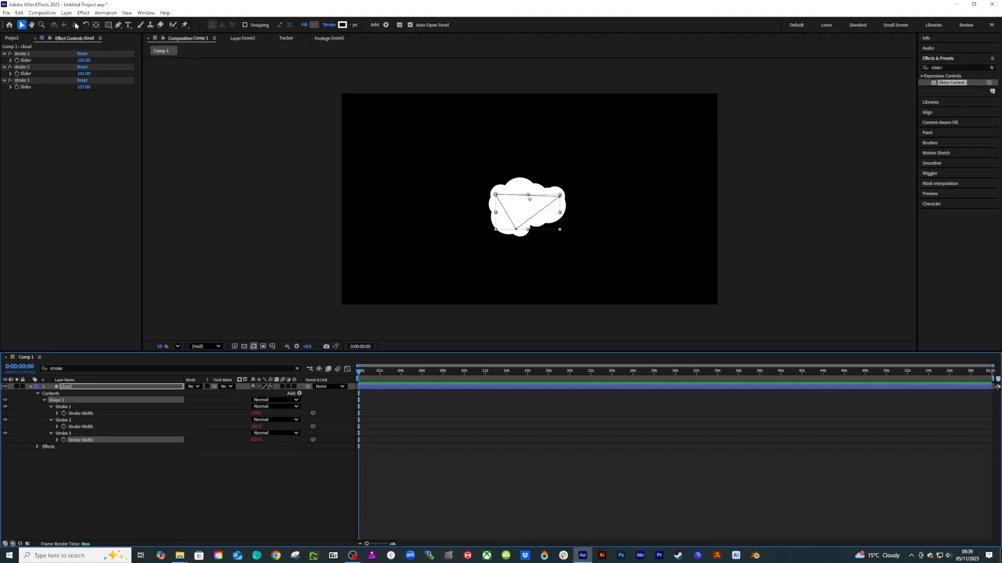
- Test the linked sliders by changing the stroke 1 and stroke 2 values, and undo the changes
{"action": "mouse_move", "coordinate": [84, 61]}
{"action": "left_mouse_down"}
{"action": "mouse_move", "coordinate": [114, 74]}
{"action": "mouse_move", "coordinate": [84, 74]}
{"action": "left_mouse_up"}
{"action": "key", "text": "ctrl+z"}
{"action": "key", "text": "ctrl+z"}
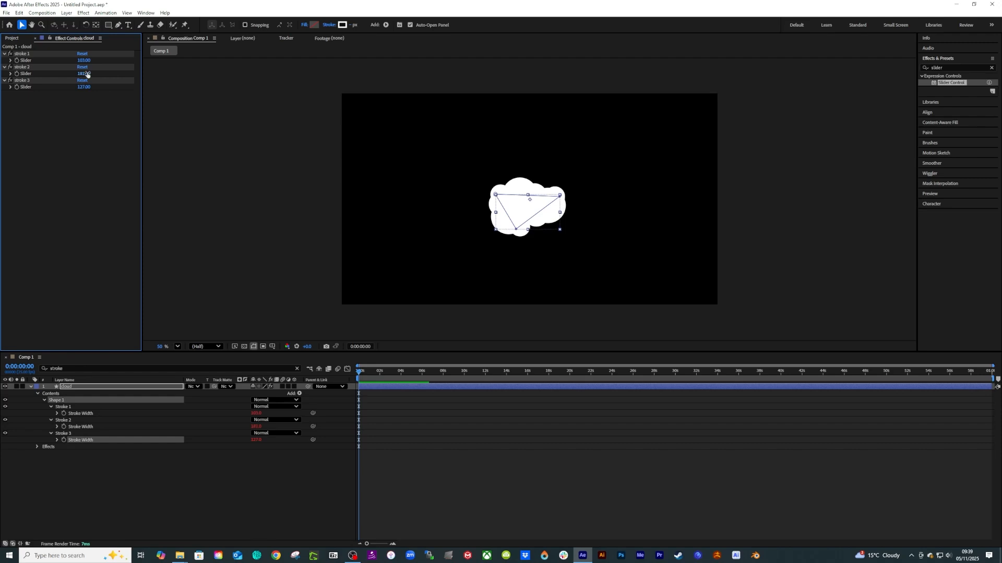
- Collapse the cloud layer's properties and save the project in the clouds folder as clouds_2
{"action": "left_click", "coordinate": [65, 387]}
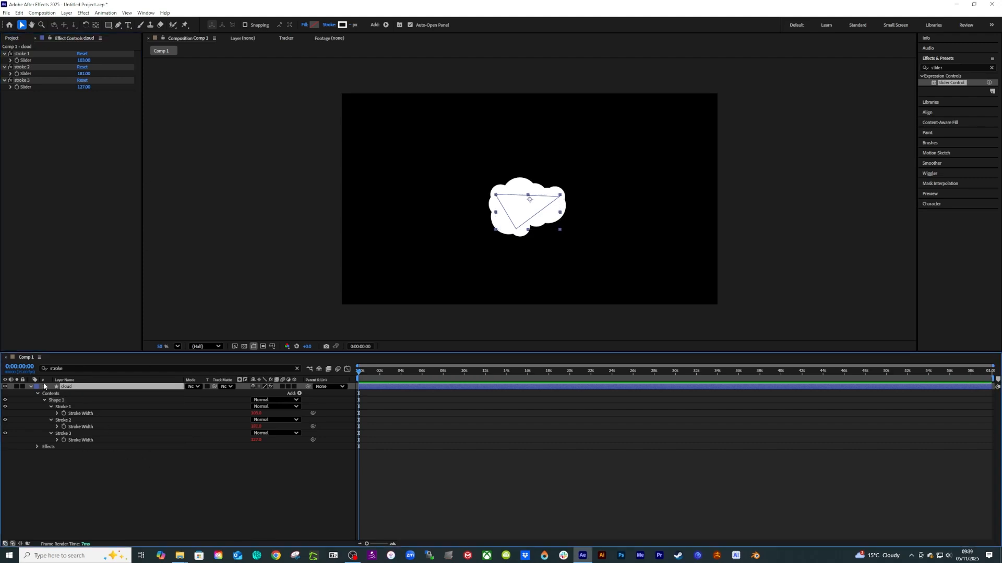
{"action": "left_click", "coordinate": [31, 387]}
{"action": "left_click", "coordinate": [149, 408]}
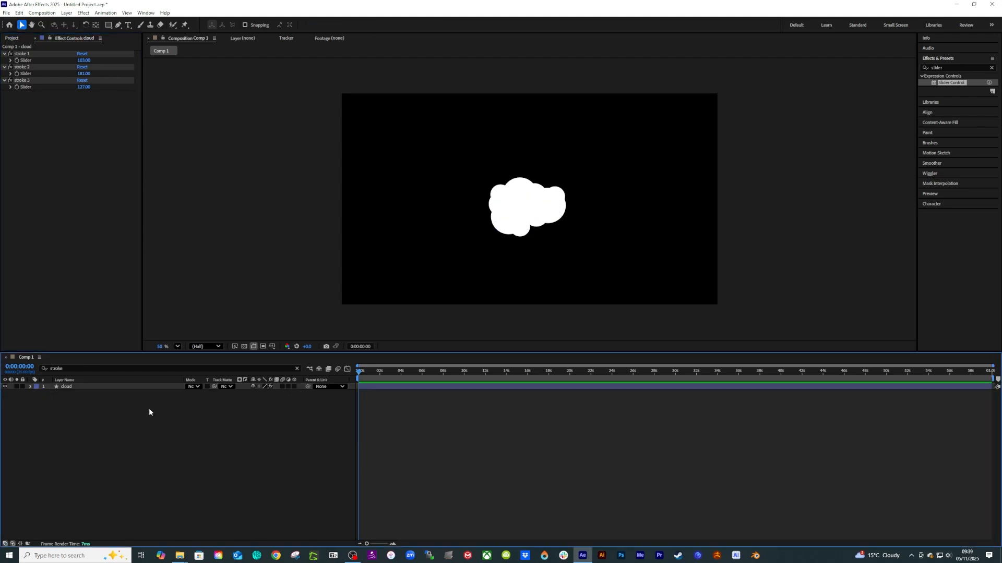
{"action": "key", "text": "ctrl+s"}
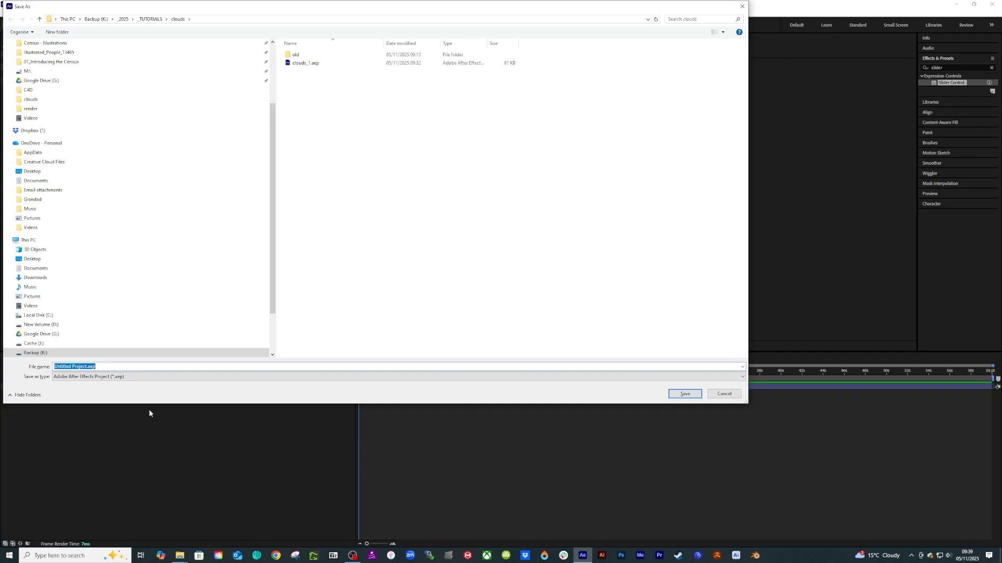
{"action": "type", "text": "cloud_"}
{"action": "key", "text": "BackSpace"}
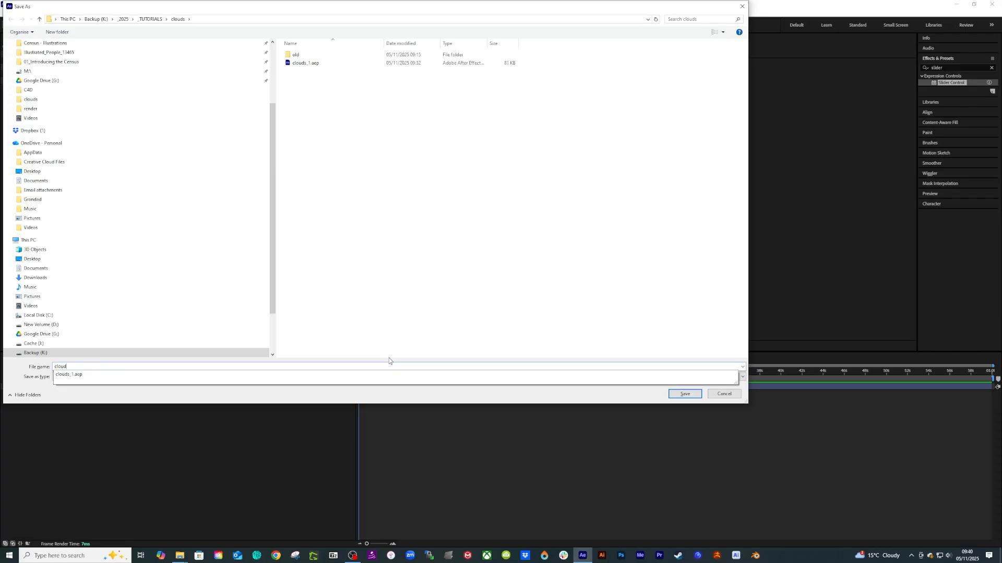
{"action": "type", "text": "s_2"}
{"action": "key", "text": "Return"}
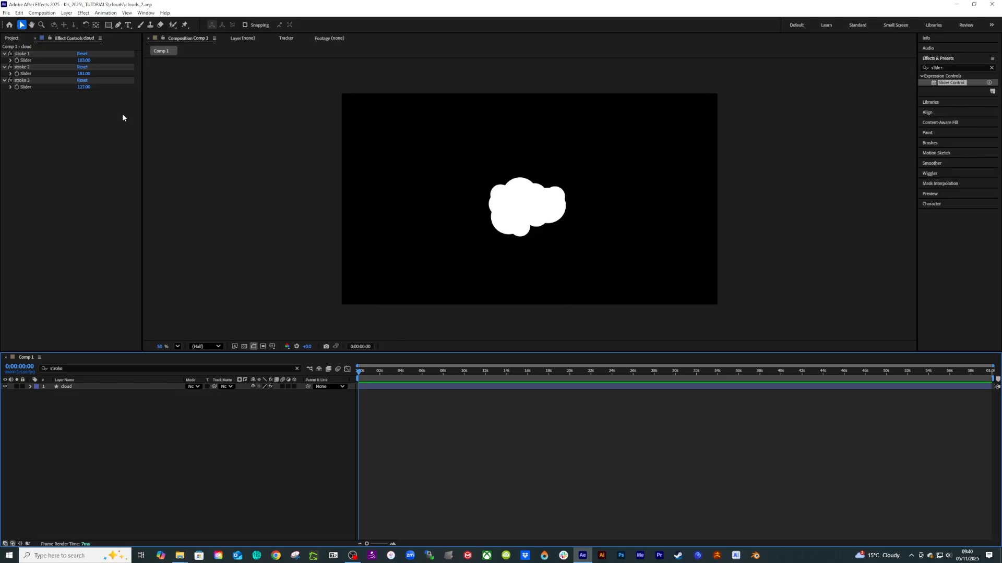
- Reveal the cloud layer's modified properties and add Trim Paths to its contents
{"action": "left_click", "coordinate": [12, 38]}
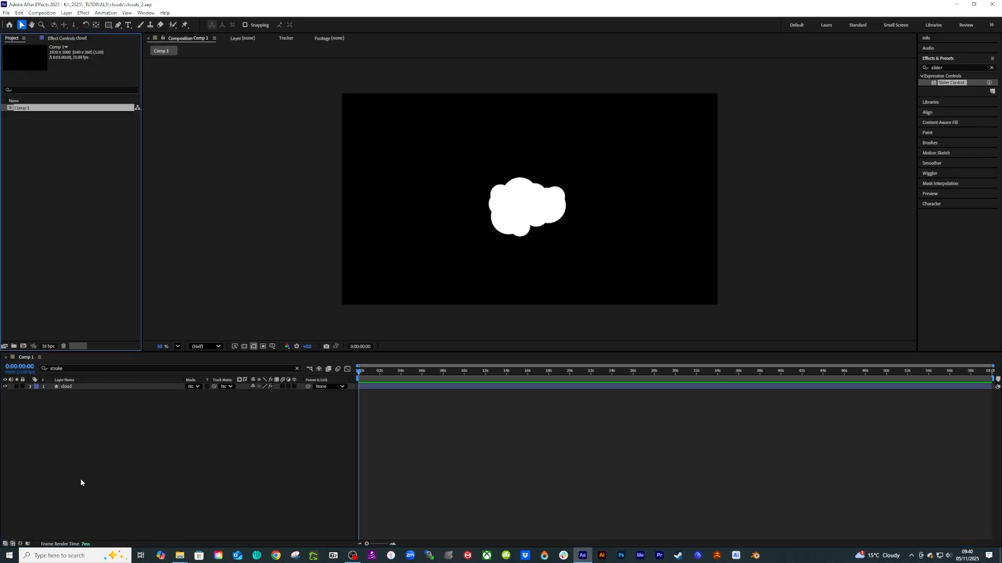
{"action": "left_click", "coordinate": [68, 387]}
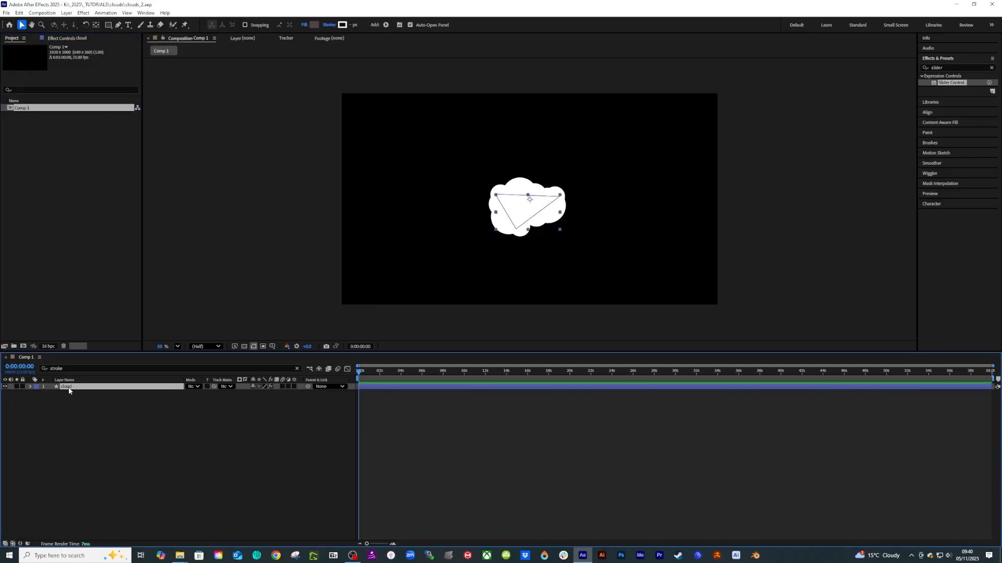
{"action": "key", "text": "u"}
{"action": "key", "text": "u"}
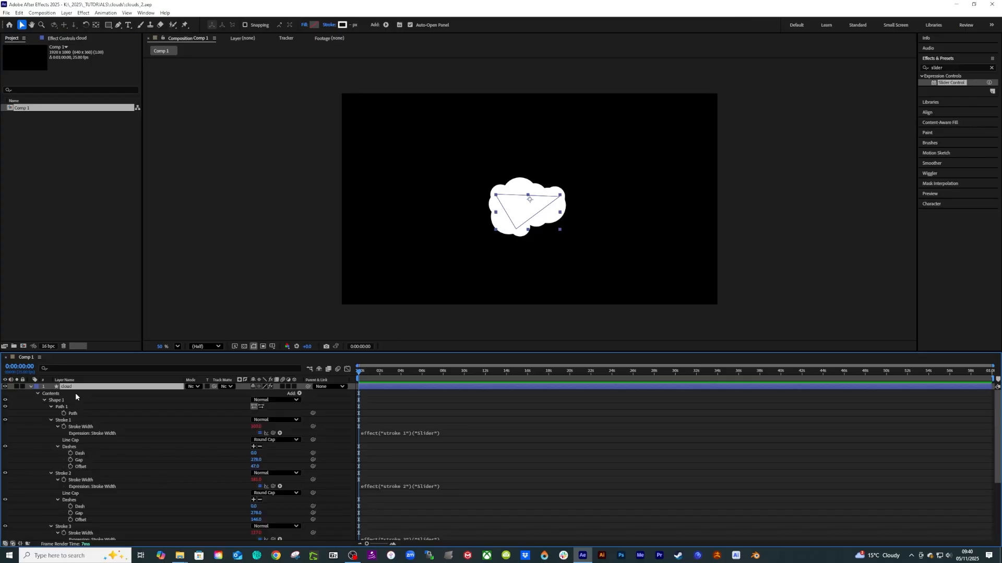
{"action": "left_click", "coordinate": [299, 394]}
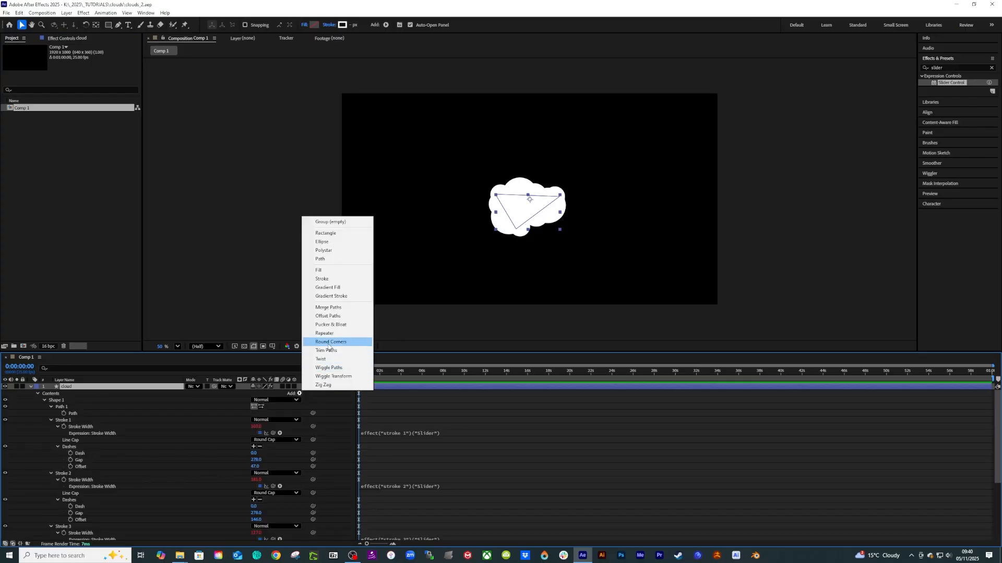
{"action": "left_click", "coordinate": [329, 352]}
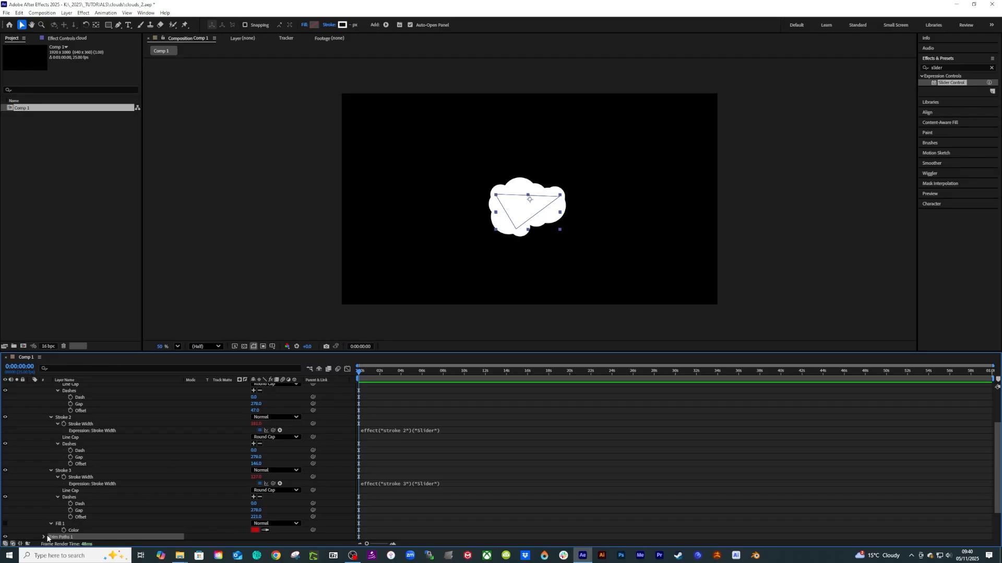
{"action": "scroll", "coordinate": [101, 527], "scroll_direction": "down", "scroll_amount": 3}
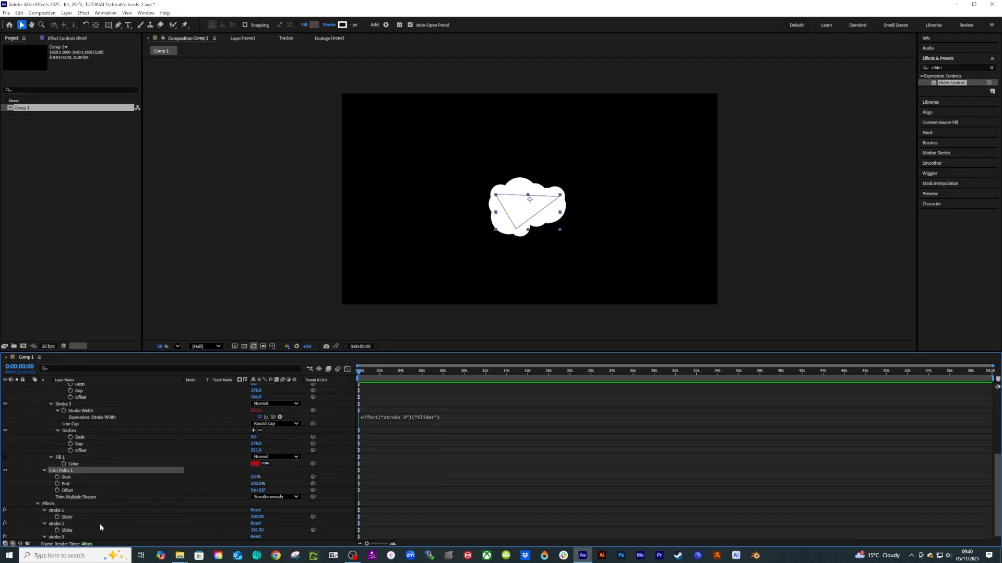
- Add the expression time*50 to the Trim Paths Offset and play back the cloud's animation
{"action": "left_click", "coordinate": [57, 491], "text": "alt"}
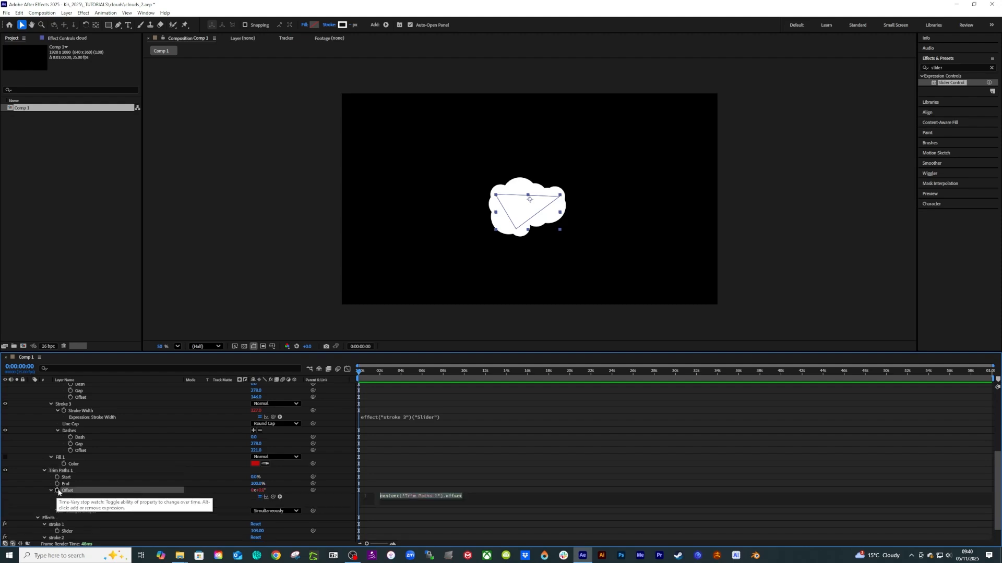
{"action": "type", "text": "time"}
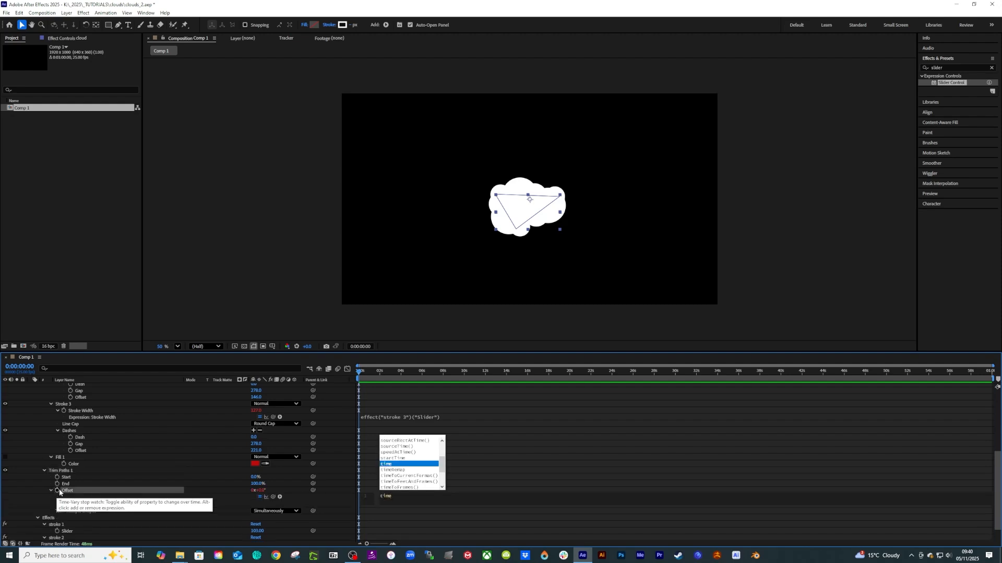
{"action": "type", "text": "*"}
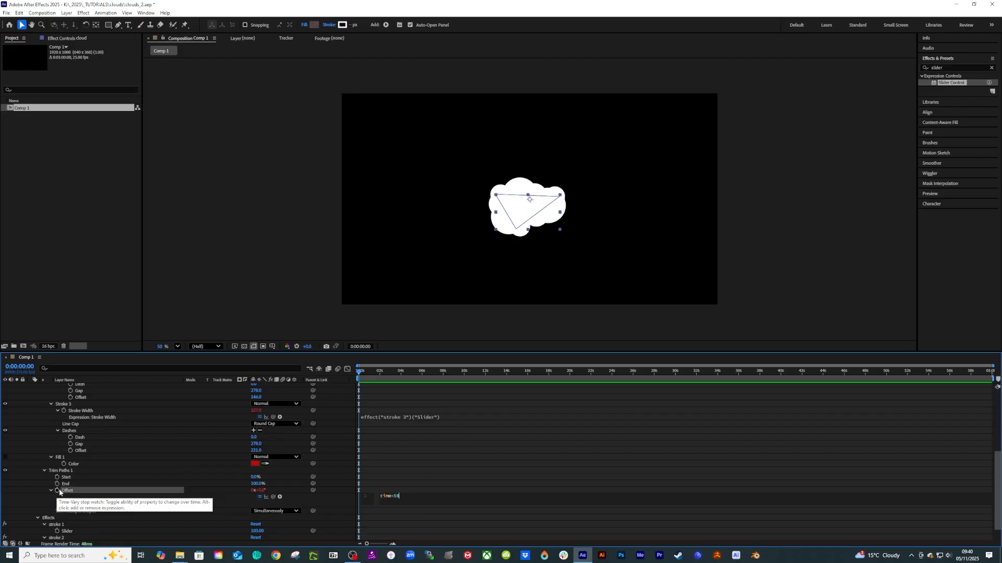
{"action": "left_click", "coordinate": [372, 481]}
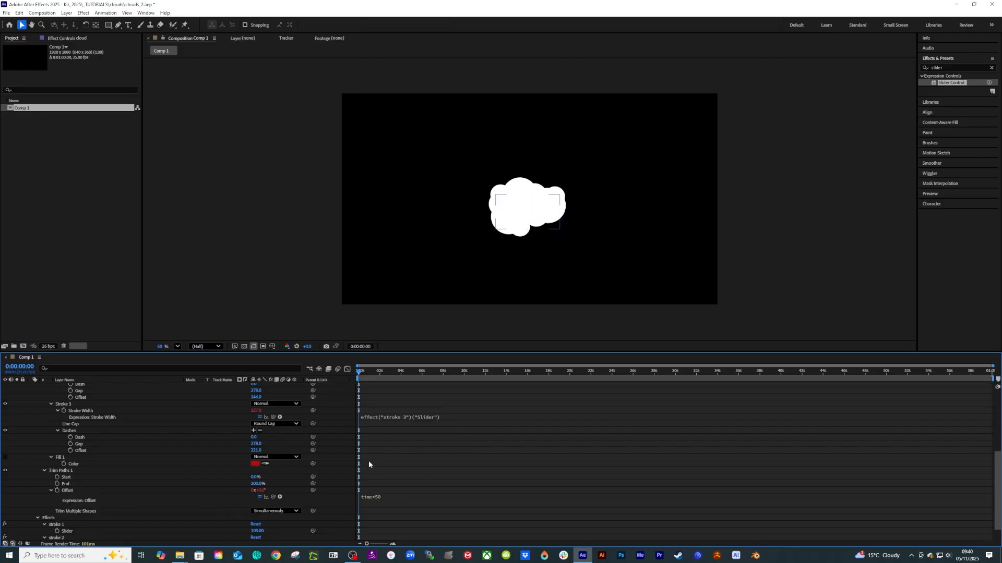
{"action": "left_click_drag", "start_coordinate": [359, 371], "coordinate": [366, 373]}
{"action": "key", "text": "space"}
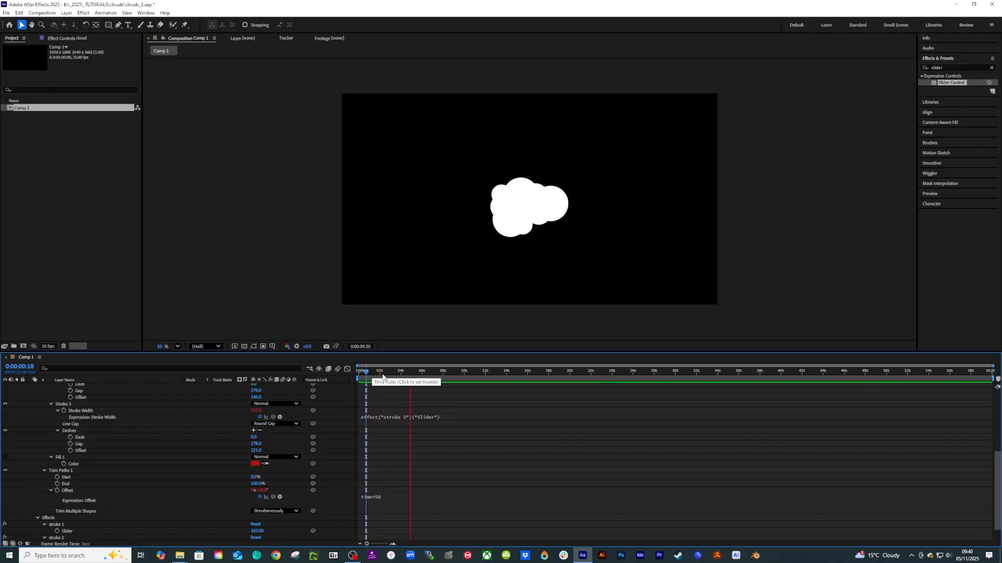
{"action": "left_click", "coordinate": [382, 372]}
- Collapse the cloud layer, change its shape fill from red to near-white, and scrub the timeline to check for gaps
{"action": "scroll", "coordinate": [195, 447], "scroll_direction": "up", "scroll_amount": 5}
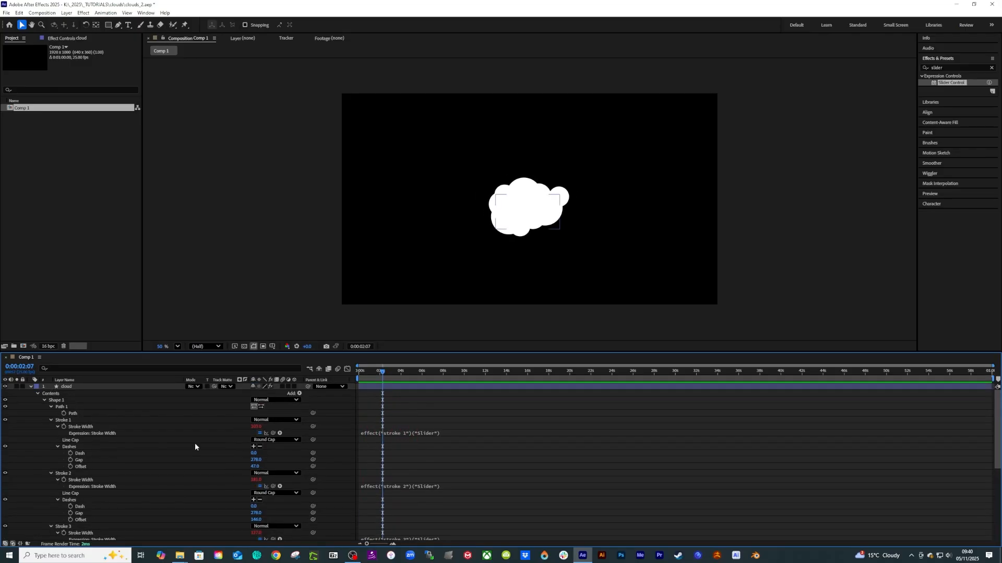
{"action": "left_click", "coordinate": [30, 386]}
{"action": "left_click_drag", "start_coordinate": [387, 377], "coordinate": [395, 376]}
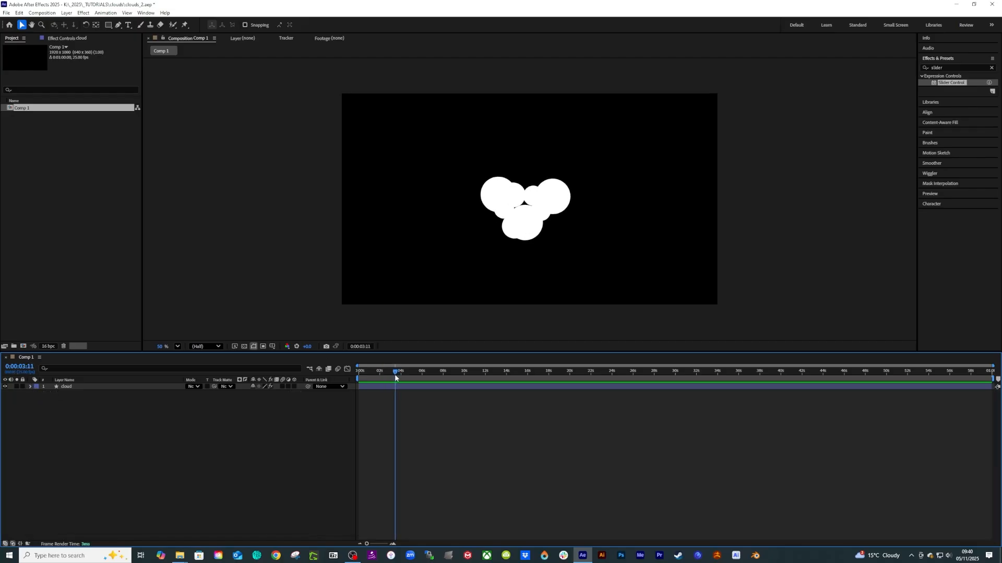
{"action": "left_click", "coordinate": [63, 387]}
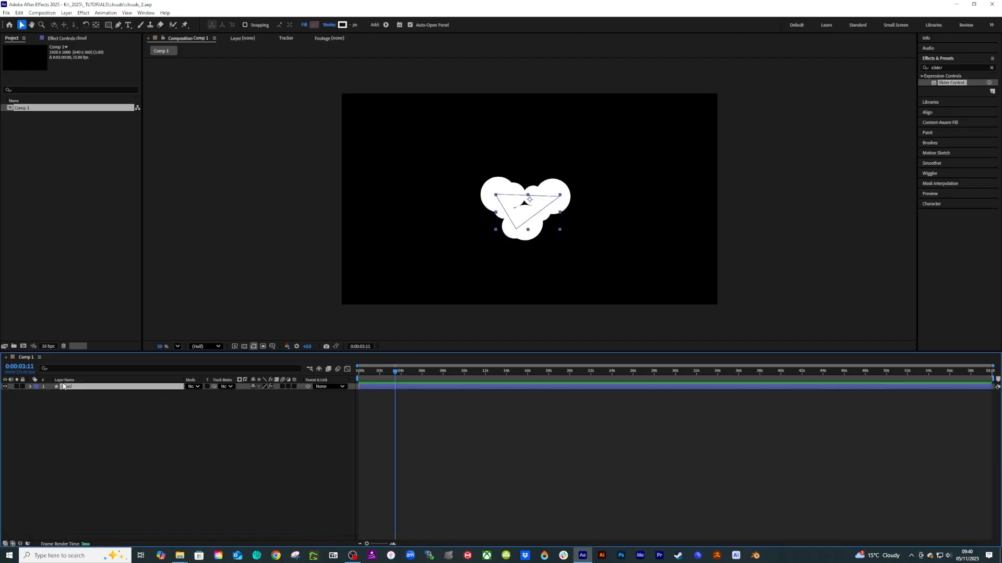
{"action": "left_click", "coordinate": [310, 25]}
{"action": "left_click_drag", "start_coordinate": [417, 238], "coordinate": [413, 230]}
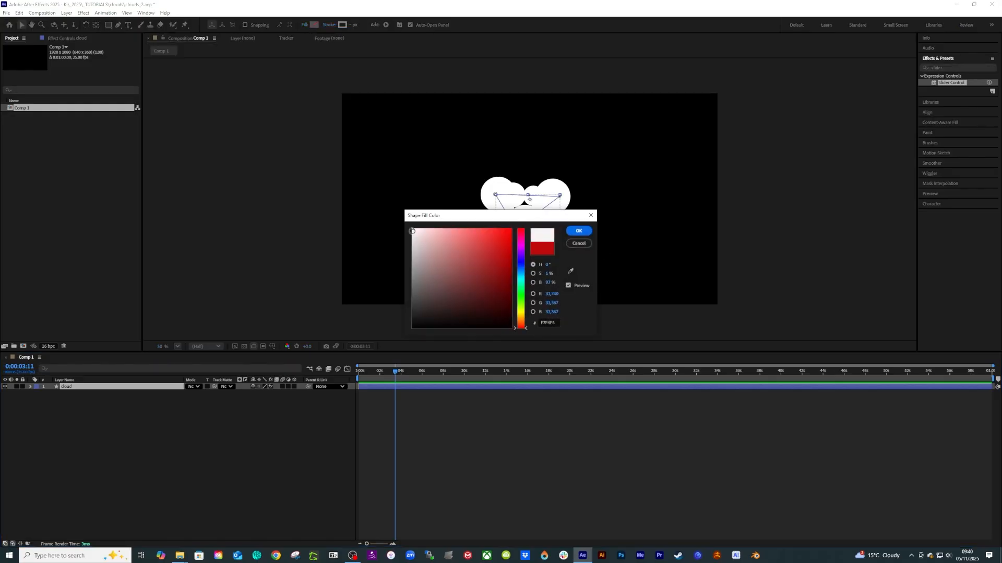
{"action": "left_click", "coordinate": [579, 231]}
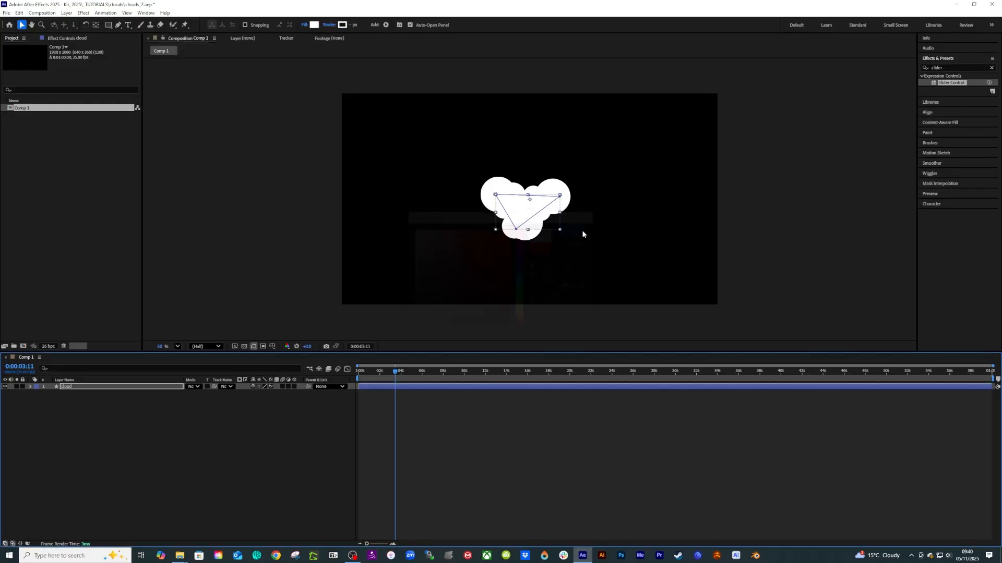
{"action": "left_click_drag", "start_coordinate": [422, 376], "coordinate": [468, 377]}
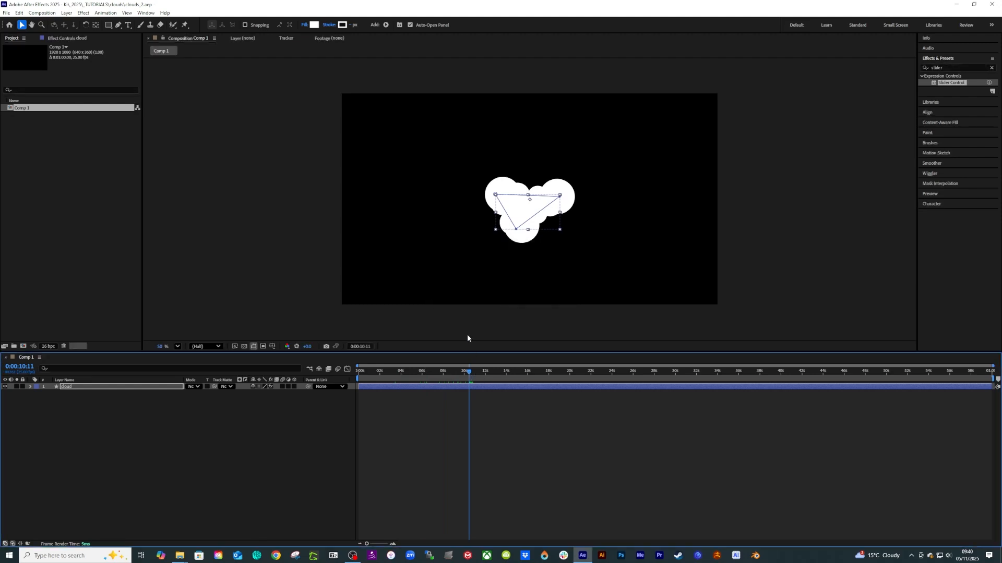
- Round the three corner points of the cloud's triangular path into an oval with the Convert Vertex tool
{"action": "left_click", "coordinate": [120, 27]}
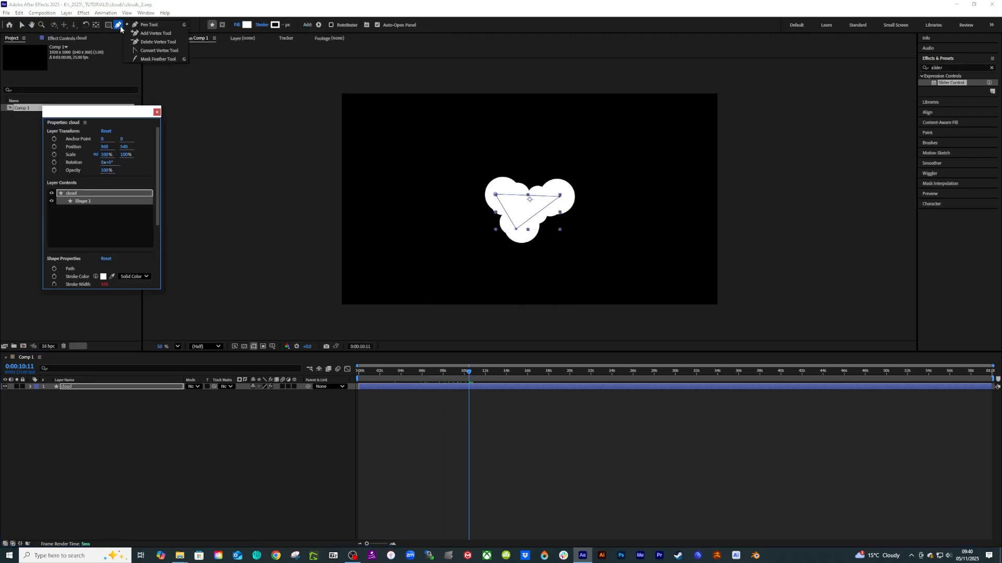
{"action": "left_click", "coordinate": [151, 51]}
{"action": "left_click", "coordinate": [157, 112]}
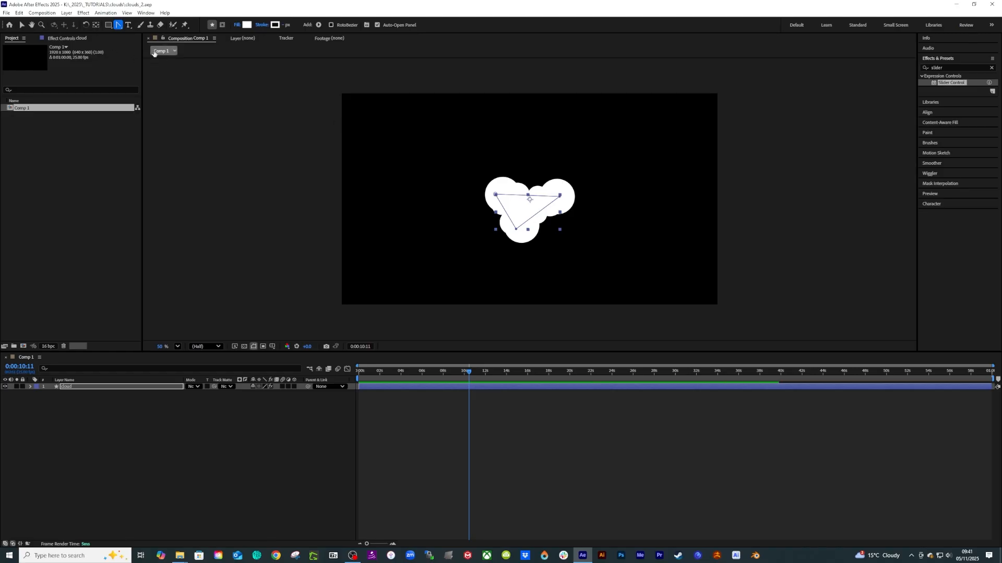
{"action": "left_click_drag", "start_coordinate": [495, 195], "coordinate": [478, 208]}
{"action": "mouse_move", "coordinate": [561, 198]}
{"action": "left_mouse_down"}
{"action": "mouse_move", "coordinate": [572, 211]}
{"action": "mouse_move", "coordinate": [554, 208]}
{"action": "mouse_move", "coordinate": [550, 183]}
{"action": "left_mouse_up"}
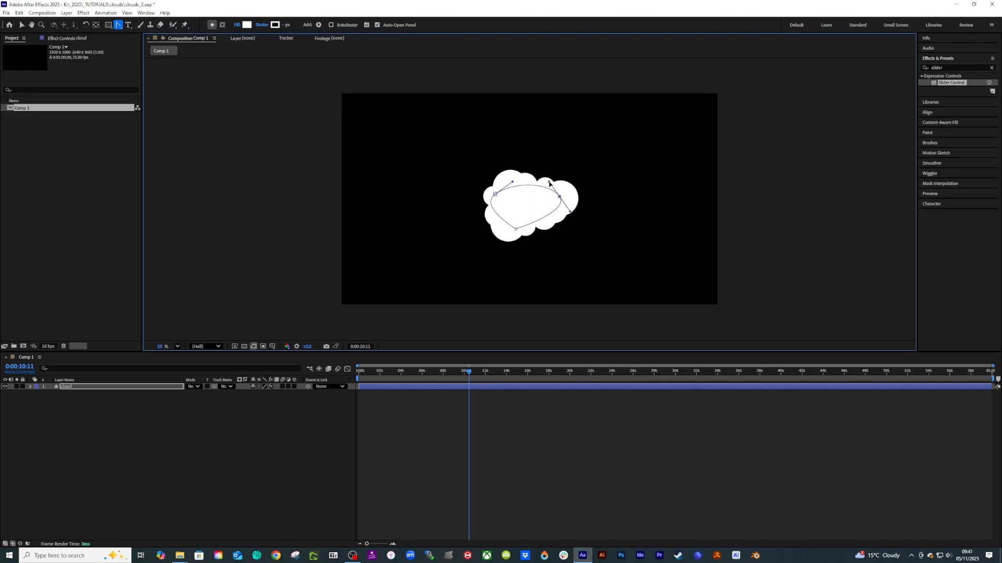
{"action": "left_click_drag", "start_coordinate": [517, 230], "coordinate": [541, 231]}
{"action": "left_click", "coordinate": [22, 24]}
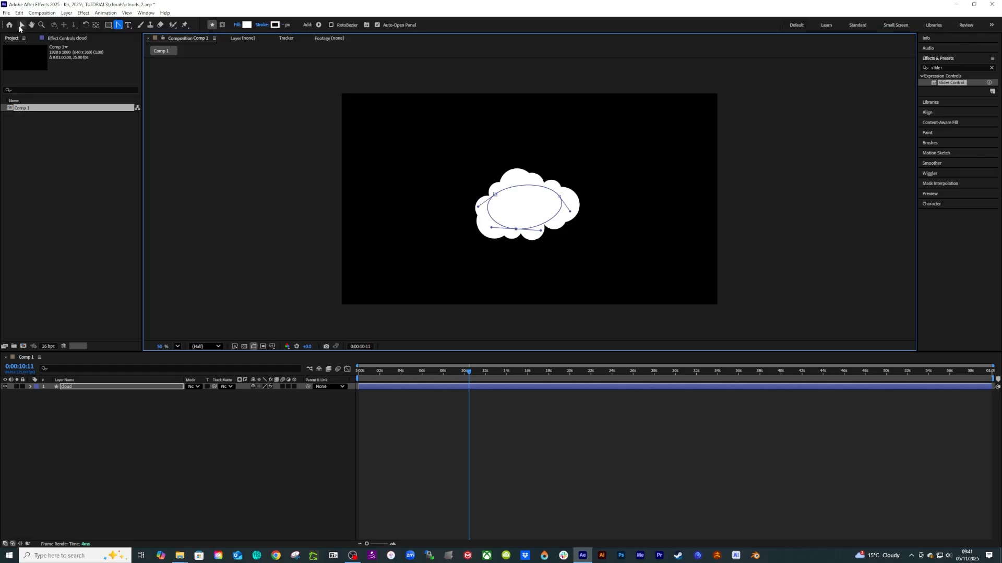
- Deselect the cloud layer and play back its reshaped animation from the first frame
{"action": "left_click", "coordinate": [399, 395]}
{"action": "key", "text": "Home"}
{"action": "key", "text": "space"}
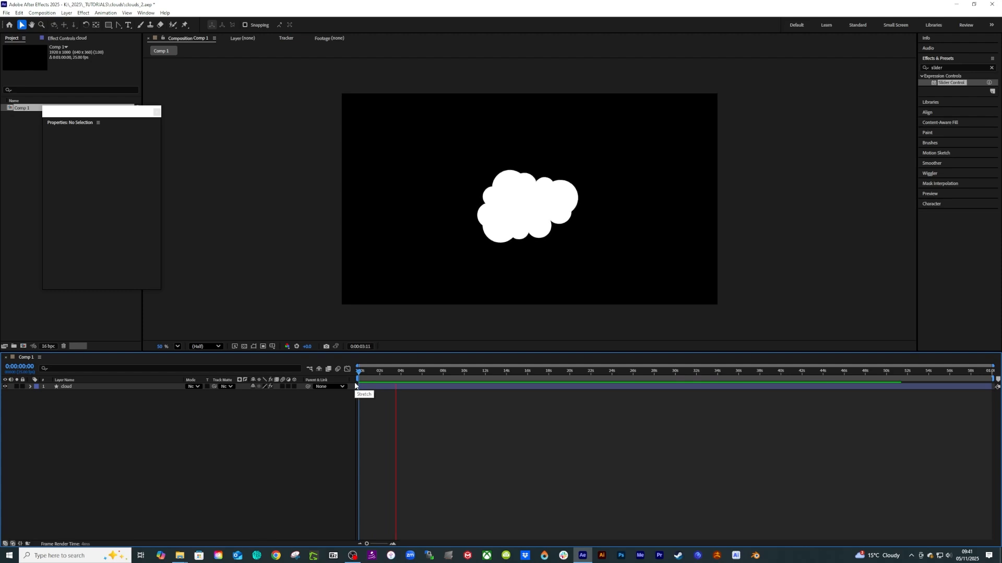
{"action": "left_click", "coordinate": [158, 112]}
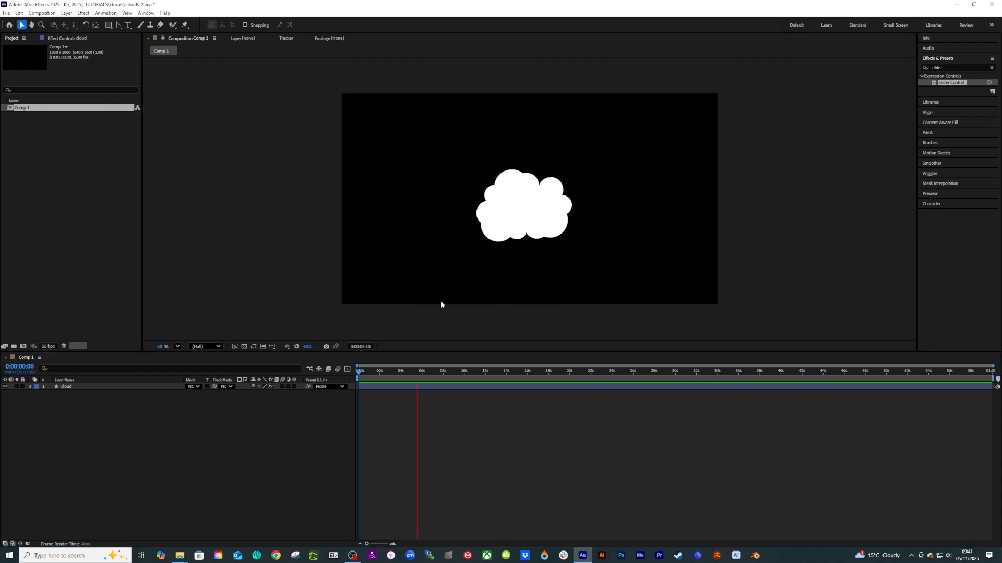
- Rename the composition Comp 1 as cloud template
{"action": "left_click", "coordinate": [20, 109]}
{"action": "key", "text": "Return"}
{"action": "type", "text": "cl"}
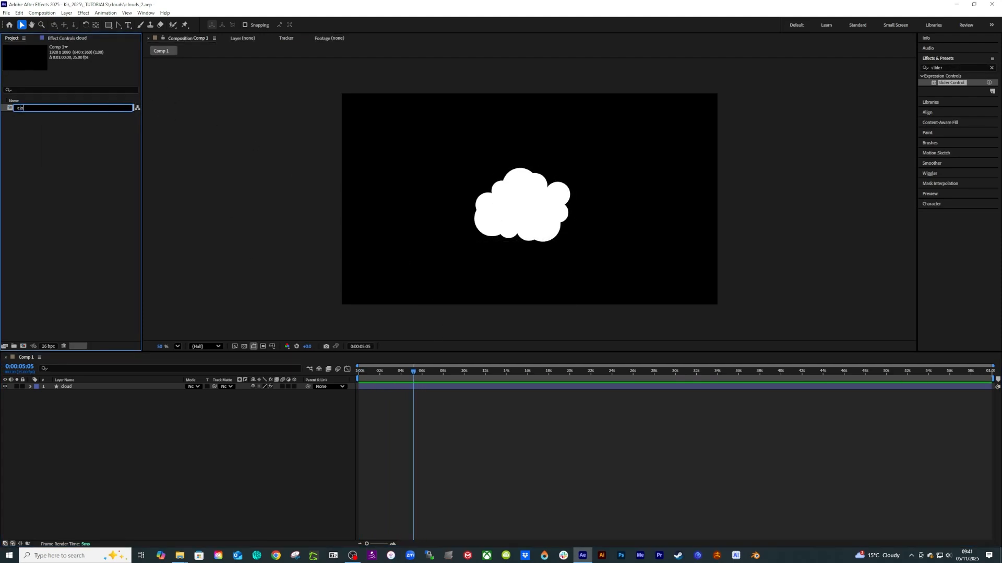
{"action": "type", "text": "oud template"}
{"action": "key", "text": "Return"}
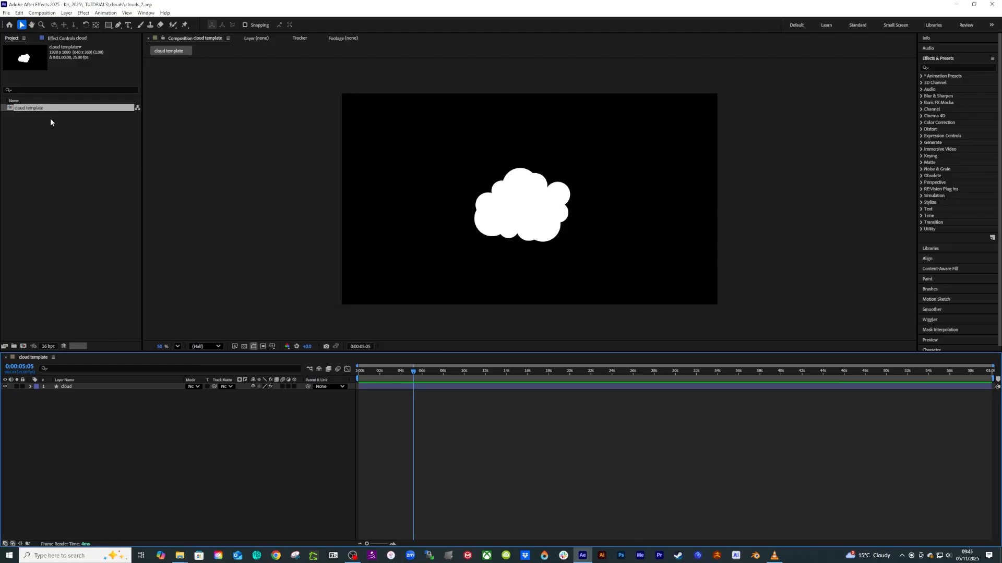
- Duplicate the cloud template composition, rename the copy cloud outlines, and open it
{"action": "left_click", "coordinate": [30, 110]}
{"action": "key", "text": "ctrl+d"}
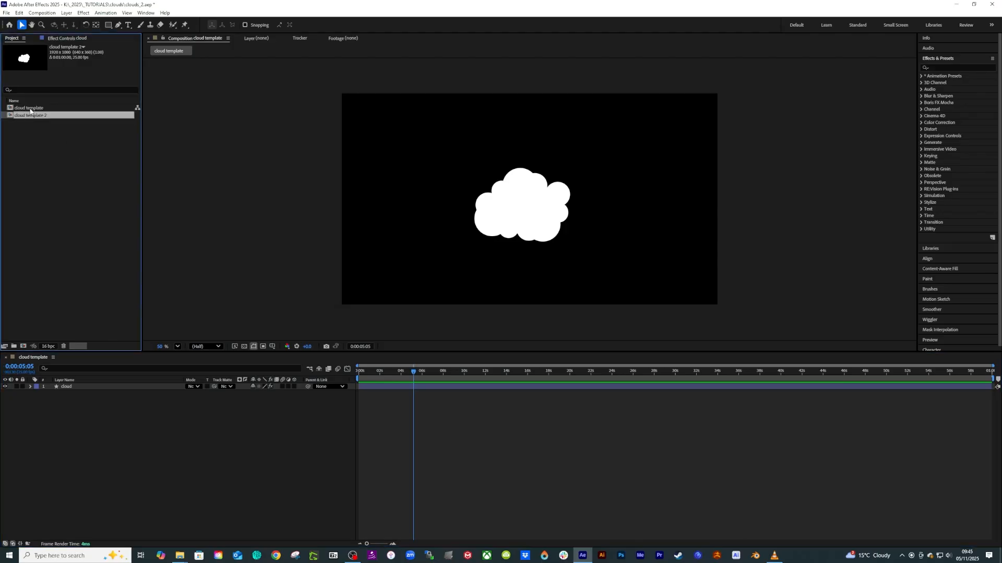
{"action": "left_click", "coordinate": [27, 119]}
{"action": "left_click", "coordinate": [30, 115]}
{"action": "key", "text": "Return"}
{"action": "type", "text": "cloud out"}
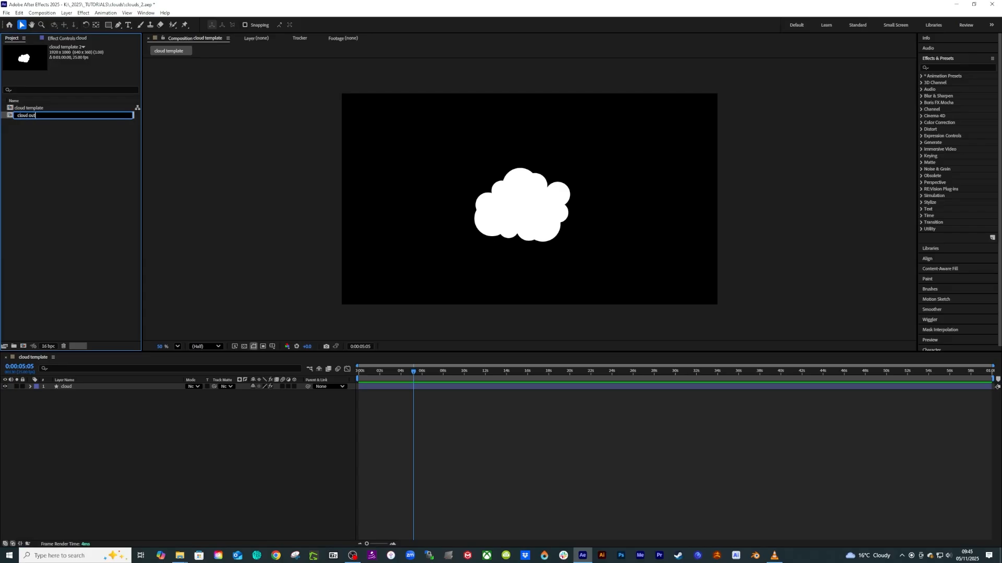
{"action": "type", "text": "lines"}
{"action": "key", "text": "Return"}
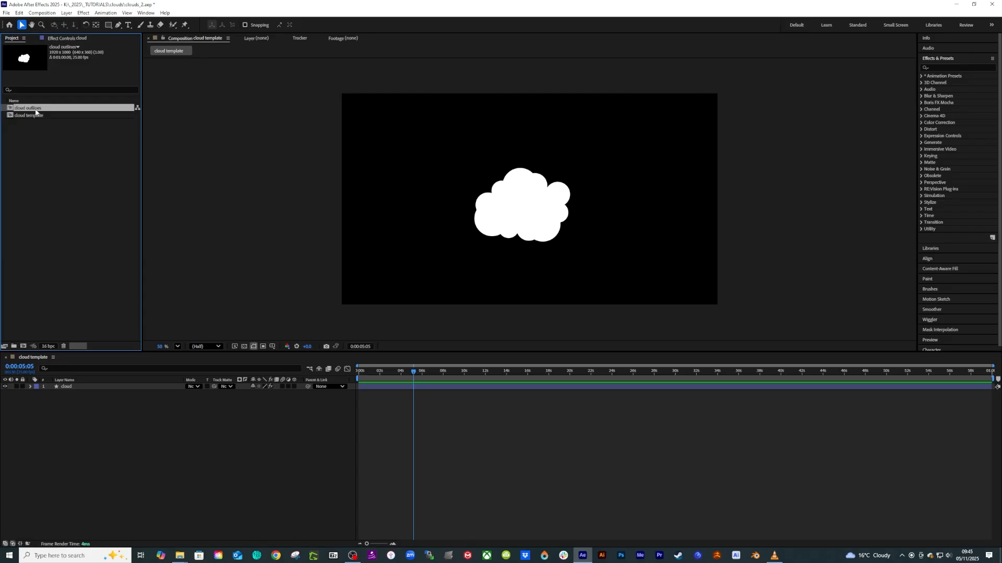
{"action": "double_click", "coordinate": [21, 108]}
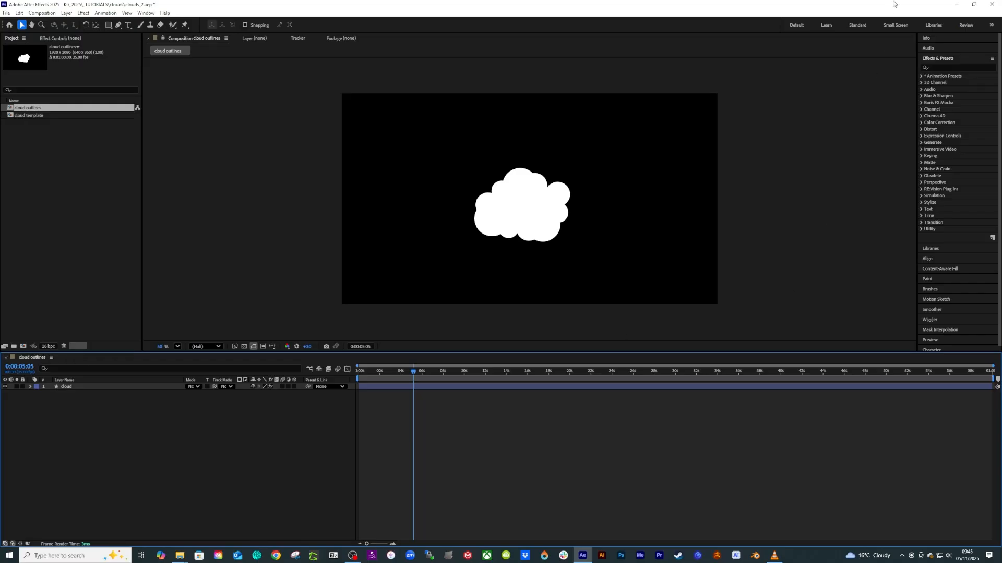
- Find the Vegas effect and apply it to the cloud shape in the cloud outlines composition
{"action": "left_click", "coordinate": [938, 67]}
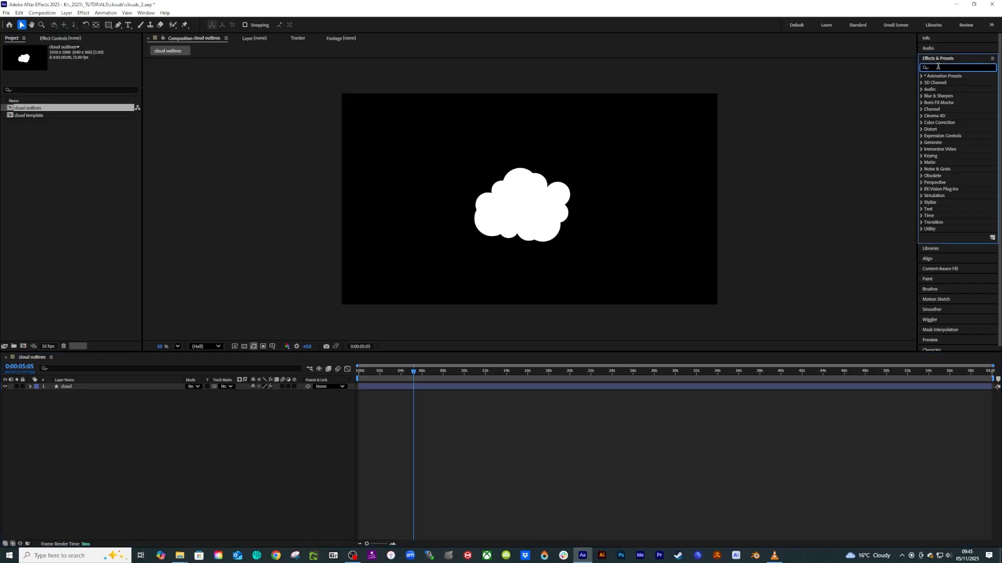
{"action": "type", "text": "vegas"}
{"action": "left_click_drag", "start_coordinate": [939, 82], "coordinate": [543, 200]}
{"action": "key", "text": "period"}
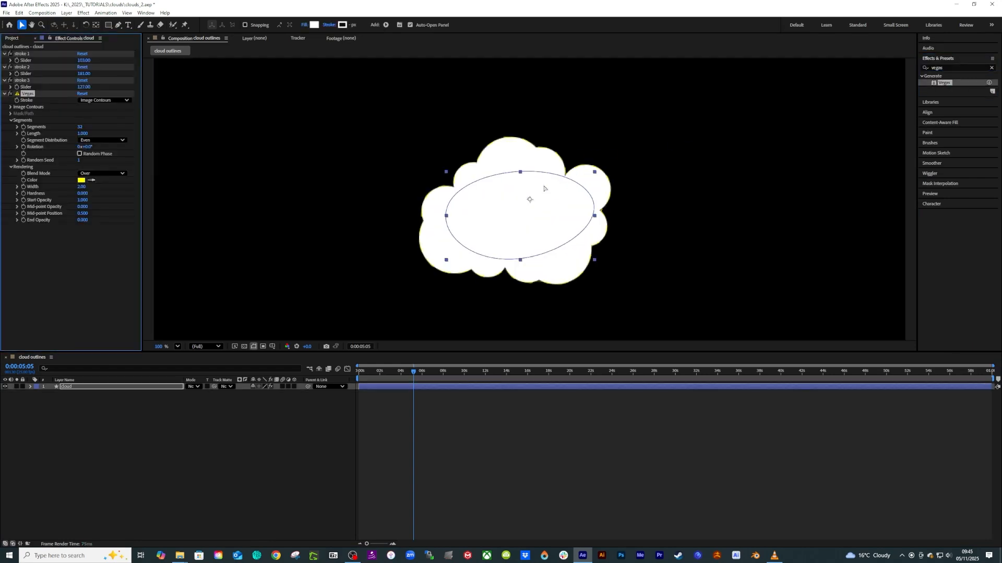
- Set the Vegas outline's Width to about 19 and its Hardness and End Opacity to 1
{"action": "left_click", "coordinate": [81, 187]}
{"action": "type", "text": "5"}
{"action": "key", "text": "Return"}
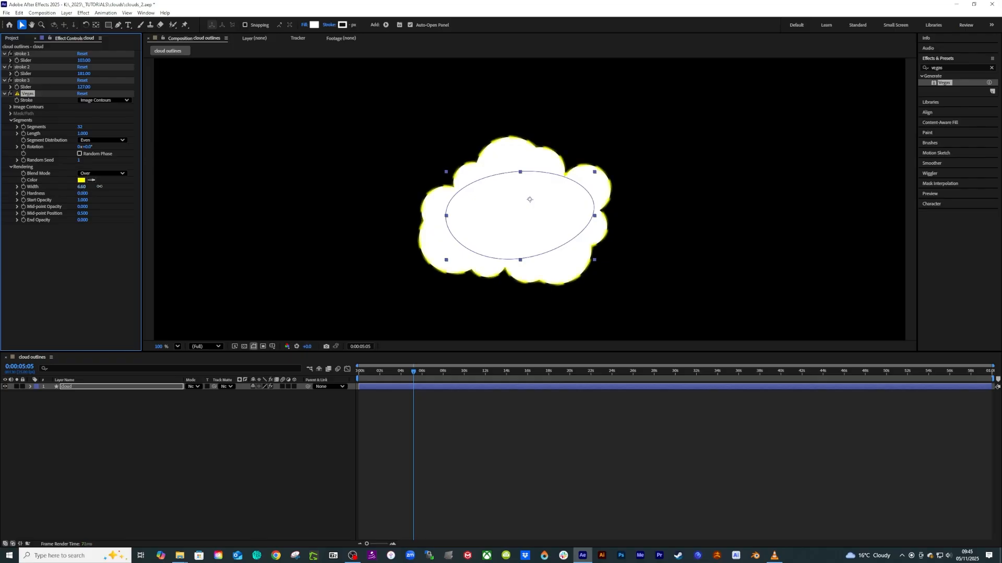
{"action": "left_click_drag", "start_coordinate": [94, 187], "coordinate": [148, 185]}
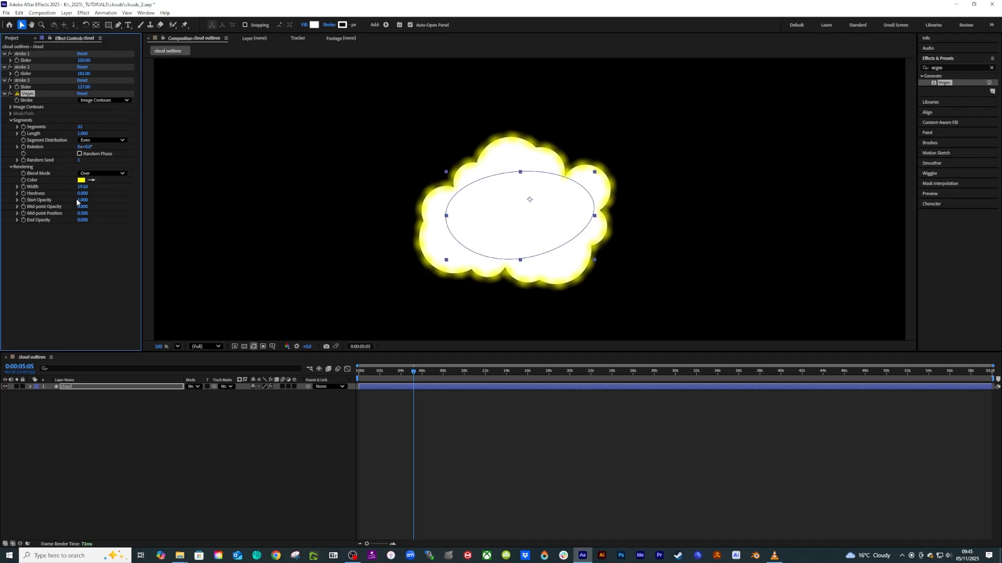
{"action": "left_click_drag", "start_coordinate": [82, 193], "coordinate": [205, 193]}
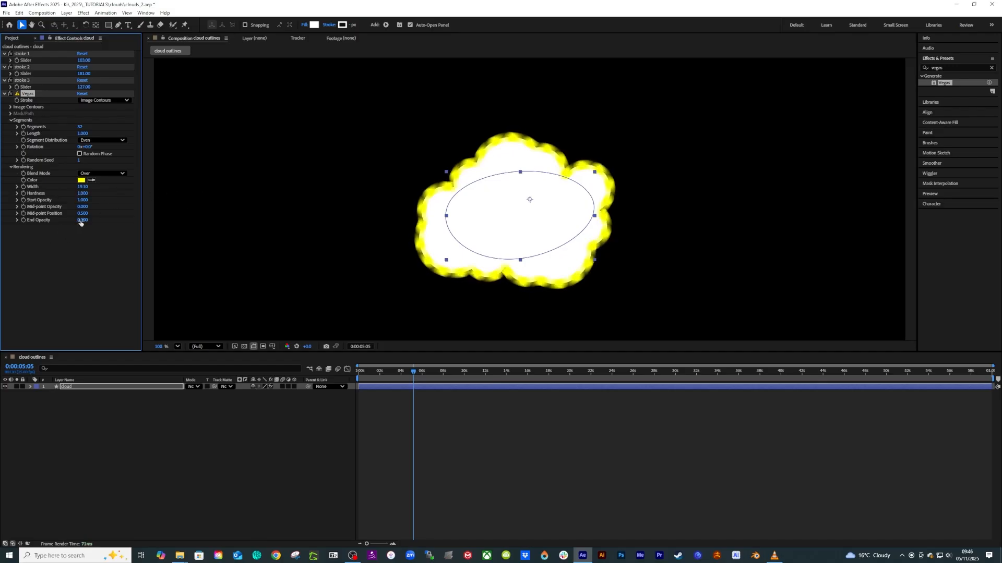
{"action": "left_click_drag", "start_coordinate": [82, 219], "coordinate": [221, 216]}
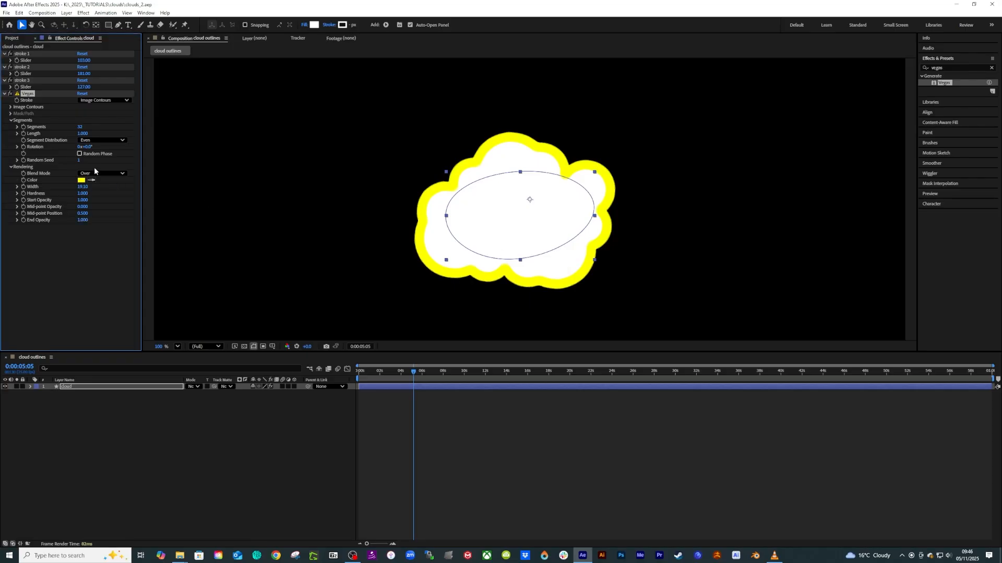
{"action": "left_click_drag", "start_coordinate": [81, 202], "coordinate": [29, 203]}
- Set the Vegas Blend Mode to Transparent and scrub the timeline to check the outline
{"action": "left_click", "coordinate": [94, 173]}
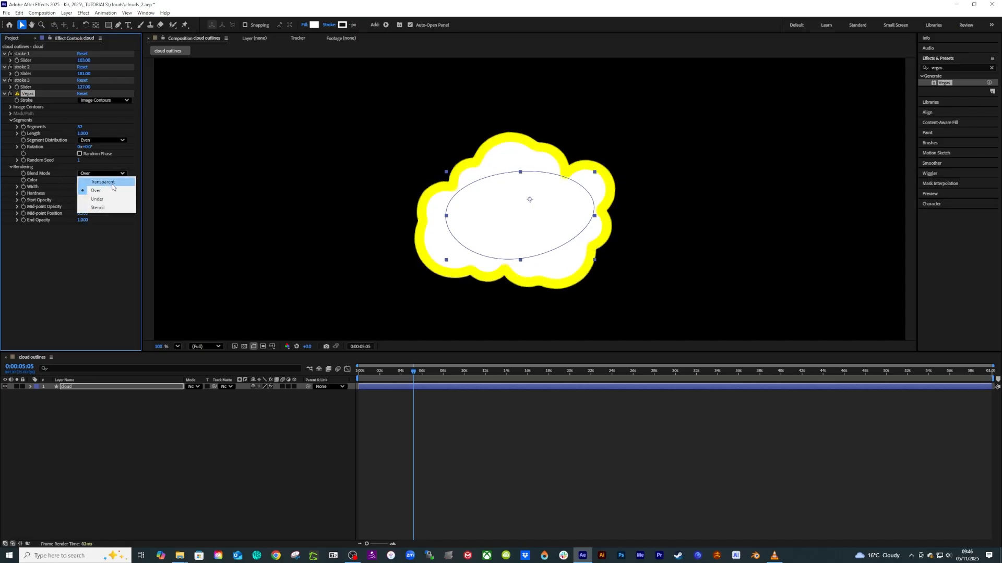
{"action": "left_click", "coordinate": [102, 183]}
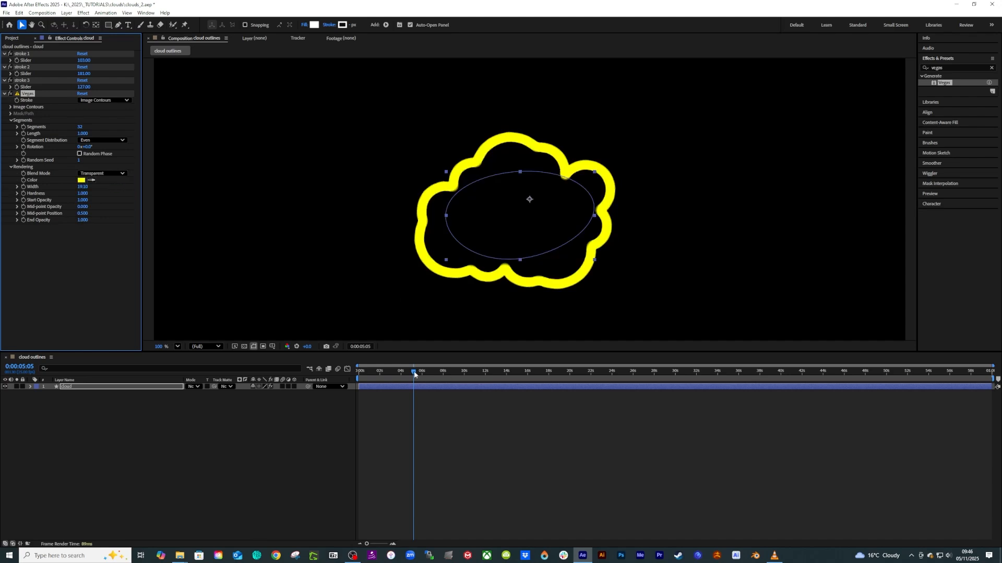
{"action": "left_click_drag", "start_coordinate": [411, 370], "coordinate": [406, 372]}
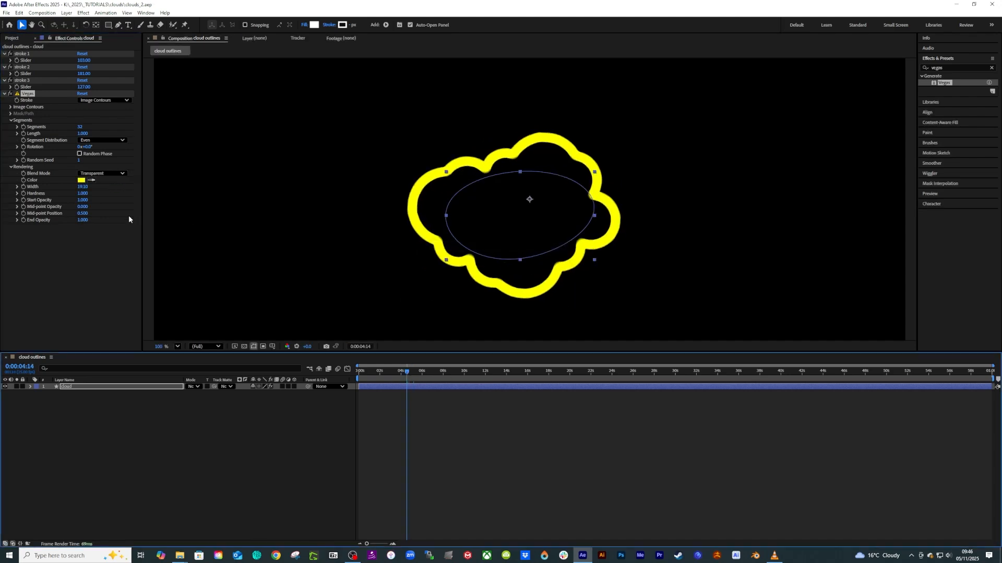
- Change the Vegas outline color to white, FFFFFF
{"action": "left_click", "coordinate": [81, 180]}
{"action": "type", "text": "FFFFFF"}
{"action": "key", "text": "Tab"}
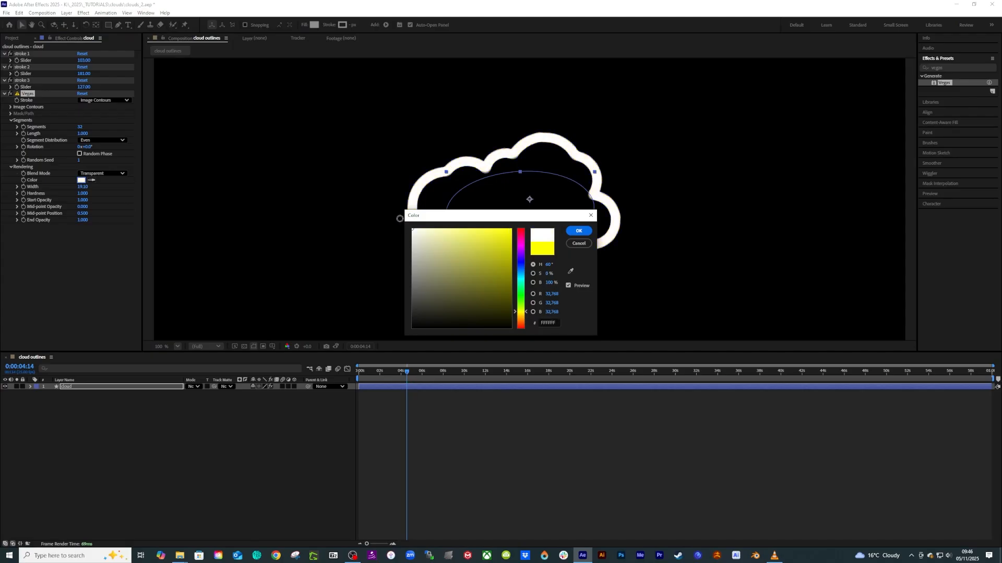
{"action": "left_click", "coordinate": [578, 231]}
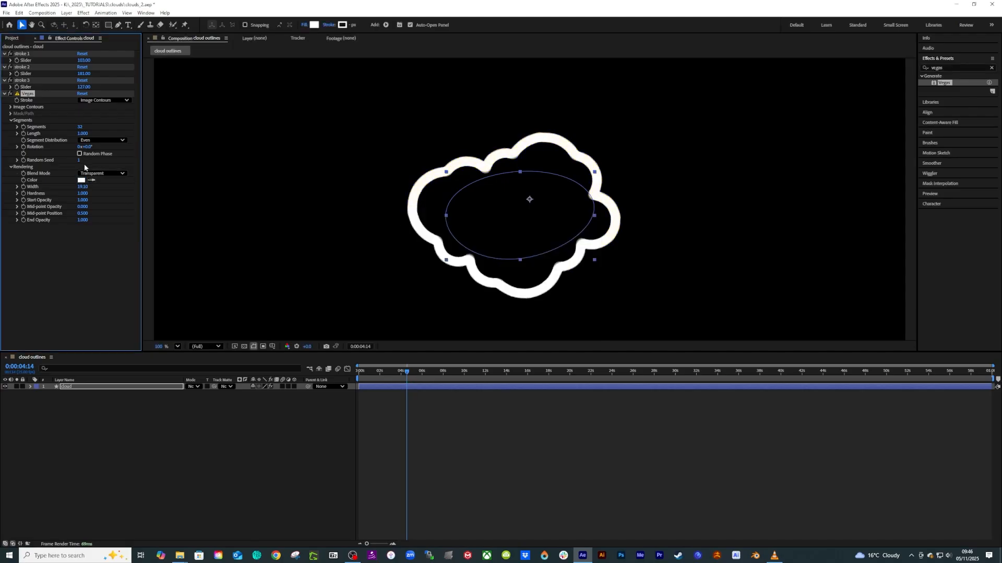
- Reduce the Vegas Width to about 5.2 and play back the cloud outline from the first frame
{"action": "key", "text": "comma"}
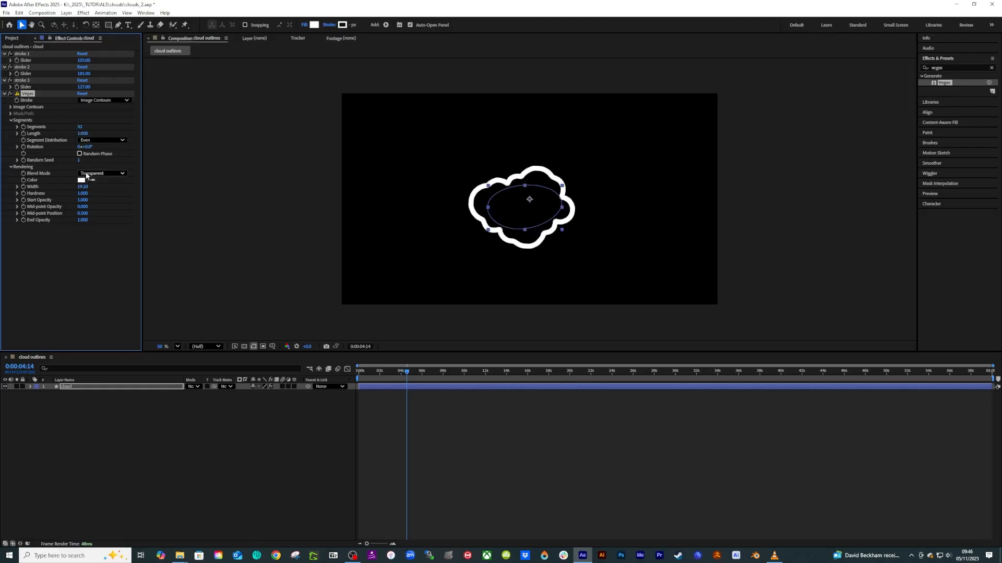
{"action": "left_click_drag", "start_coordinate": [83, 186], "coordinate": [31, 190]}
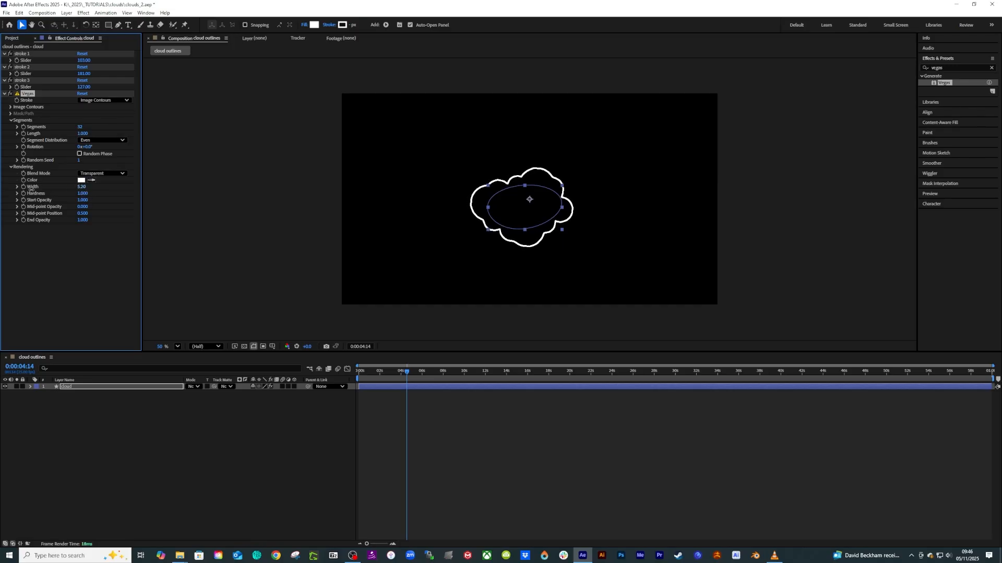
{"action": "left_click", "coordinate": [380, 401]}
{"action": "left_click_drag", "start_coordinate": [366, 371], "coordinate": [349, 372]}
{"action": "key", "text": "space"}
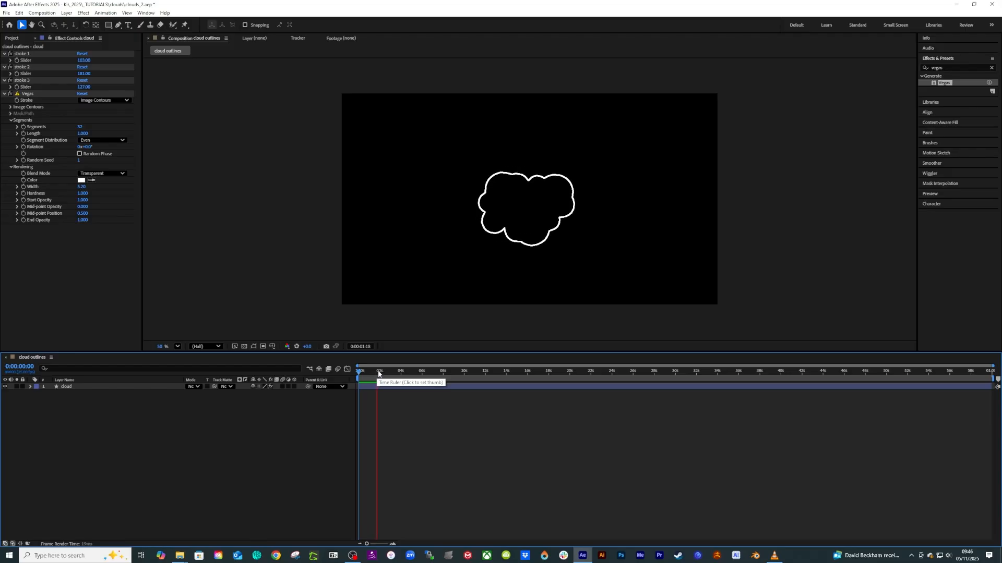
{"action": "left_click", "coordinate": [374, 371]}
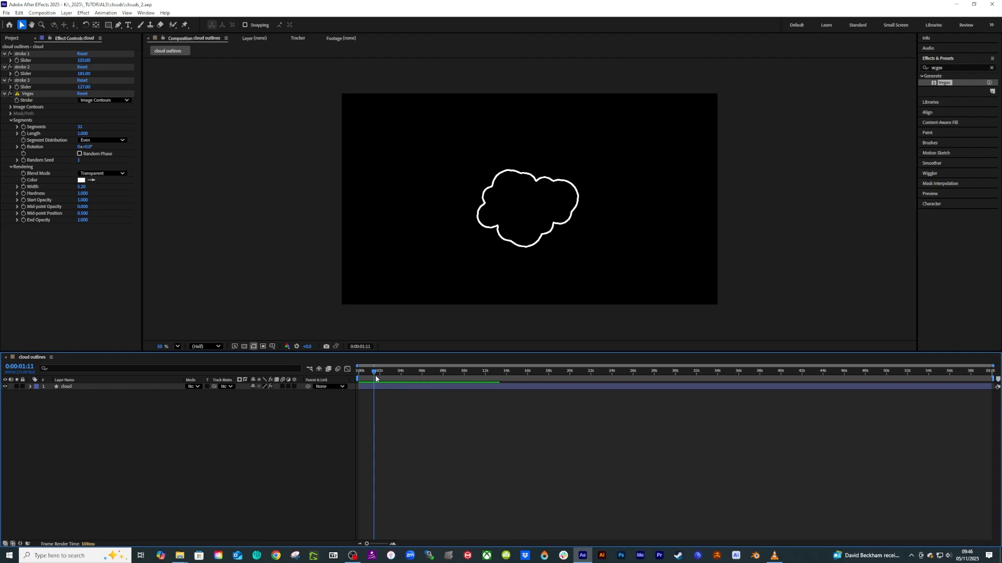
- Try shortening the Vegas segment Length with the Even segment distribution
{"action": "left_click", "coordinate": [371, 387]}
{"action": "left_click", "coordinate": [84, 133]}
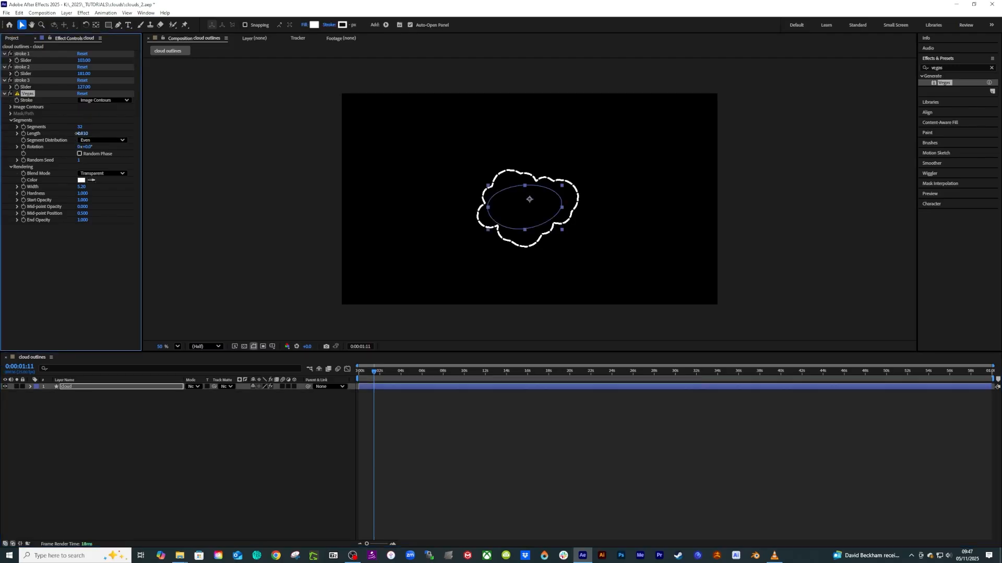
{"action": "left_click_drag", "start_coordinate": [84, 133], "coordinate": [70, 132]}
- Set the Vegas Segment Distribution to Bunched and test its Length, restoring it to 1
{"action": "left_click", "coordinate": [93, 140]}
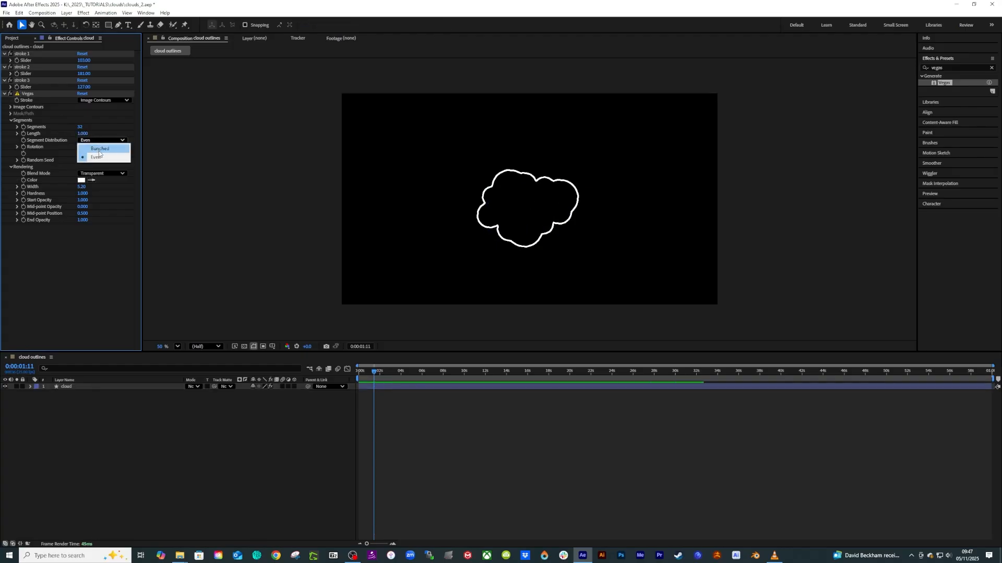
{"action": "left_click", "coordinate": [100, 150]}
{"action": "left_click_drag", "start_coordinate": [82, 133], "coordinate": [52, 133]}
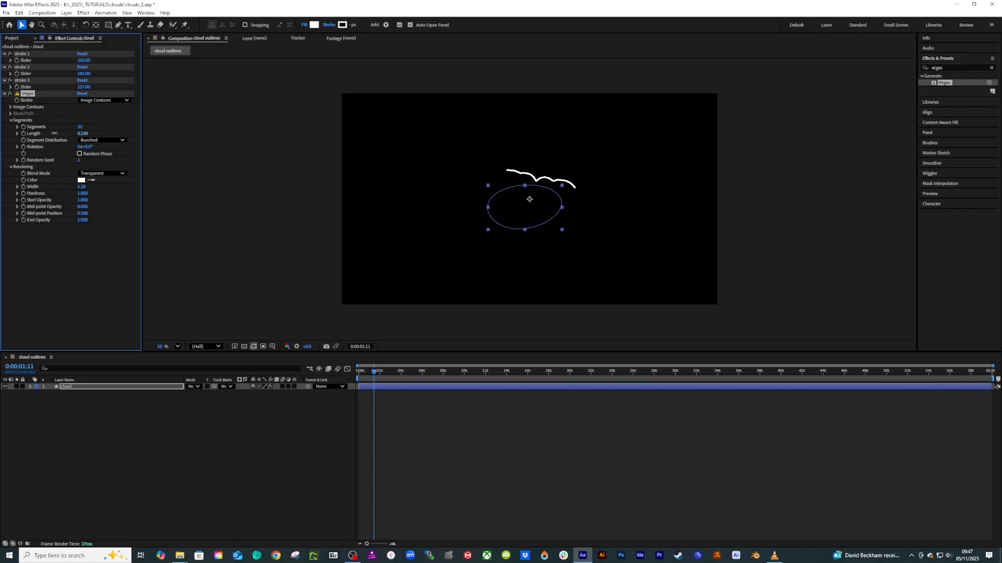
{"action": "key", "text": "ctrl+z"}
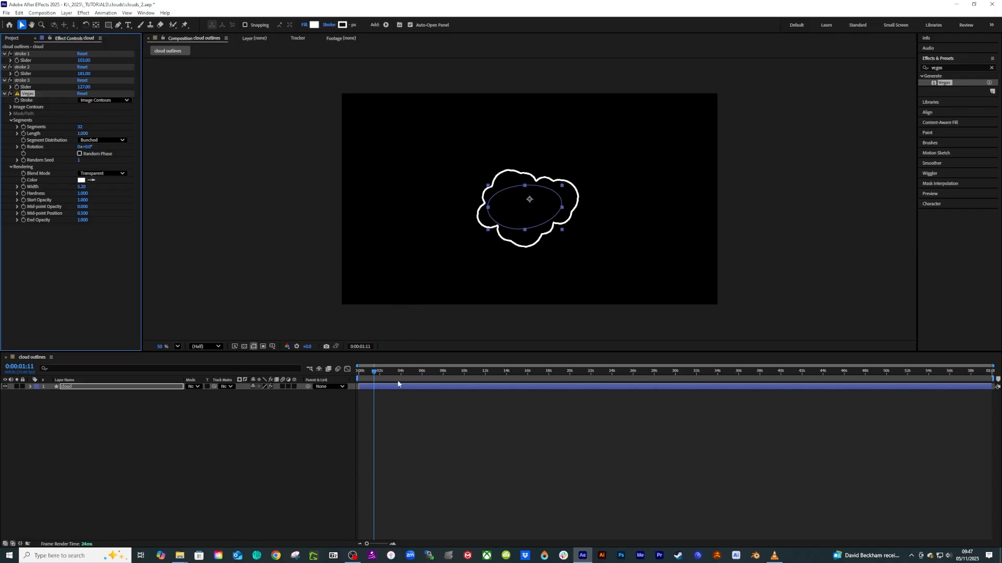
{"action": "mouse_move", "coordinate": [85, 133]}
{"action": "left_mouse_down"}
{"action": "mouse_move", "coordinate": [54, 133]}
{"action": "mouse_move", "coordinate": [110, 140]}
{"action": "left_mouse_up"}
- Keyframe the Vegas Length from 1 at the first frame to 0 at frame 20
{"action": "left_click_drag", "start_coordinate": [362, 376], "coordinate": [358, 372]}
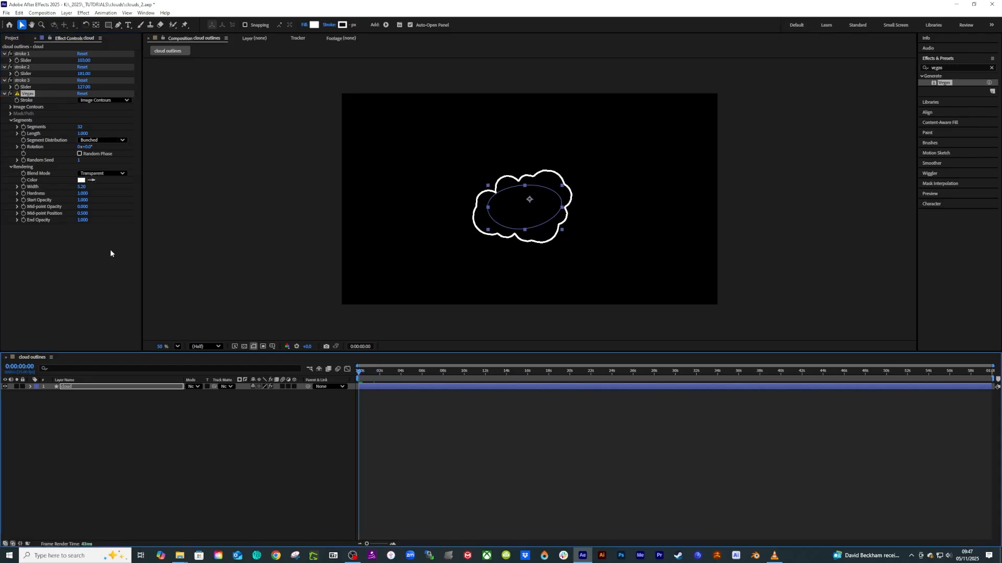
{"action": "left_click", "coordinate": [23, 134]}
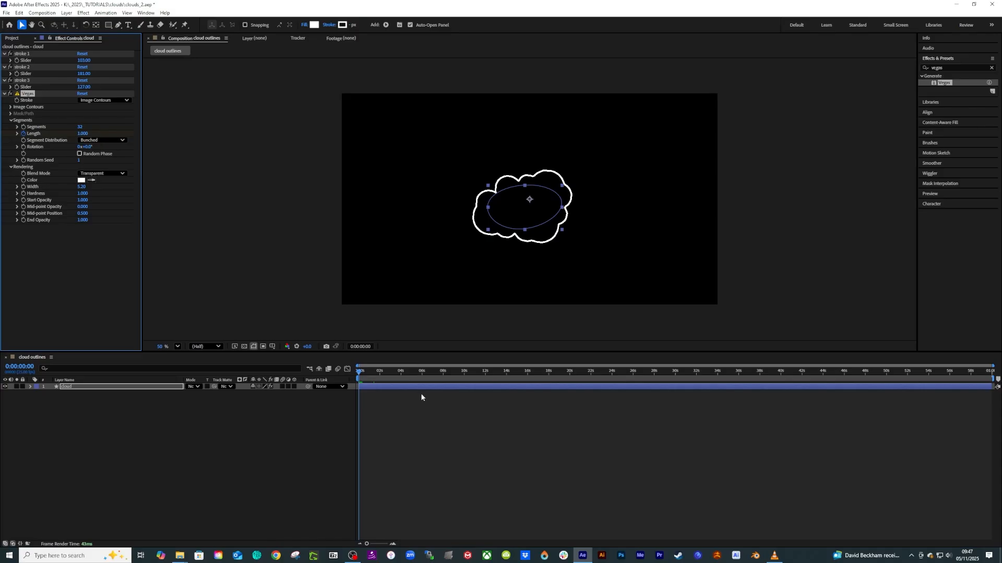
{"action": "key", "text": "u"}
{"action": "mouse_move", "coordinate": [391, 381]}
{"action": "left_mouse_down"}
{"action": "mouse_move", "coordinate": [400, 379]}
{"action": "mouse_move", "coordinate": [359, 377]}
{"action": "mouse_move", "coordinate": [367, 379]}
{"action": "left_mouse_up"}
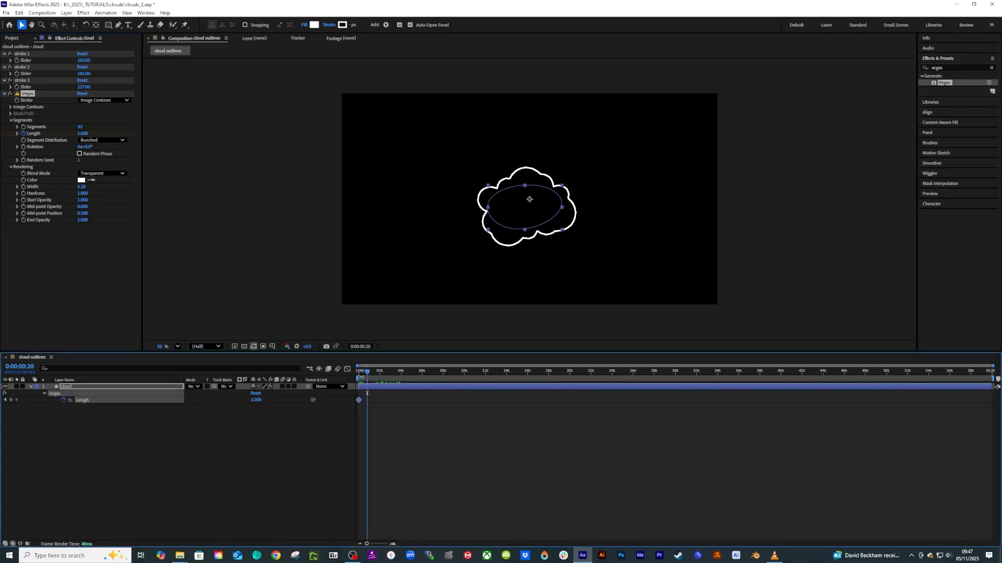
{"action": "left_click_drag", "start_coordinate": [82, 137], "coordinate": [42, 139]}
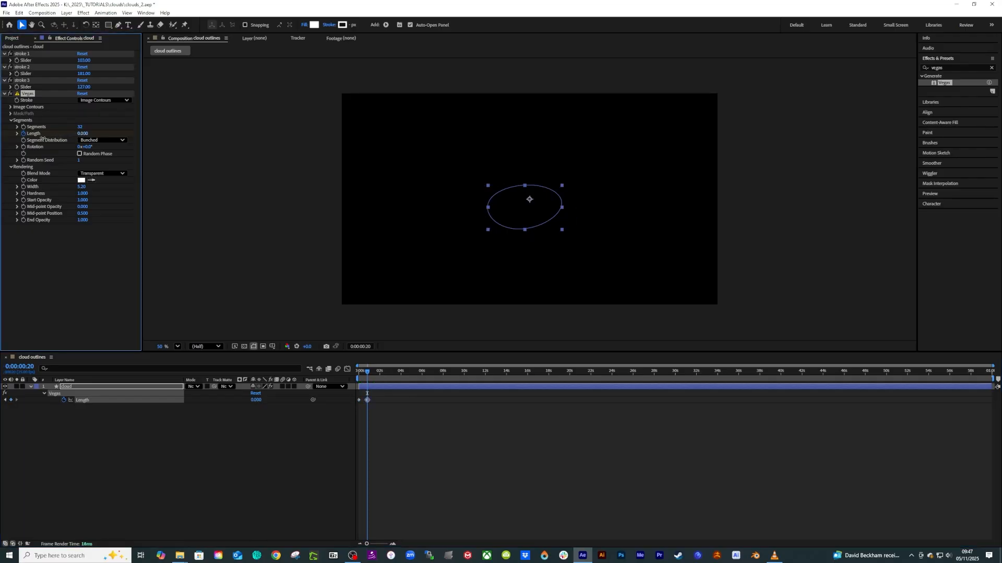
- Time-reverse the two Vegas Length keyframes so the cloud outline draws on
{"action": "left_click_drag", "start_coordinate": [363, 380], "coordinate": [351, 387]}
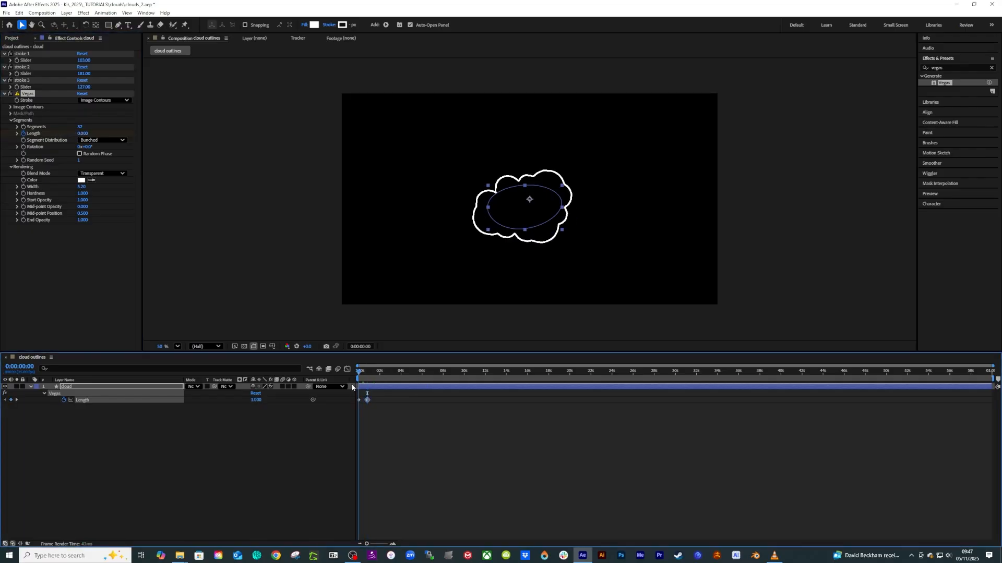
{"action": "right_click", "coordinate": [370, 402]}
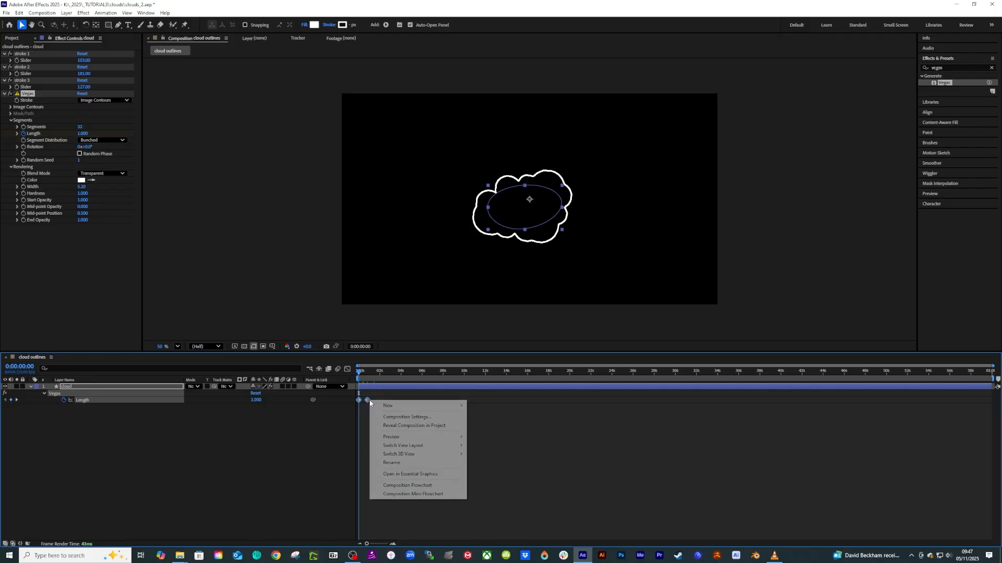
{"action": "right_click", "coordinate": [358, 401]}
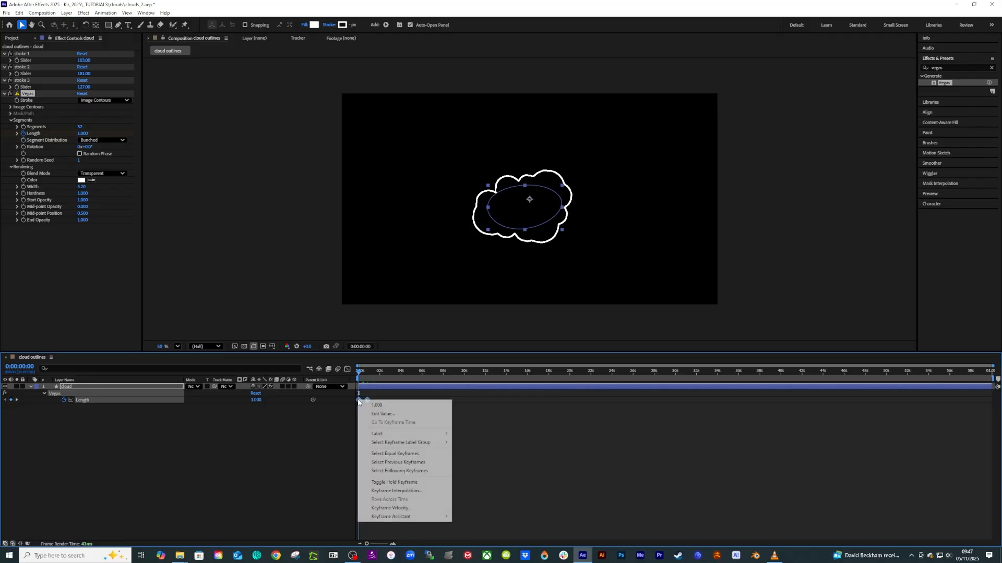
{"action": "mouse_move", "coordinate": [428, 520]}
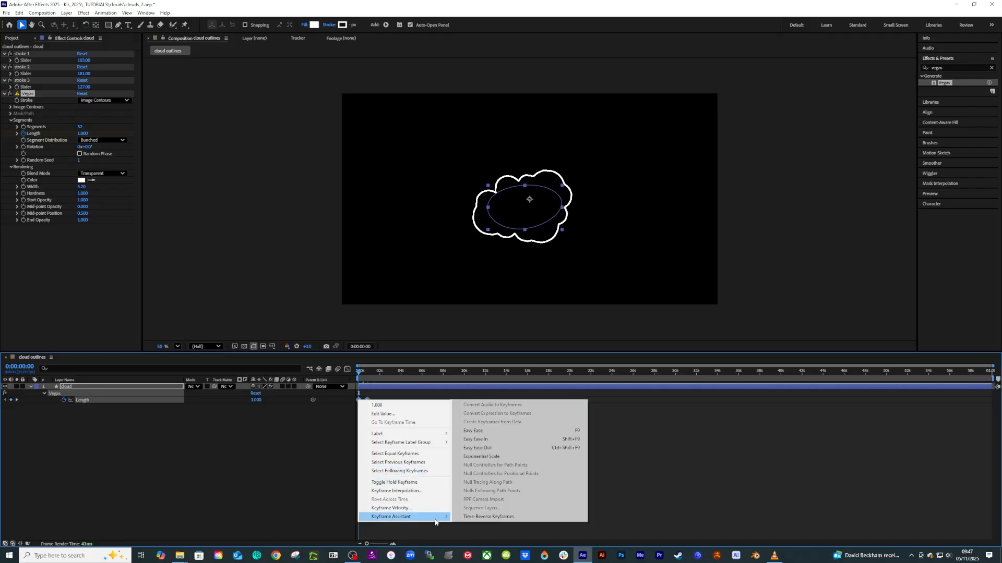
{"action": "left_click", "coordinate": [462, 517]}
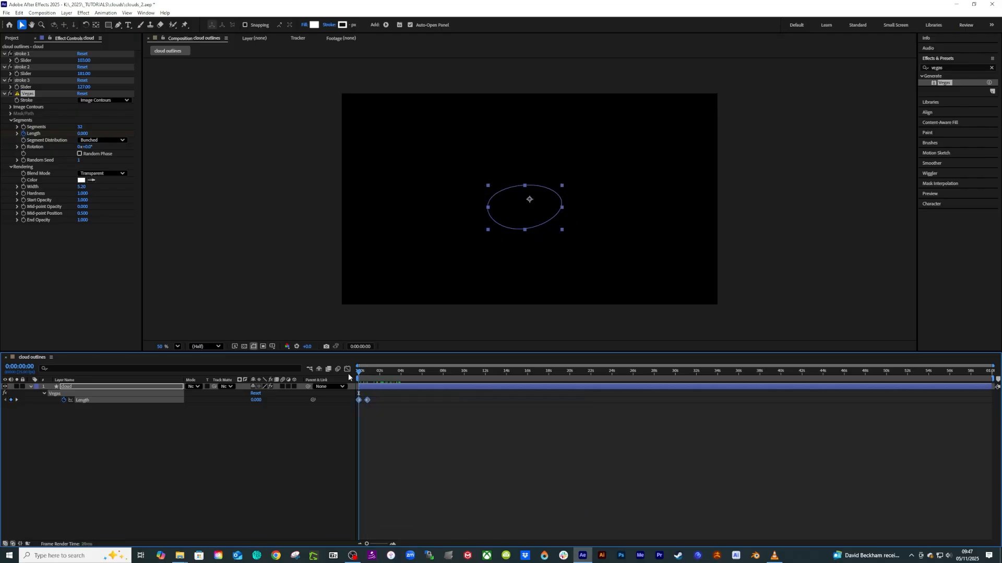
- Play back the outline draw-on from the first frame and scrub through to frame 20
{"action": "key", "text": "slash"}
{"action": "key", "text": "space"}
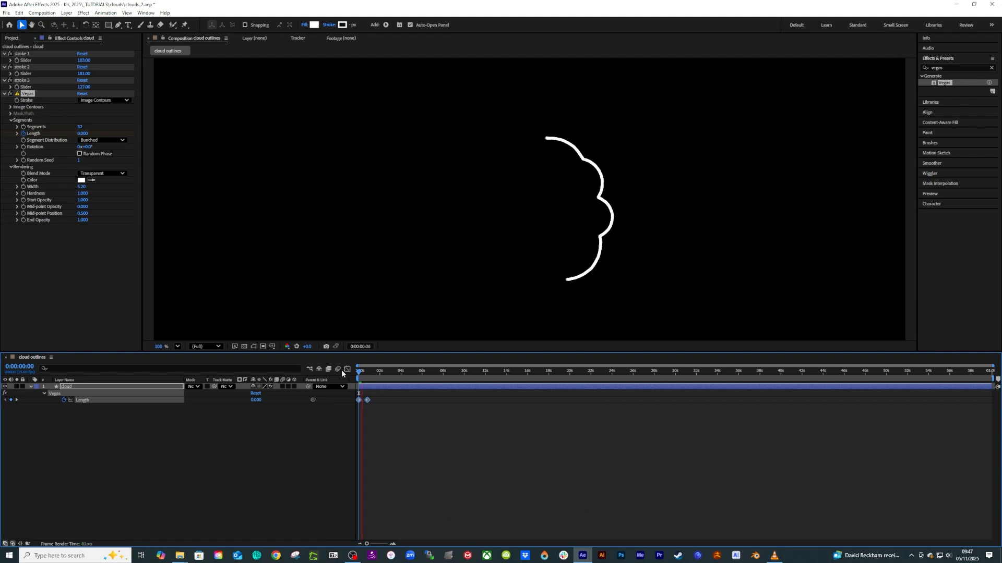
{"action": "left_click", "coordinate": [358, 374]}
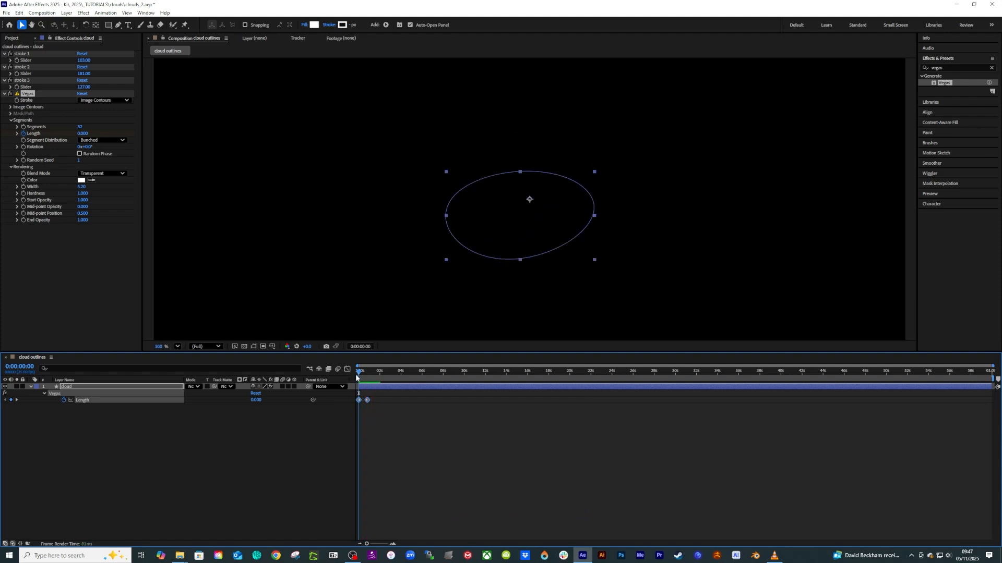
{"action": "left_click_drag", "start_coordinate": [359, 375], "coordinate": [362, 378]}
{"action": "key", "text": "space"}
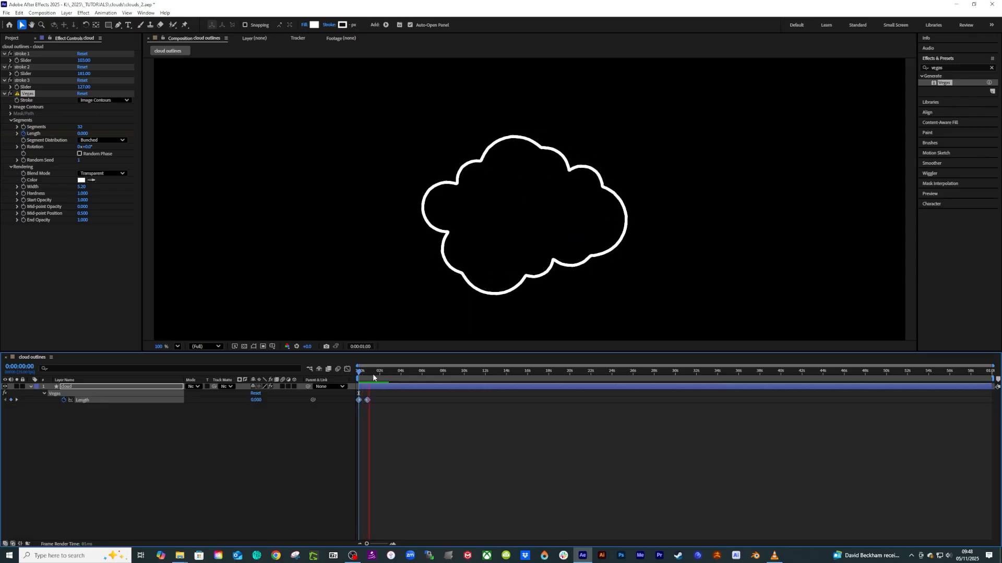
{"action": "key", "text": "space"}
{"action": "key", "text": "comma"}
{"action": "left_click", "coordinate": [381, 415]}
{"action": "left_click", "coordinate": [356, 375]}
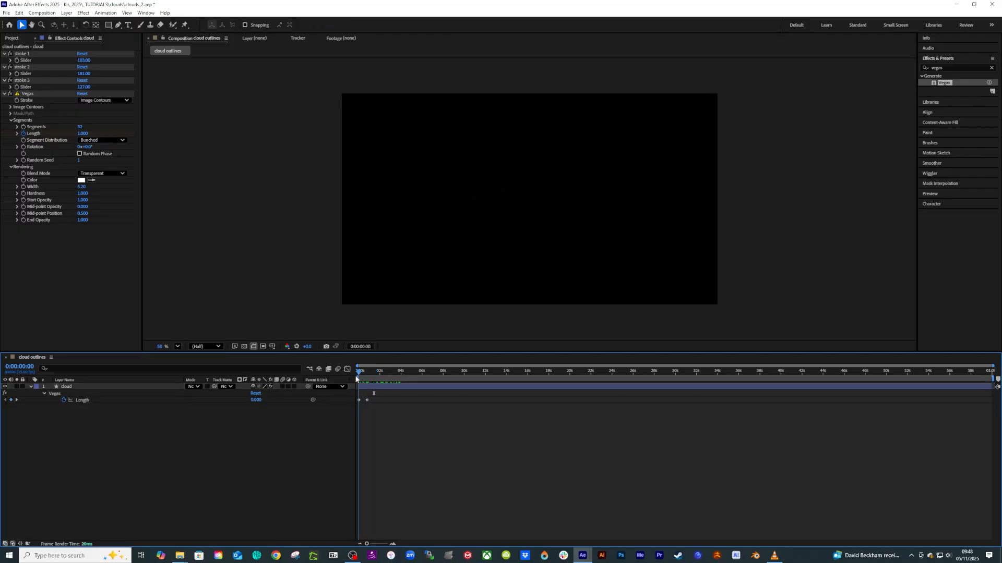
{"action": "left_click_drag", "start_coordinate": [356, 378], "coordinate": [368, 376]}
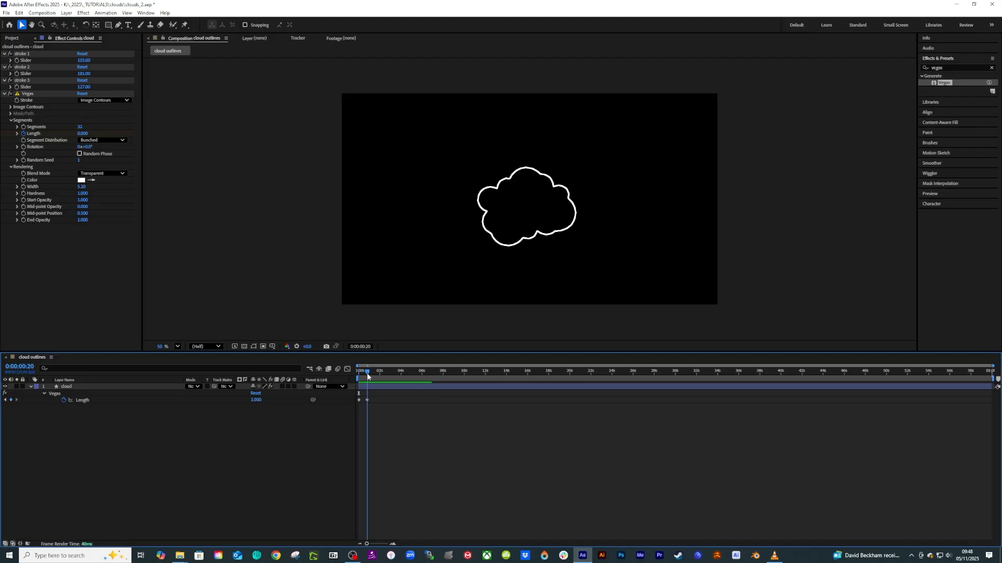
- Set the Vegas Segment Distribution to Even and reduce the Length at frame 20 to about 0.56
{"action": "left_click", "coordinate": [84, 139]}
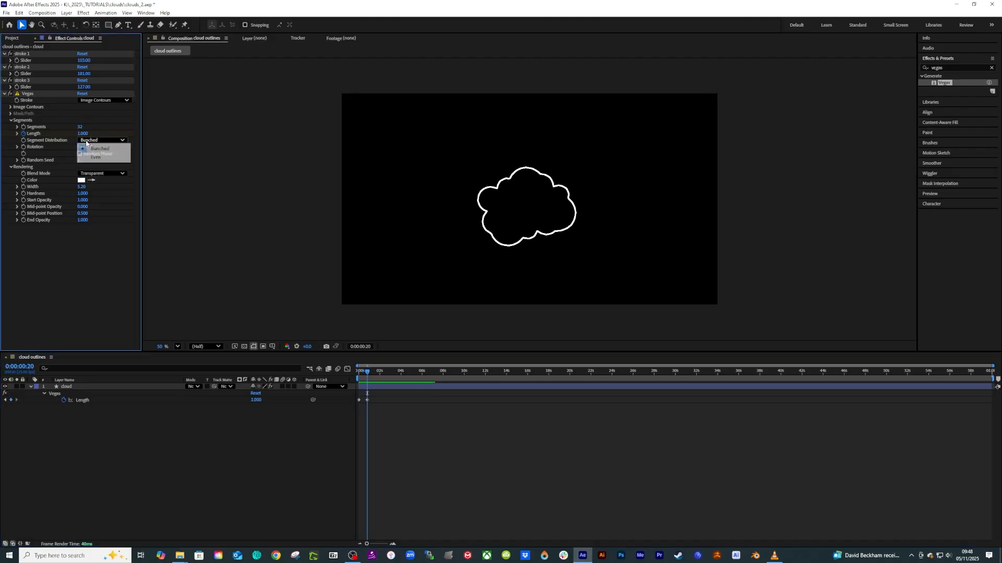
{"action": "left_click", "coordinate": [102, 157]}
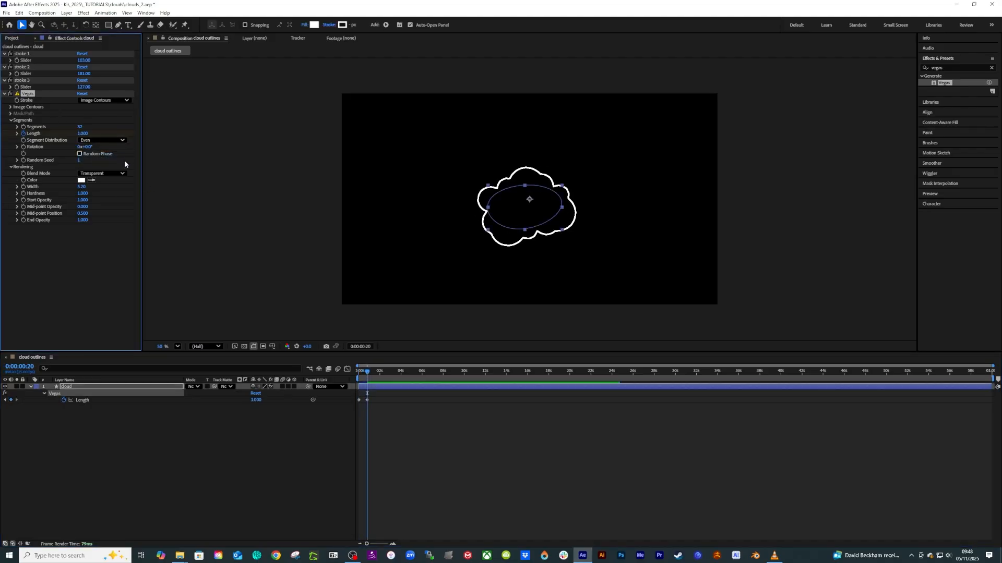
{"action": "left_click_drag", "start_coordinate": [82, 126], "coordinate": [74, 125]}
{"action": "left_click_drag", "start_coordinate": [82, 133], "coordinate": [71, 134]}
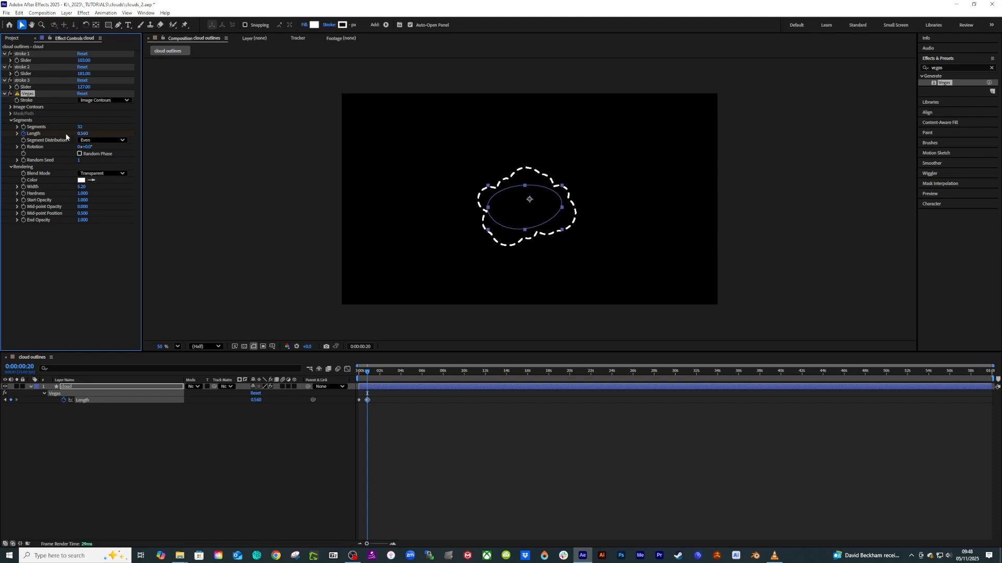
- Play back the evenly dashed cloud outline from the first frame
{"action": "left_click_drag", "start_coordinate": [368, 377], "coordinate": [355, 379]}
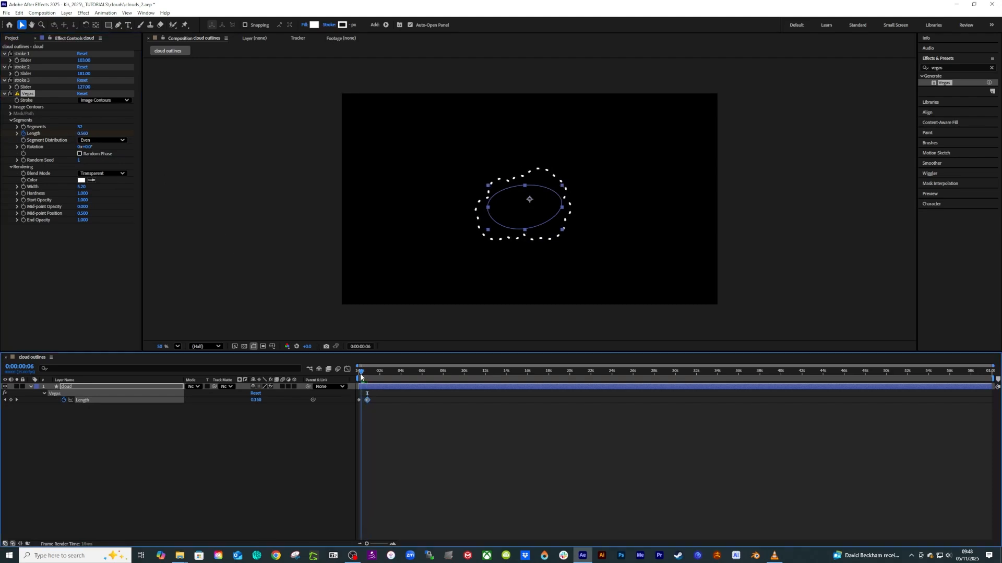
{"action": "key", "text": "space"}
{"action": "key", "text": "space"}
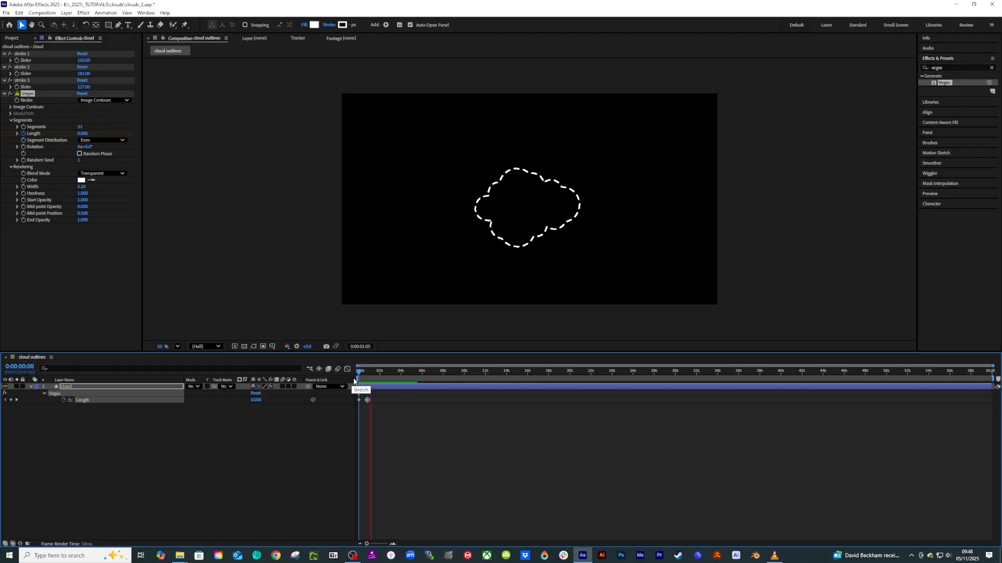
{"action": "key", "text": "space"}
{"action": "key", "text": "space"}
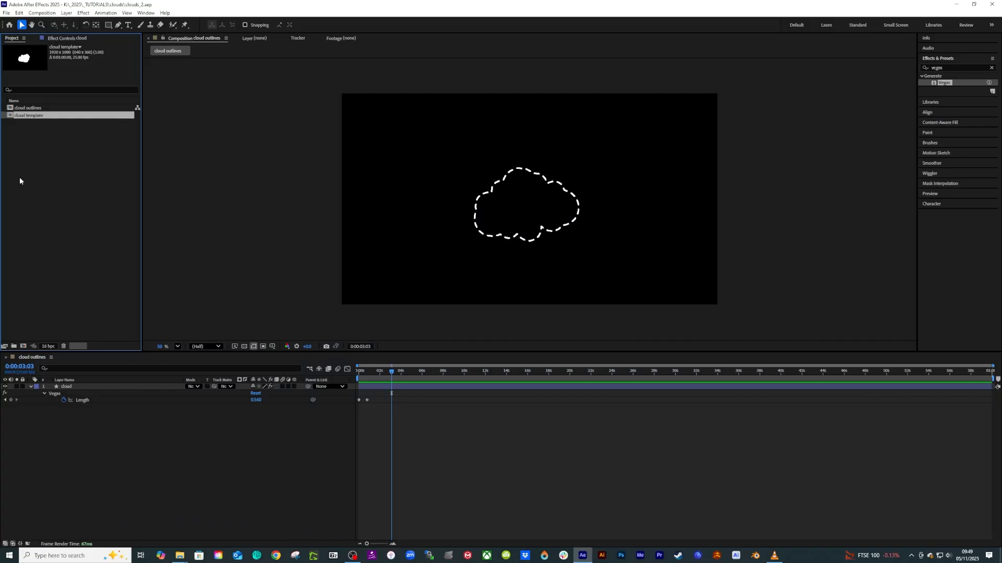
- Close the cloud outlines timeline and open the cloud template composition
{"action": "left_click", "coordinate": [28, 108]}
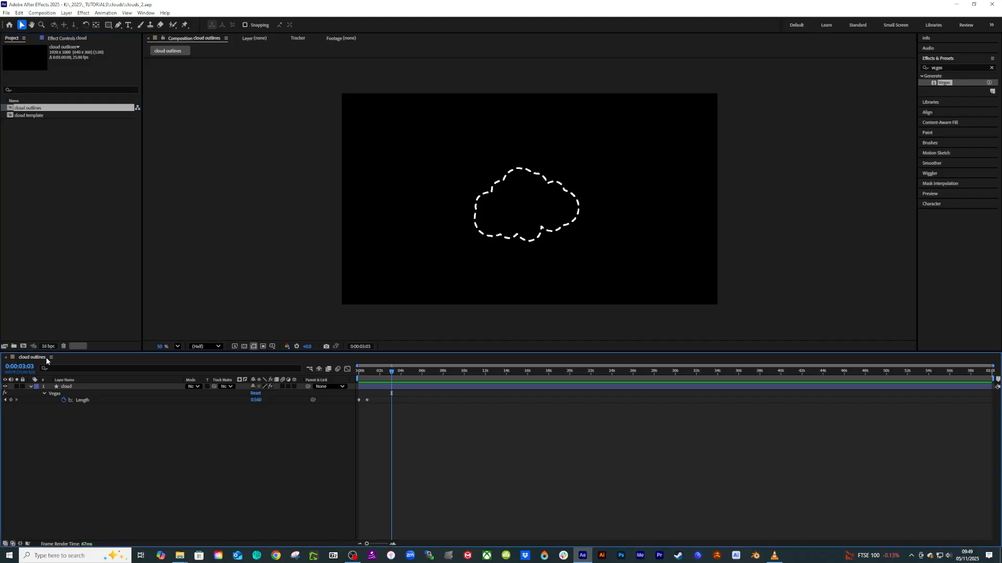
{"action": "left_click", "coordinate": [6, 358]}
{"action": "double_click", "coordinate": [18, 115]}
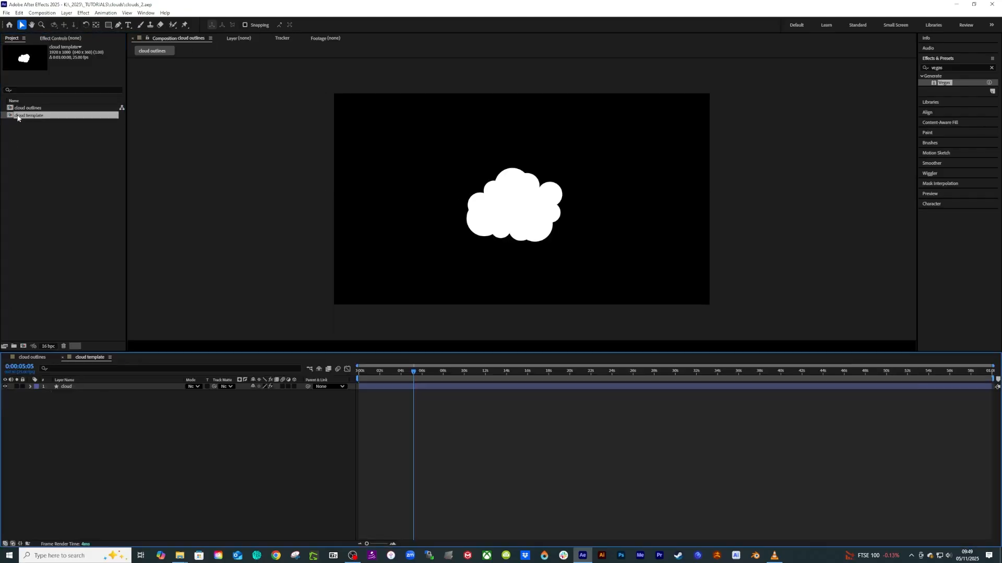
- Duplicate the cloud template composition and rename the copy "cloud complex"
{"action": "key", "text": "ctrl+d"}
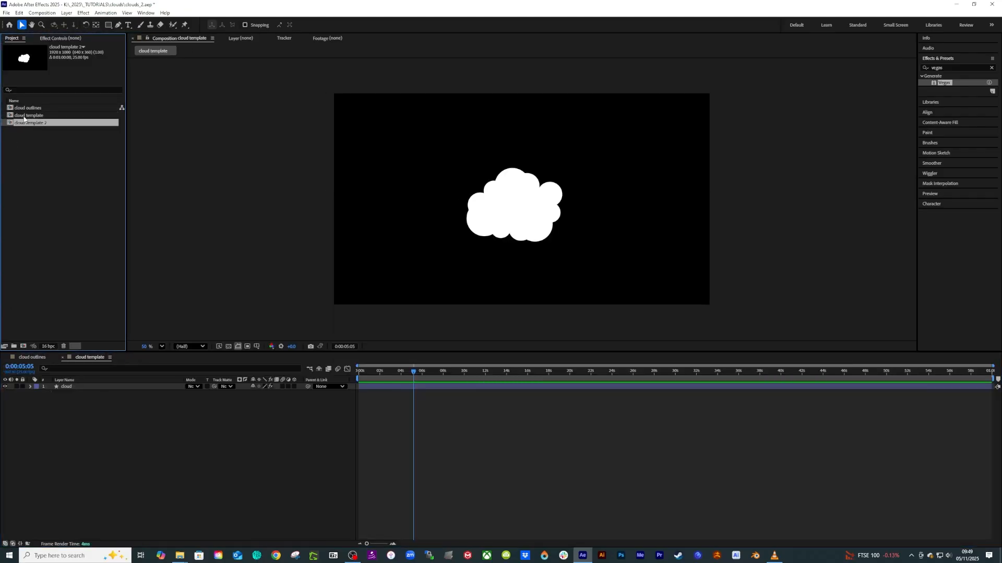
{"action": "key", "text": "Return"}
{"action": "left_click", "coordinate": [34, 122]}
{"action": "left_click_drag", "start_coordinate": [29, 123], "coordinate": [71, 127]}
{"action": "type", "text": "complex"}
{"action": "key", "text": "Return"}
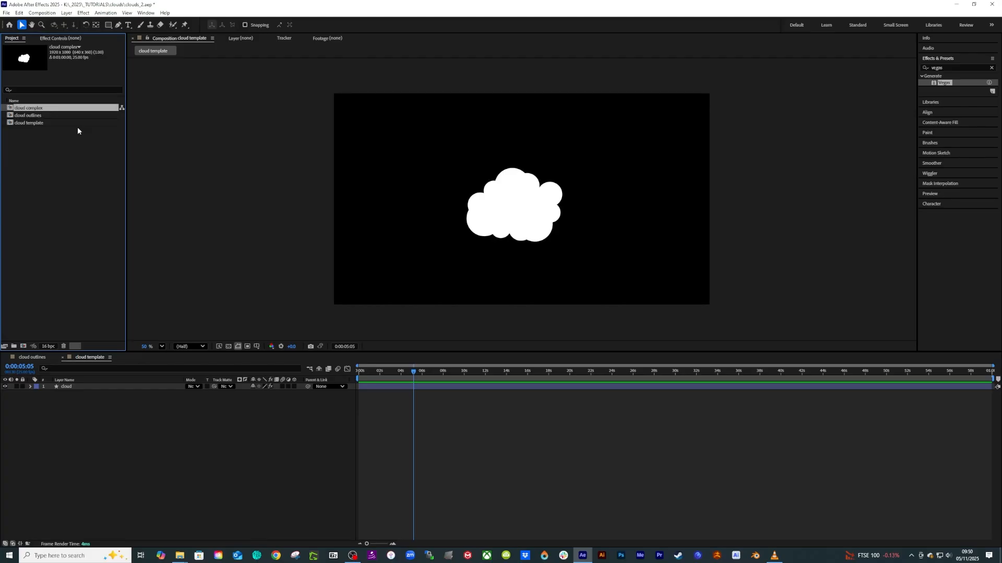
- Open the cloud complex composition as the only timeline and preview its cloud layer
{"action": "left_click", "coordinate": [63, 387]}
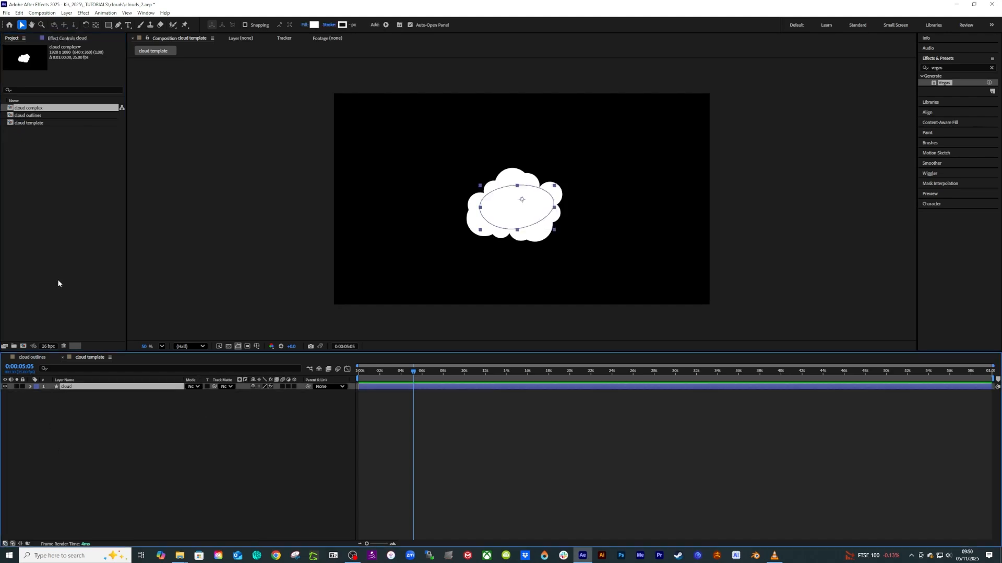
{"action": "double_click", "coordinate": [25, 111]}
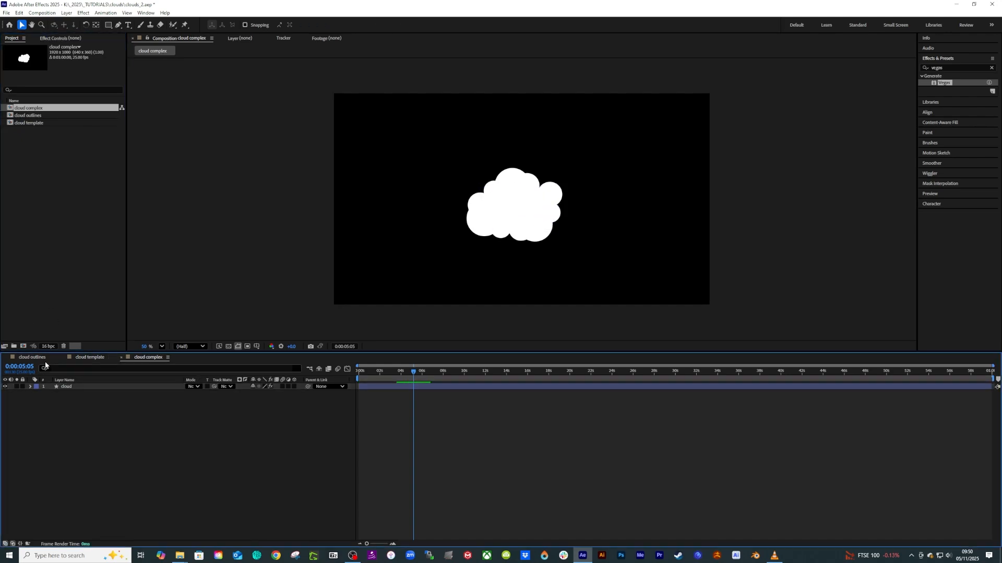
{"action": "left_click", "coordinate": [6, 357]}
{"action": "left_click", "coordinate": [78, 387]}
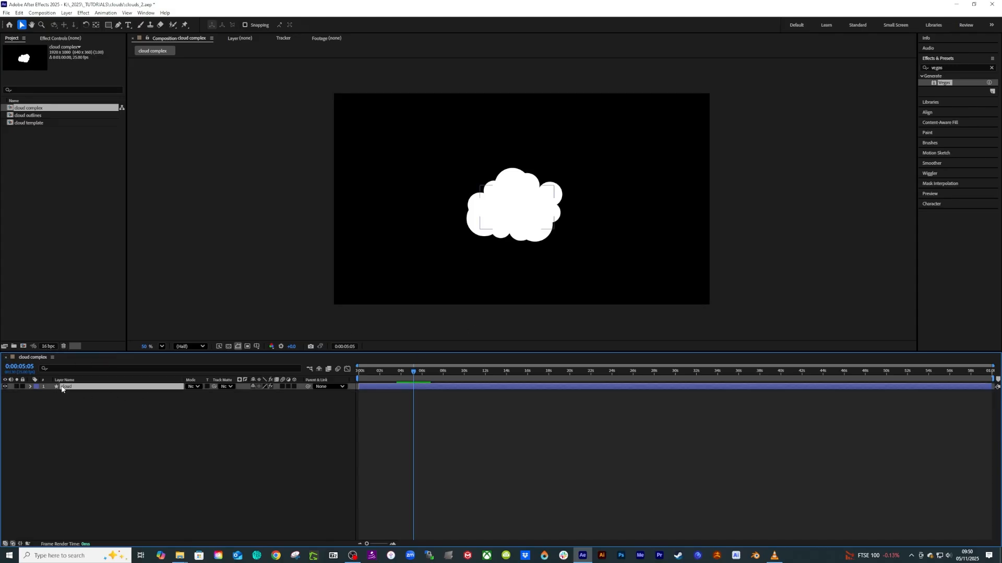
{"action": "left_click", "coordinate": [389, 371]}
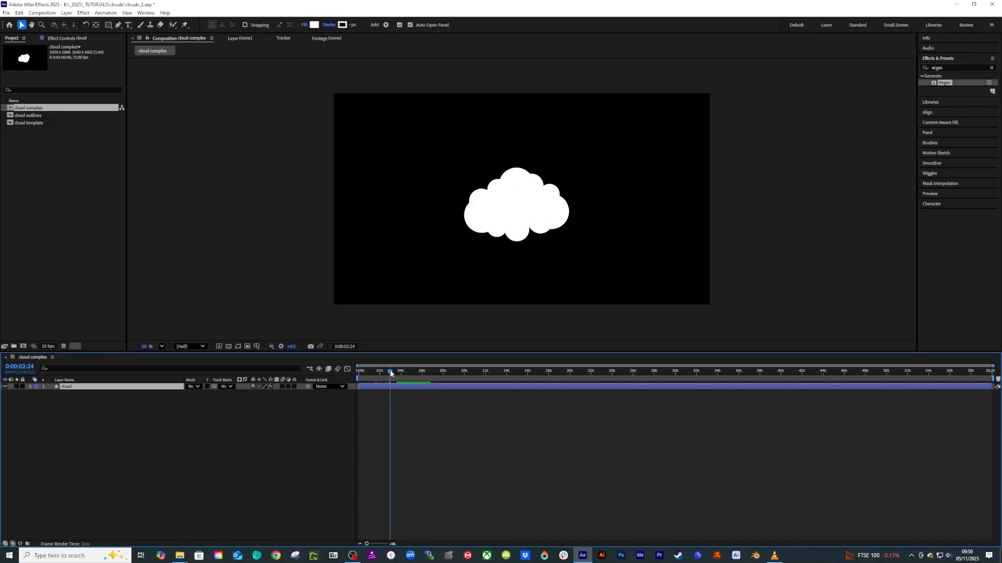
{"action": "key", "text": "space"}
- Find the Turbulent Displace effect and apply it to the cloud layer
{"action": "left_click", "coordinate": [919, 67]}
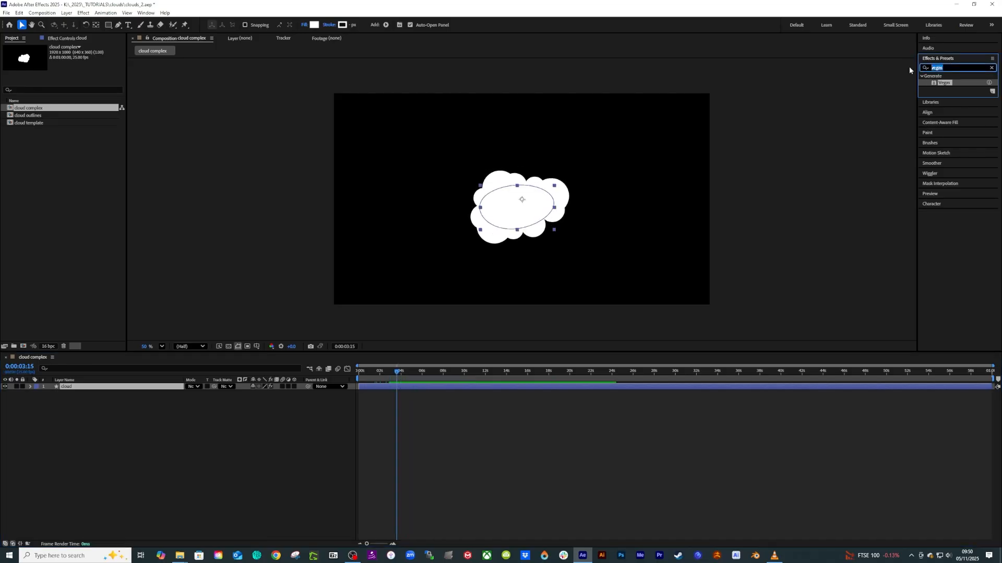
{"action": "type", "text": "tur"}
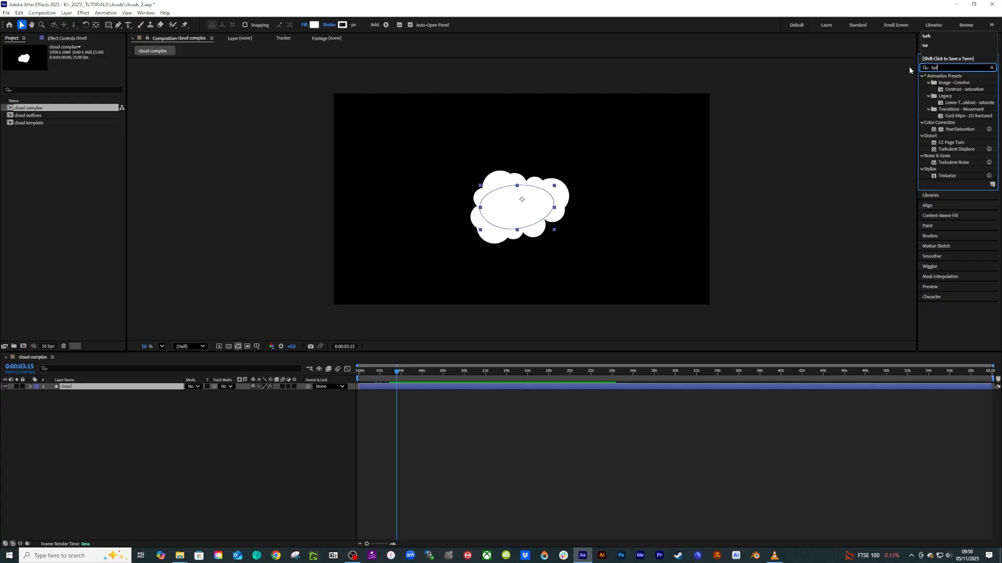
{"action": "left_click", "coordinate": [951, 149]}
{"action": "left_click_drag", "start_coordinate": [950, 150], "coordinate": [491, 208]}
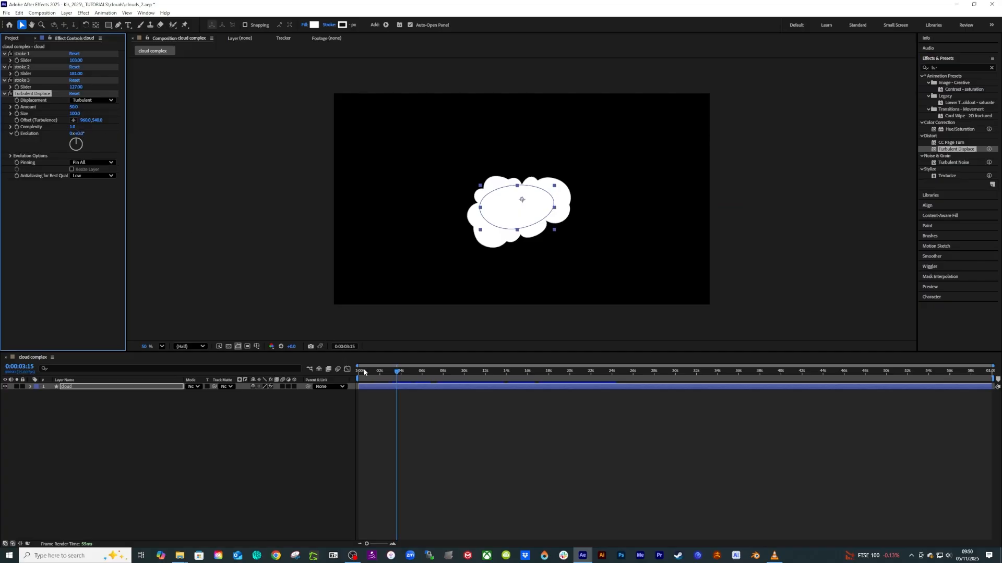
- Play back the displaced cloud from the first frame and save the project
{"action": "left_click_drag", "start_coordinate": [366, 374], "coordinate": [389, 378]}
{"action": "key", "text": "Home"}
{"action": "key", "text": "space"}
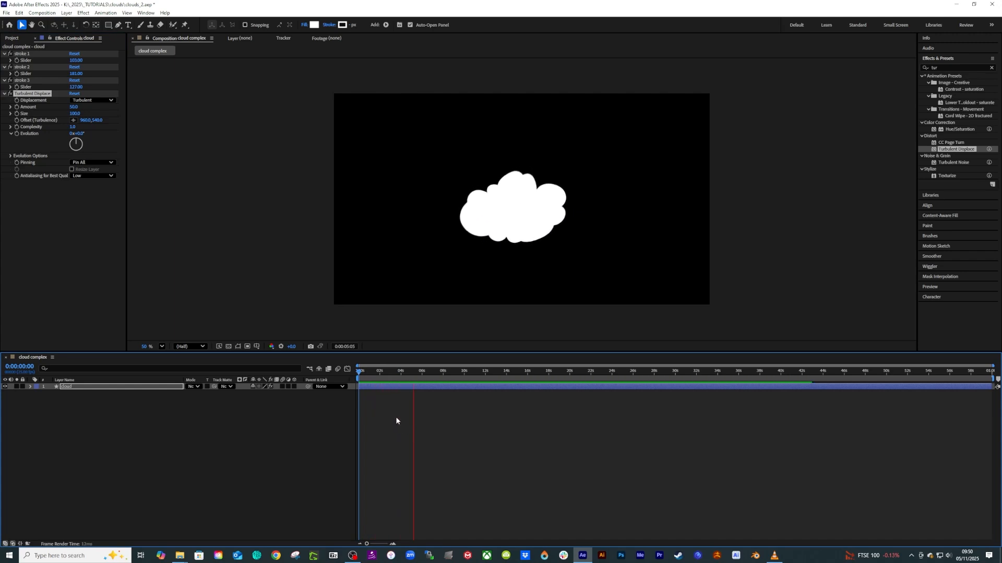
{"action": "left_click", "coordinate": [380, 370]}
{"action": "key", "text": "ctrl+s"}
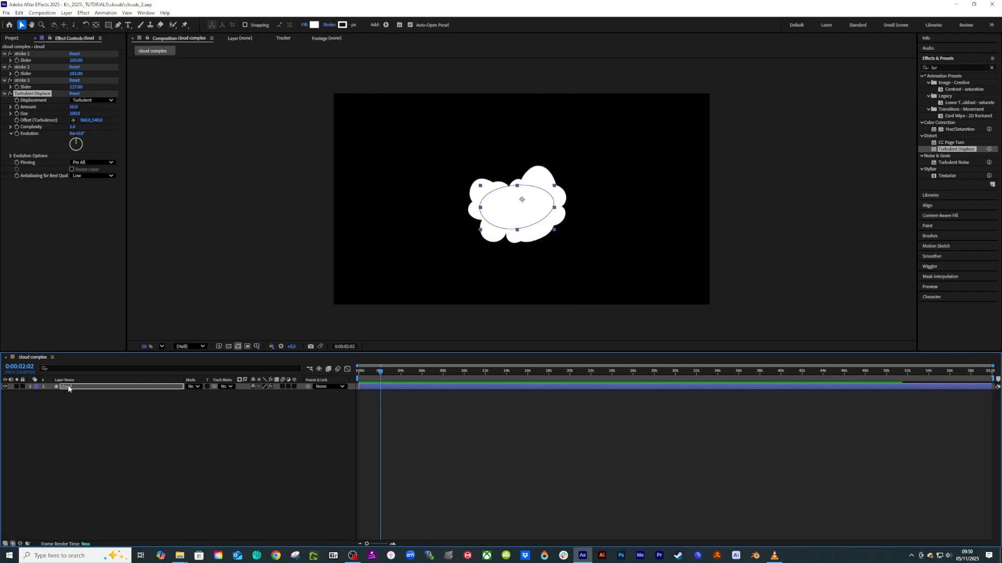
- Duplicate the cloud layer, offset the copy about 200 px left and slightly up, and preview the combined shape
{"action": "left_click", "coordinate": [68, 388]}
{"action": "key", "text": "ctrl+d"}
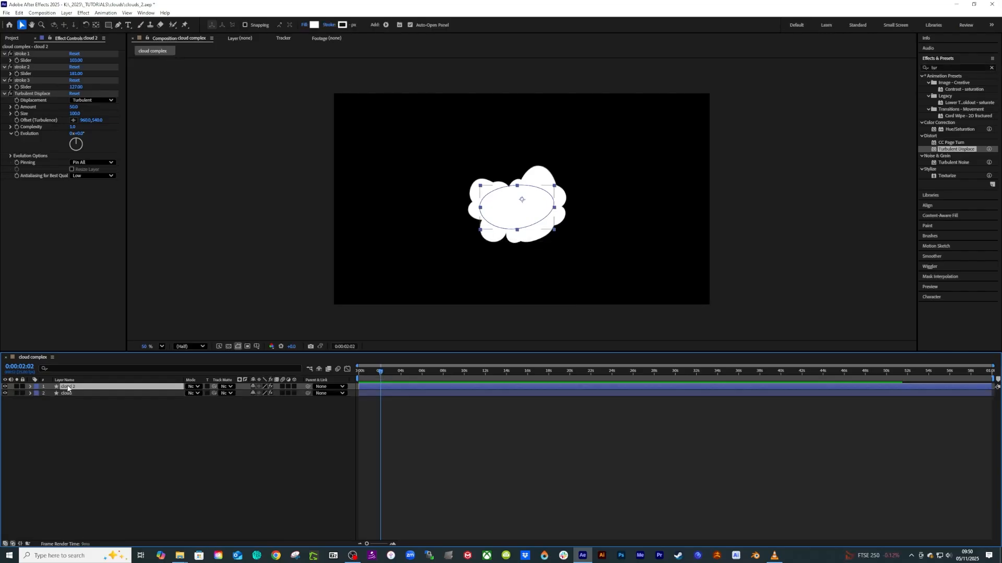
{"action": "key", "text": "shift+Up"}
{"action": "key", "text": "shift+Up"}
{"action": "key", "text": "shift+Up"}
{"action": "key", "text": "shift+Up"}
{"action": "key", "text": "shift+Up"}
{"action": "key", "text": "shift+Up"}
{"action": "key", "text": "shift+Left"}
{"action": "key", "text": "shift+Left"}
{"action": "key", "text": "shift+Left"}
{"action": "key", "text": "shift+Left"}
{"action": "key", "text": "shift+Left"}
{"action": "key", "text": "shift+Left"}
{"action": "key", "text": "shift+Left"}
{"action": "key", "text": "shift+Left"}
{"action": "key", "text": "shift+Left"}
{"action": "key", "text": "shift+Left"}
{"action": "key", "text": "shift+Left"}
{"action": "key", "text": "shift+Left"}
{"action": "key", "text": "shift+Left"}
{"action": "key", "text": "shift+Left"}
{"action": "key", "text": "shift+Left"}
{"action": "key", "text": "shift+Left"}
{"action": "key", "text": "shift+Left"}
{"action": "key", "text": "shift+Left"}
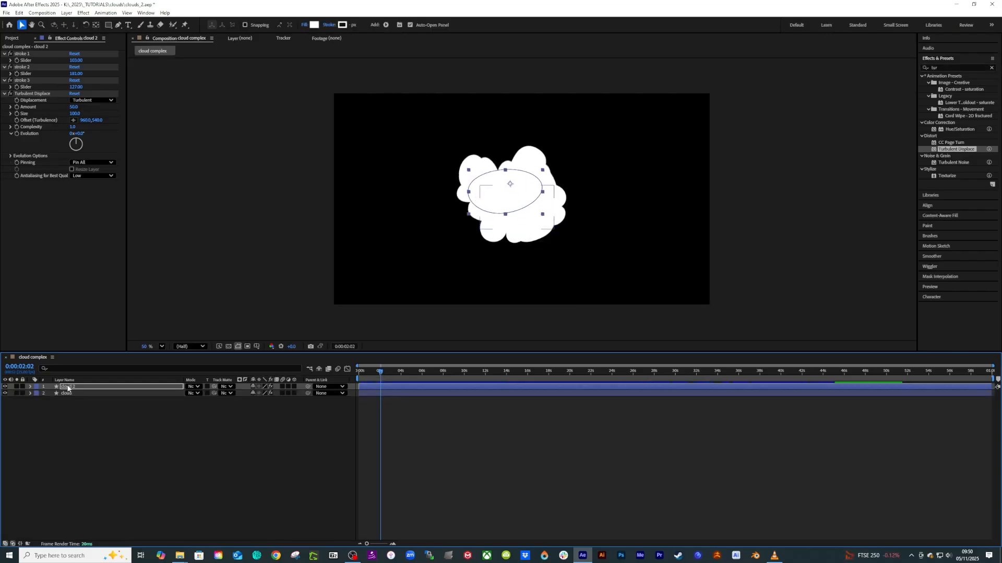
{"action": "key", "text": "shift+Down"}
{"action": "key", "text": "shift+Down"}
{"action": "key", "text": "shift+Left"}
{"action": "key", "text": "shift+Left"}
{"action": "key", "text": "shift+Down"}
{"action": "key", "text": "shift+Down"}
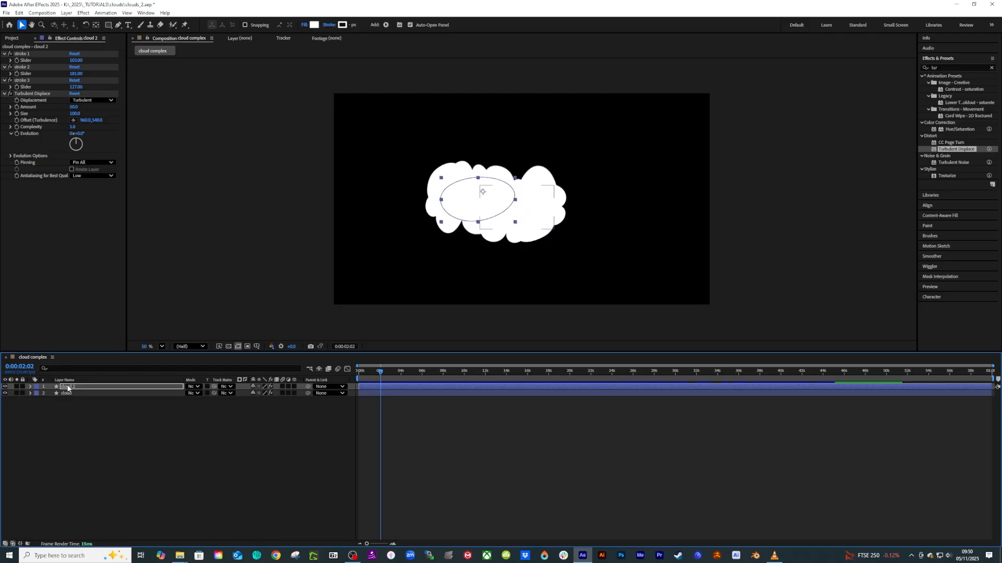
{"action": "key", "text": "space"}
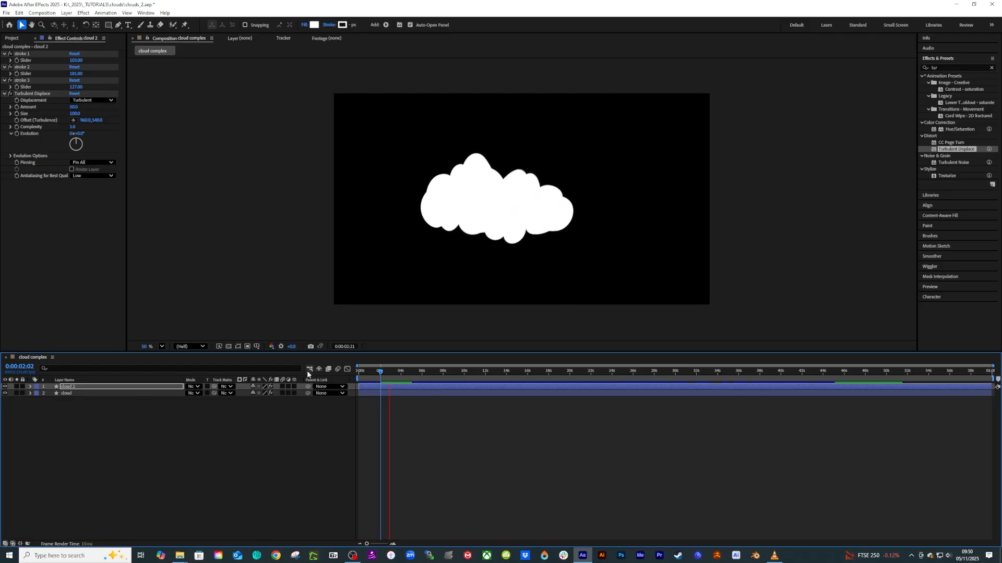
{"action": "key", "text": "space"}
- Duplicate the cloud 2 layer, move the copy up and right over the other two clouds, and preview from the start
{"action": "left_click", "coordinate": [74, 387]}
{"action": "key", "text": "ctrl+d"}
{"action": "key", "text": "shift+Up"}
{"action": "key", "text": "shift+Up"}
{"action": "key", "text": "shift+Up"}
{"action": "key", "text": "shift+Right"}
{"action": "key", "text": "shift+Right"}
{"action": "key", "text": "shift+Right"}
{"action": "key", "text": "shift+Right"}
{"action": "key", "text": "shift+Right"}
{"action": "key", "text": "shift+Up"}
{"action": "key", "text": "shift+Up"}
{"action": "key", "text": "shift+Up"}
{"action": "key", "text": "shift+Right"}
{"action": "key", "text": "shift+Right"}
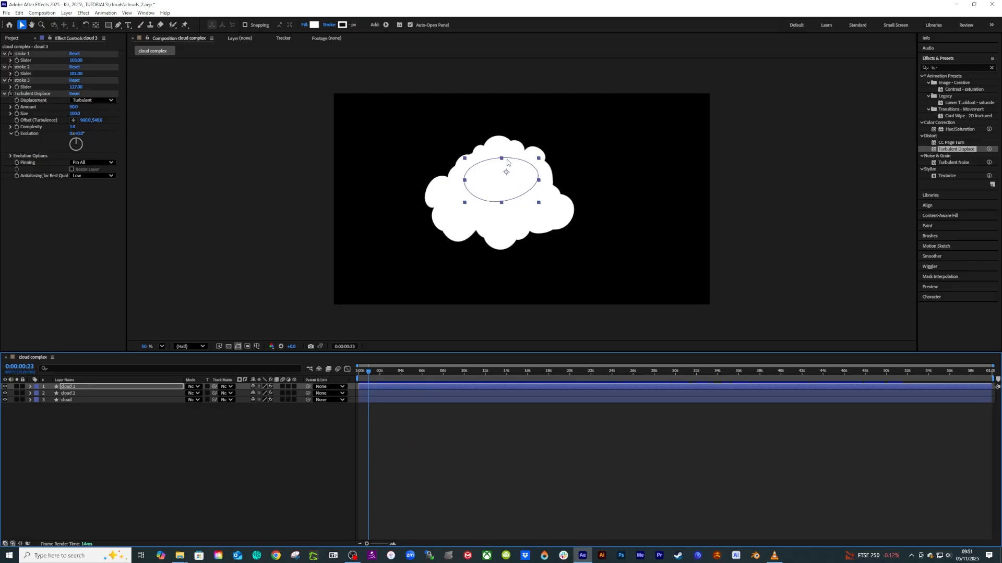
{"action": "left_click_drag", "start_coordinate": [375, 375], "coordinate": [350, 376]}
{"action": "key", "text": "space"}
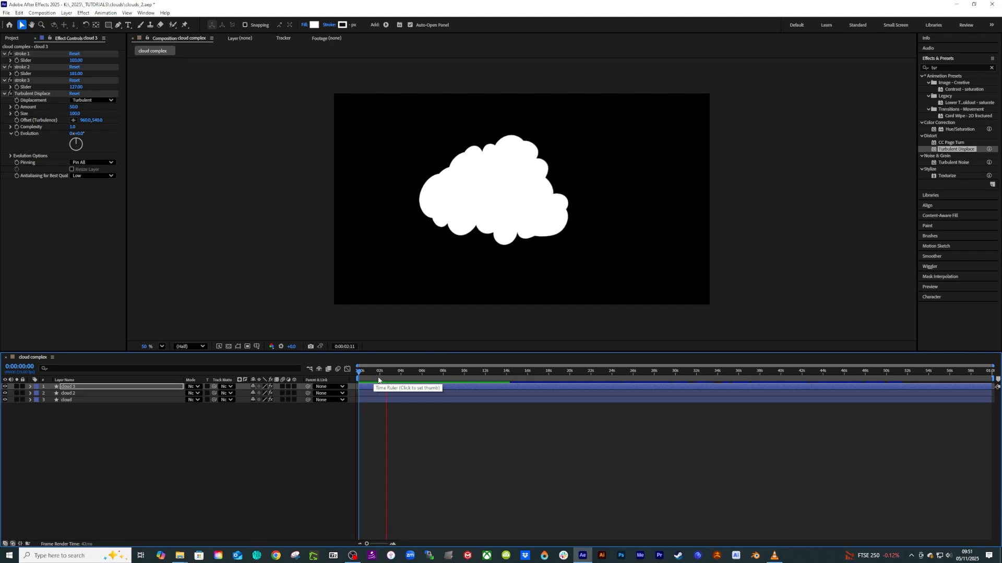
- Reverse the cloud 3 layer's Trim Paths Offset expression by making it negative, -time*50, and preview the combined cloud
{"action": "left_click", "coordinate": [378, 376]}
{"action": "key", "text": "Return"}
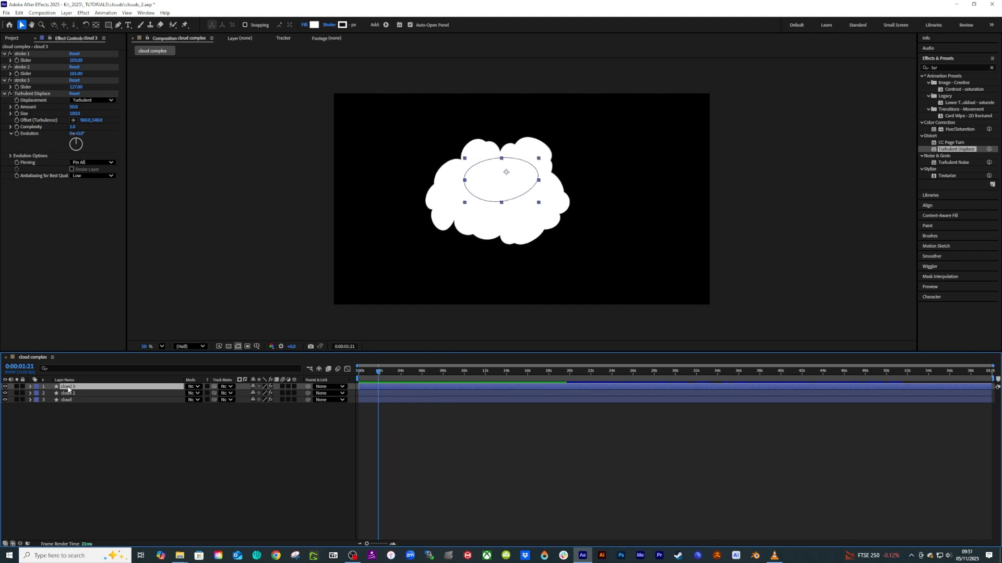
{"action": "key", "text": "u"}
{"action": "key", "text": "u"}
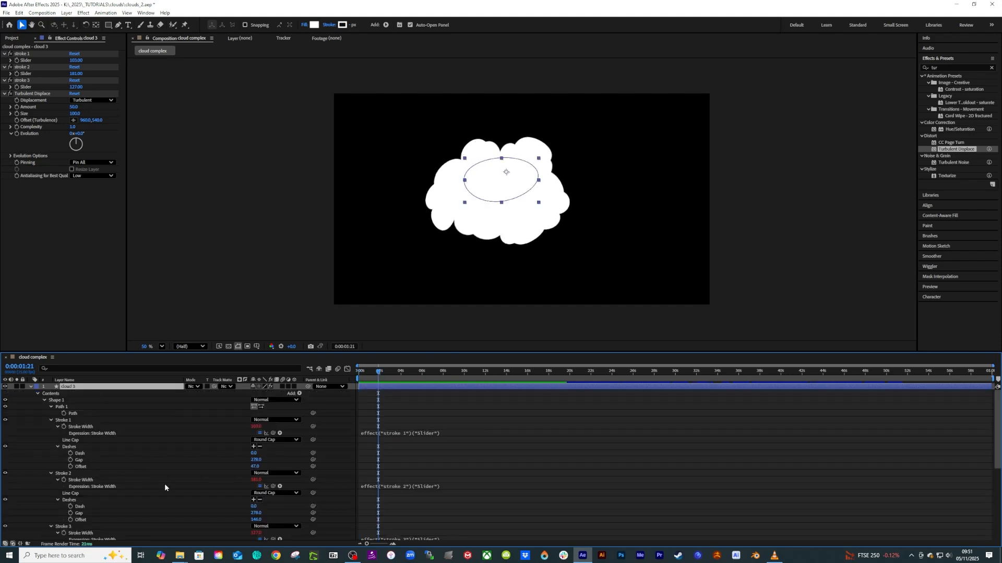
{"action": "scroll", "coordinate": [165, 487], "scroll_direction": "down", "scroll_amount": 5}
{"action": "left_click", "coordinate": [368, 489]}
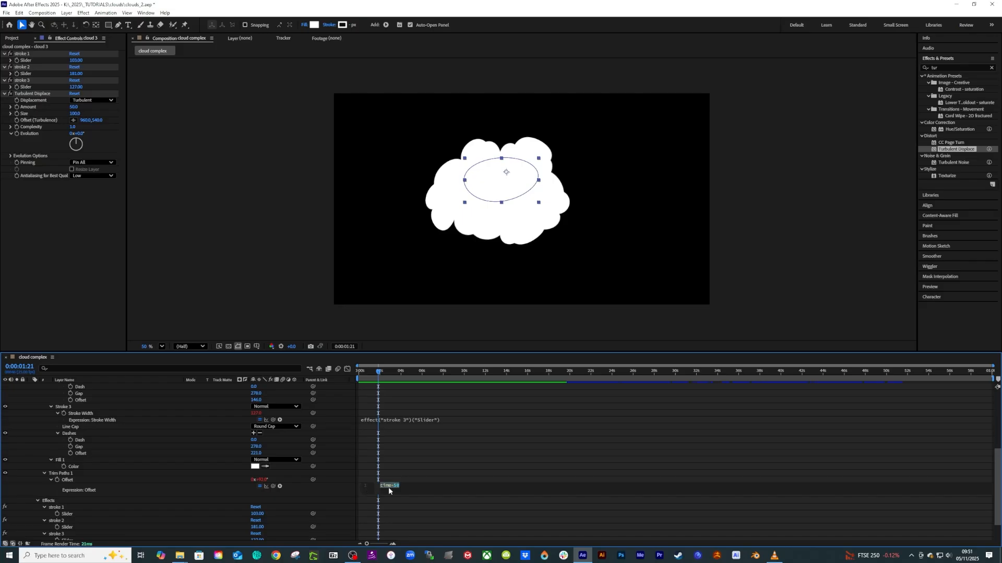
{"action": "left_click", "coordinate": [380, 486]}
{"action": "type", "text": "-"}
{"action": "mouse_move", "coordinate": [380, 373]}
{"action": "left_mouse_down"}
{"action": "mouse_move", "coordinate": [392, 373]}
{"action": "mouse_move", "coordinate": [379, 374]}
{"action": "left_mouse_up"}
{"action": "key", "text": "space"}
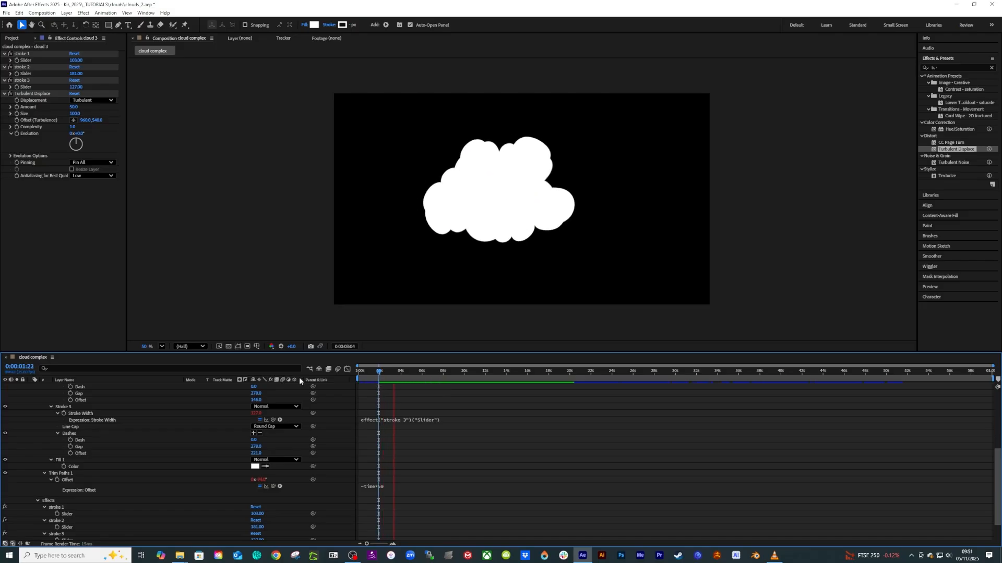
{"action": "scroll", "coordinate": [151, 421], "scroll_direction": "up", "scroll_amount": 5}
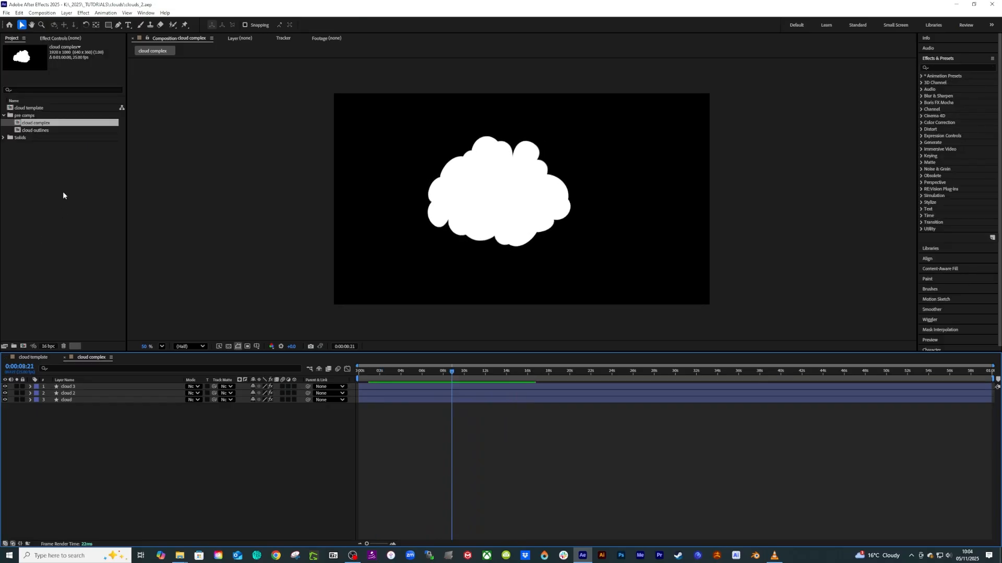
- Duplicate the cloud template composition and rename the copy plume
{"action": "left_click", "coordinate": [31, 109]}
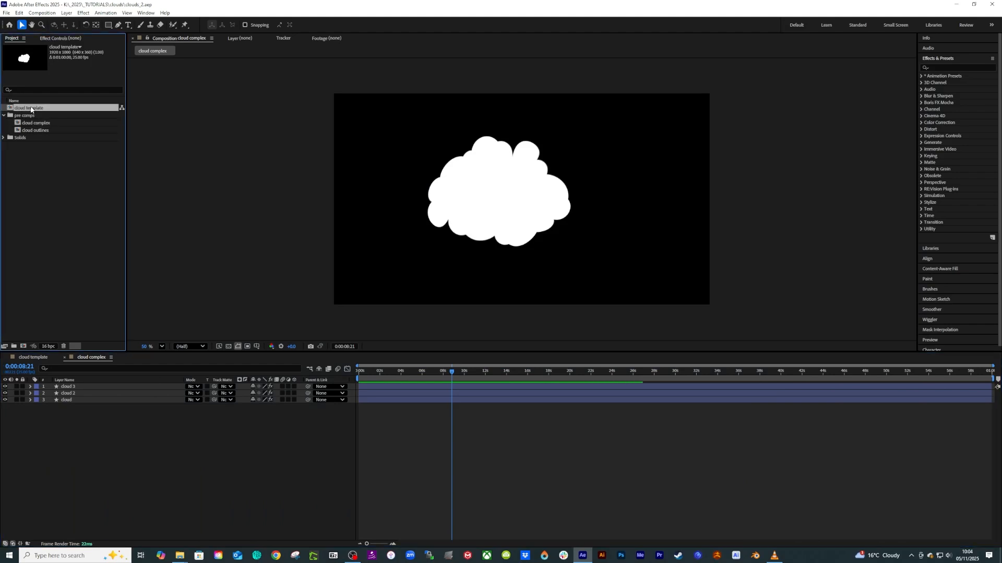
{"action": "key", "text": "ctrl+d"}
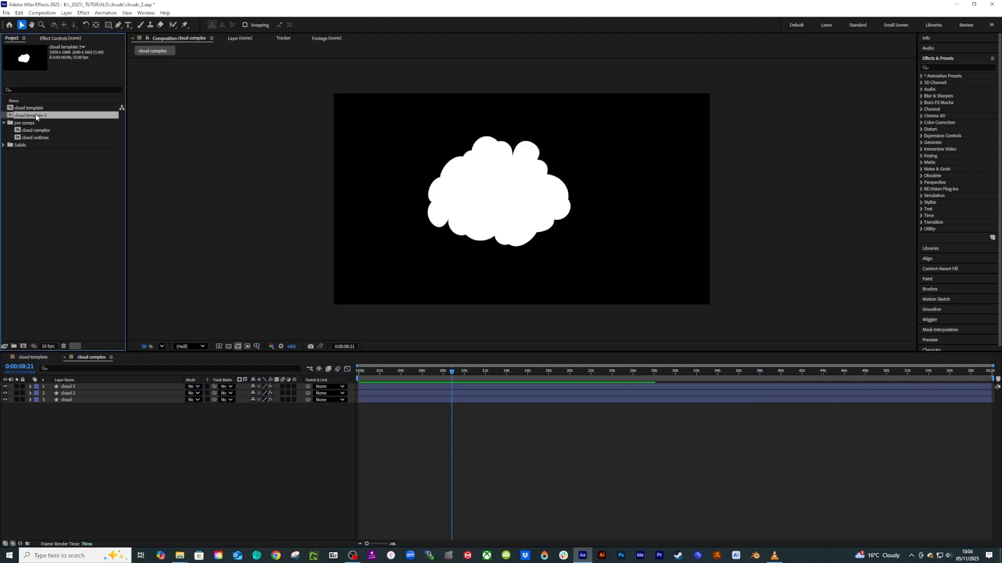
{"action": "key", "text": "Return"}
{"action": "type", "text": "pum"}
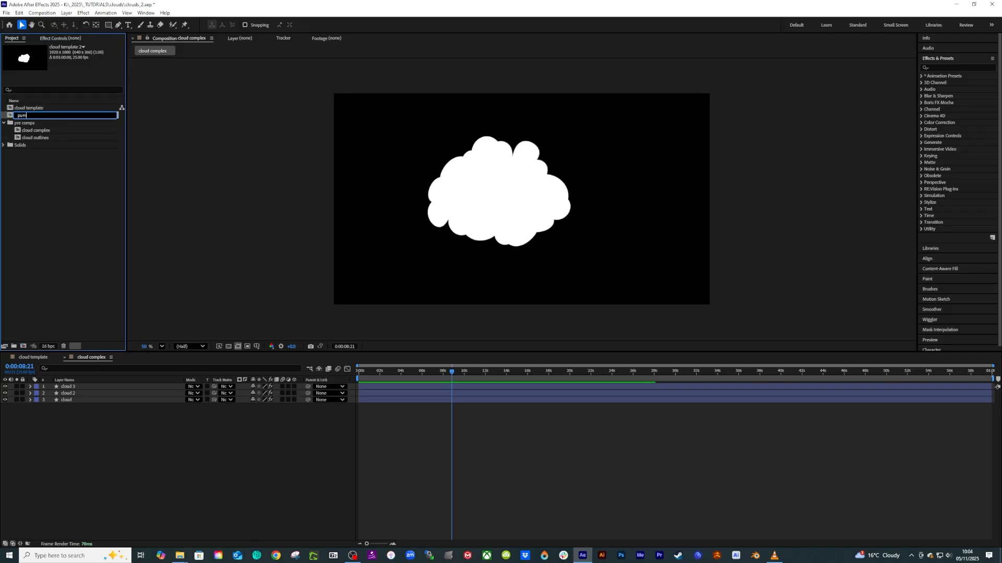
{"action": "type", "text": "ume"}
{"action": "key", "text": "Return"}
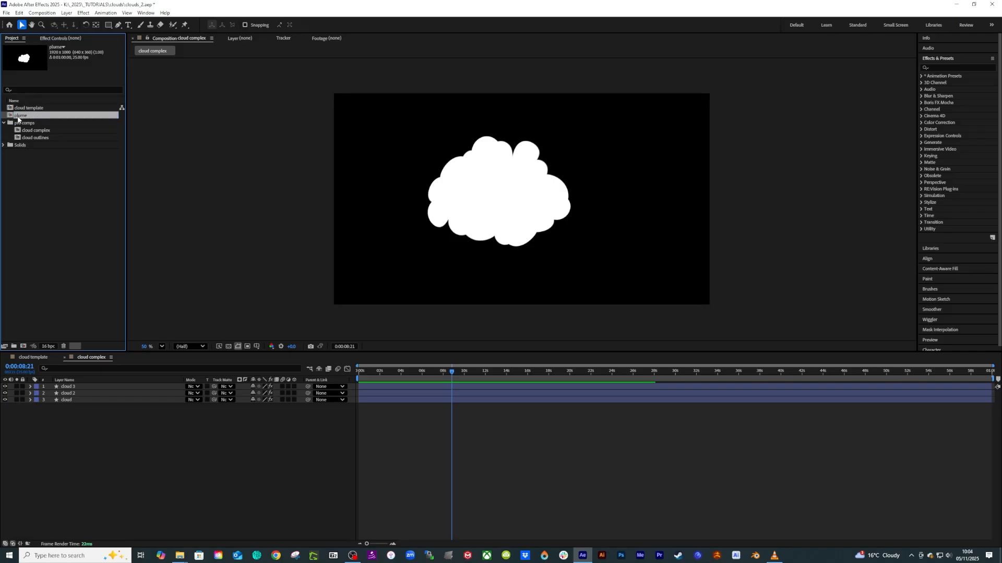
- Open the plume composition, close the cloud template timeline, and preview the cloud
{"action": "double_click", "coordinate": [18, 117]}
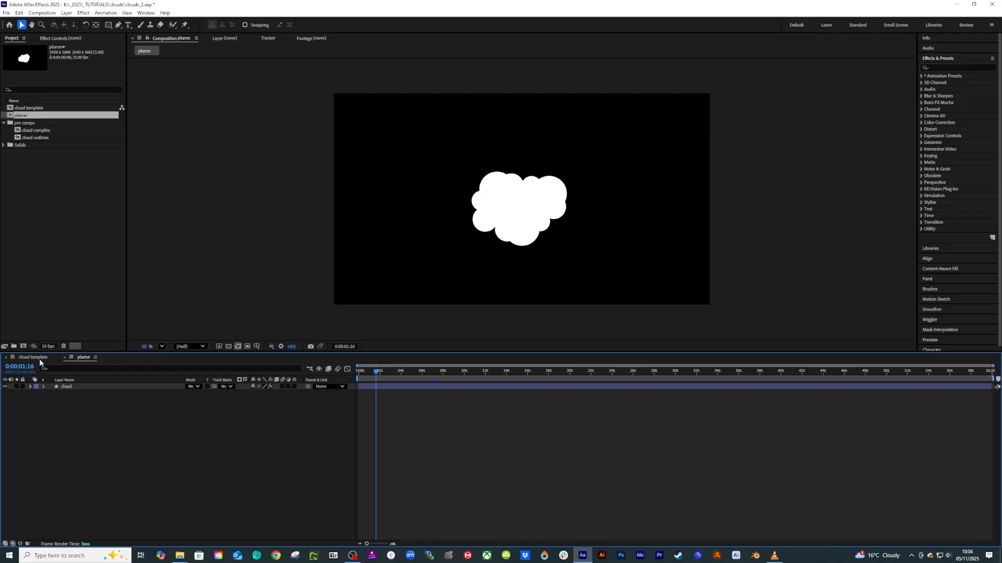
{"action": "left_click", "coordinate": [6, 358]}
{"action": "key", "text": "space"}
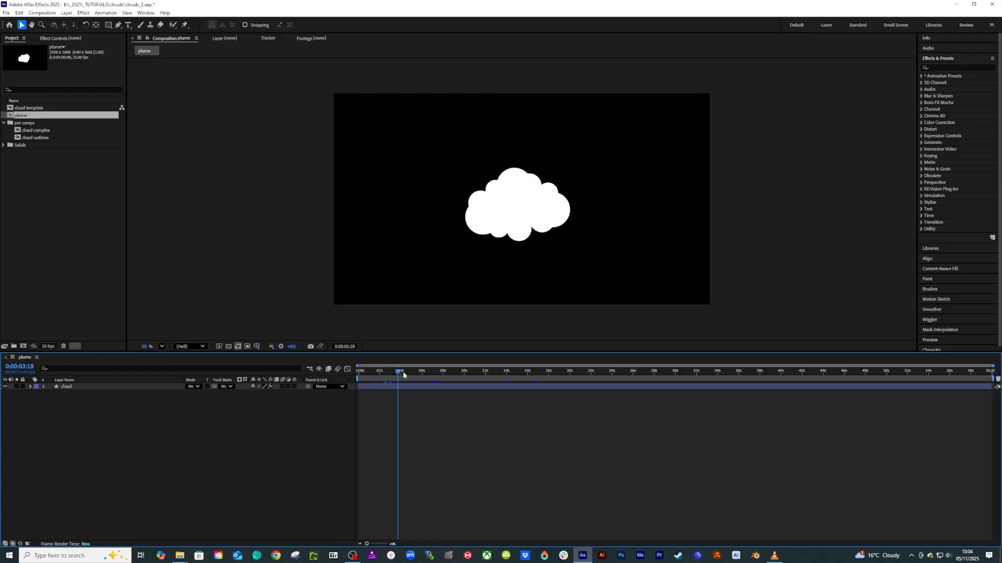
- Stretch the cloud layer's path into a tall wedge, with two upper points at the frame's top edge and the lower point below the frame
{"action": "left_click", "coordinate": [67, 387]}
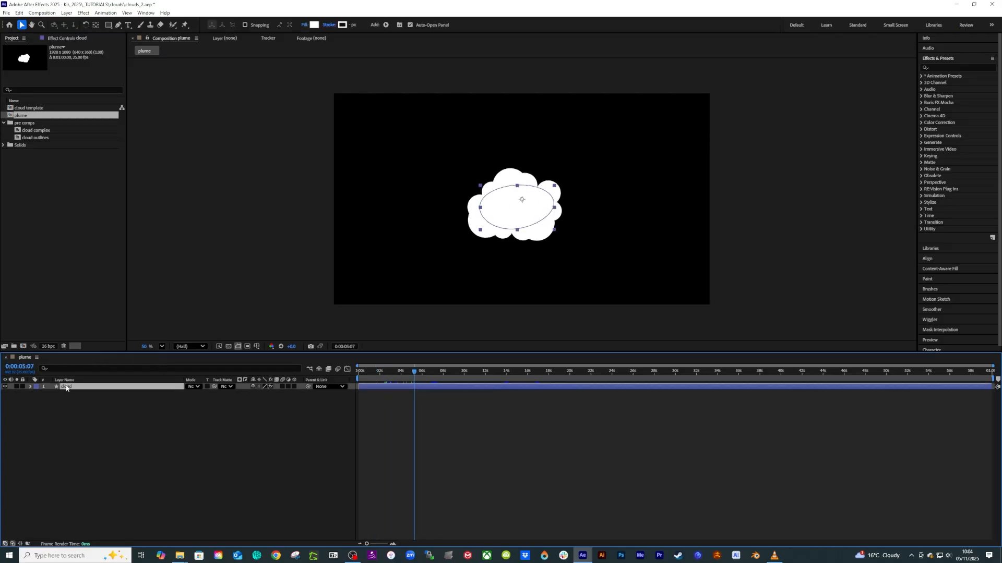
{"action": "key", "text": "u"}
{"action": "key", "text": "u"}
{"action": "left_click", "coordinate": [73, 414]}
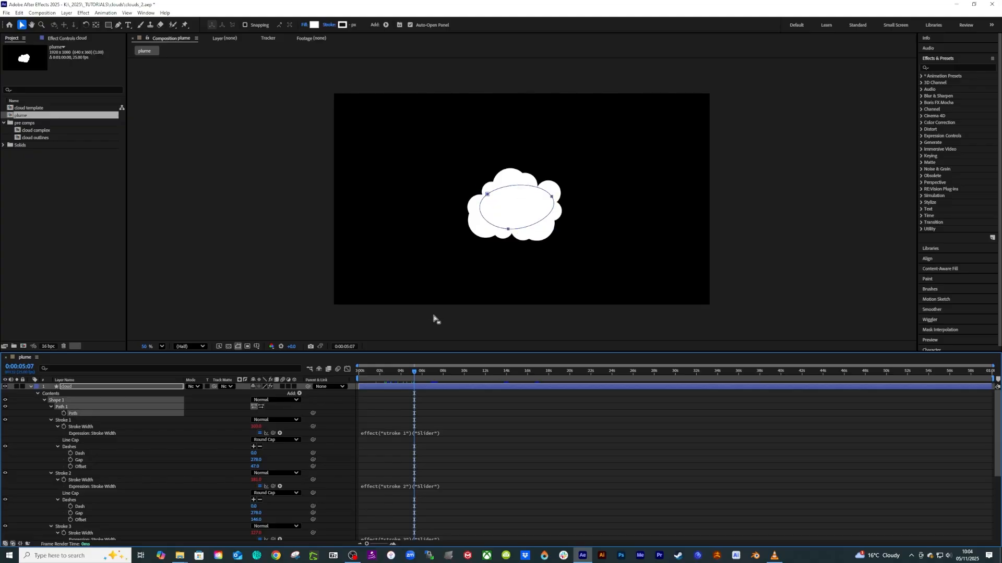
{"action": "left_click", "coordinate": [487, 194]}
{"action": "left_click_drag", "start_coordinate": [488, 194], "coordinate": [467, 90]}
{"action": "left_click_drag", "start_coordinate": [551, 197], "coordinate": [556, 93]}
{"action": "left_click_drag", "start_coordinate": [507, 231], "coordinate": [511, 325]}
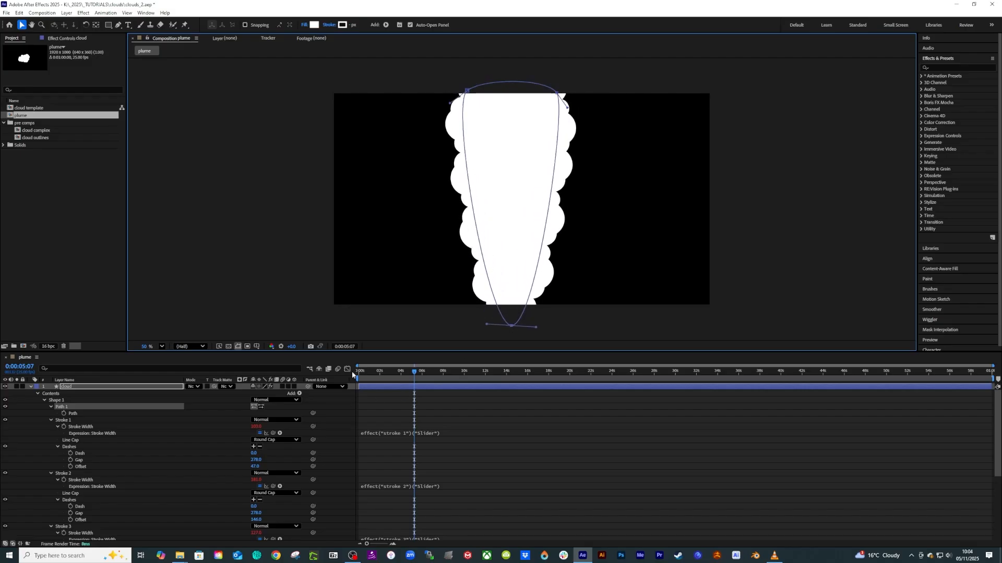
- Add a point halfway up each side of the plume path with the Pen tool, and return to the Selection tool
{"action": "left_click", "coordinate": [118, 25]}
{"action": "left_click", "coordinate": [472, 203]}
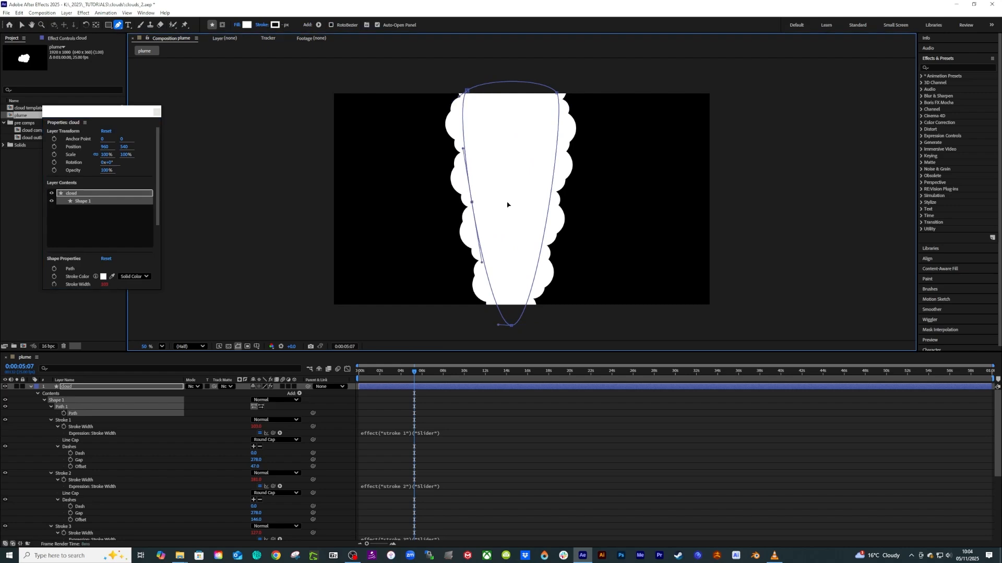
{"action": "left_click", "coordinate": [550, 202]}
{"action": "left_click", "coordinate": [157, 113]}
{"action": "left_click", "coordinate": [21, 25]}
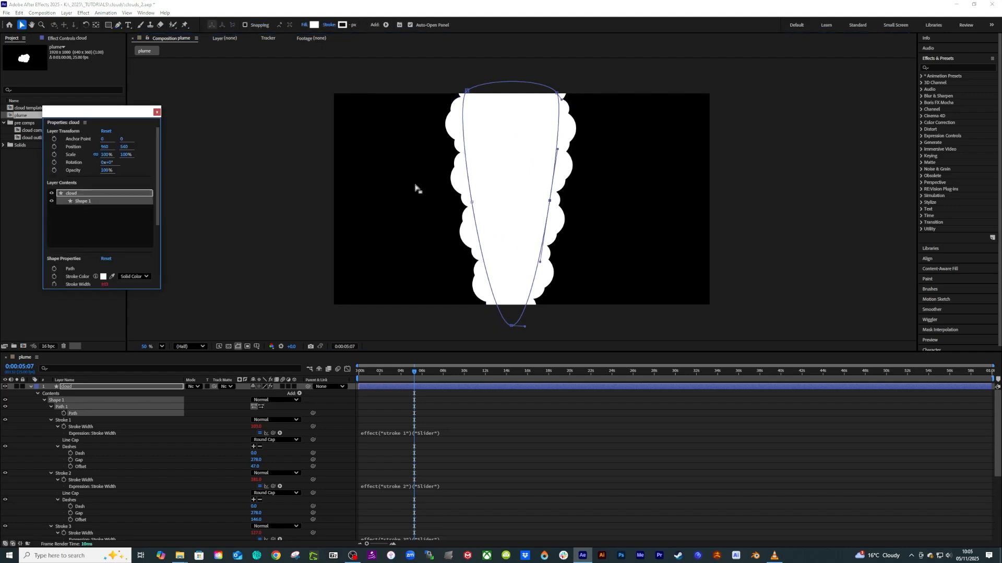
- Reshape the plume path by pulling the midpoints inward into a narrow stem and spreading the upper points outward above the frame
{"action": "left_click", "coordinate": [472, 203]}
{"action": "left_click_drag", "start_coordinate": [472, 202], "coordinate": [519, 201]}
{"action": "left_click_drag", "start_coordinate": [524, 328], "coordinate": [534, 327]}
{"action": "left_click_drag", "start_coordinate": [559, 95], "coordinate": [624, 86]}
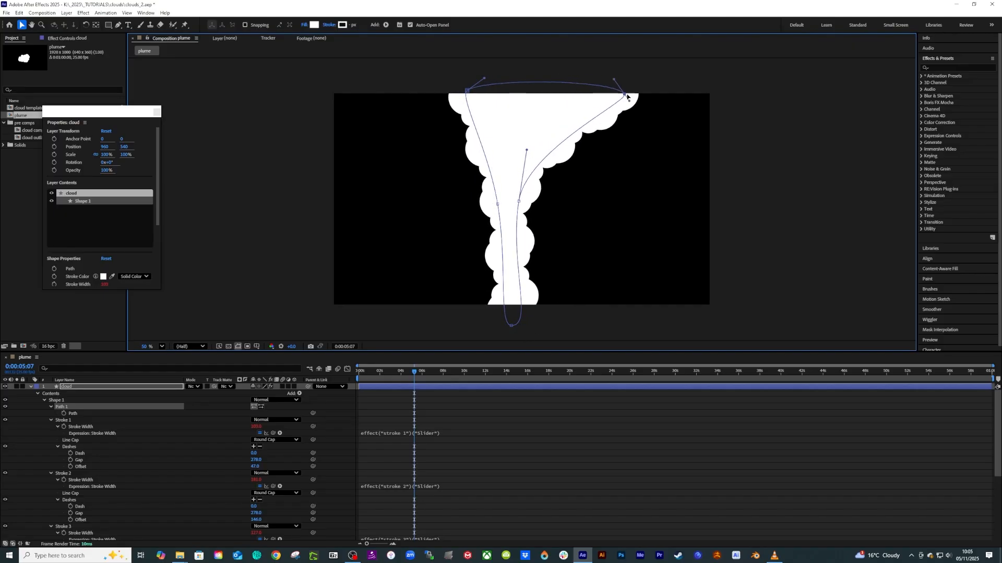
{"action": "left_click_drag", "start_coordinate": [467, 91], "coordinate": [451, 81]}
{"action": "left_click_drag", "start_coordinate": [625, 89], "coordinate": [640, 88]}
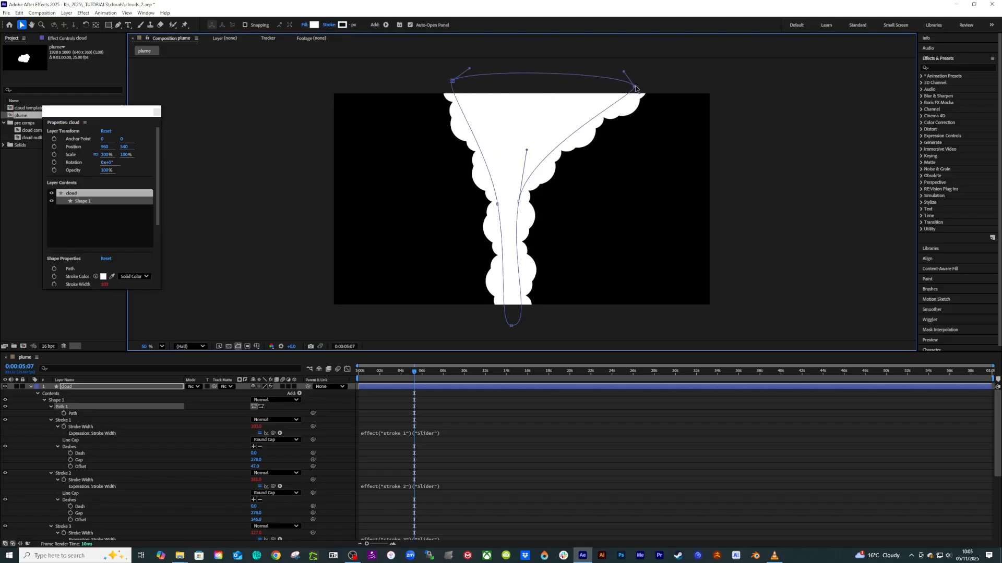
- Play back the plume animation from near the start of the timeline
{"action": "left_click", "coordinate": [368, 405]}
{"action": "left_click_drag", "start_coordinate": [380, 374], "coordinate": [363, 374]}
{"action": "key", "text": "space"}
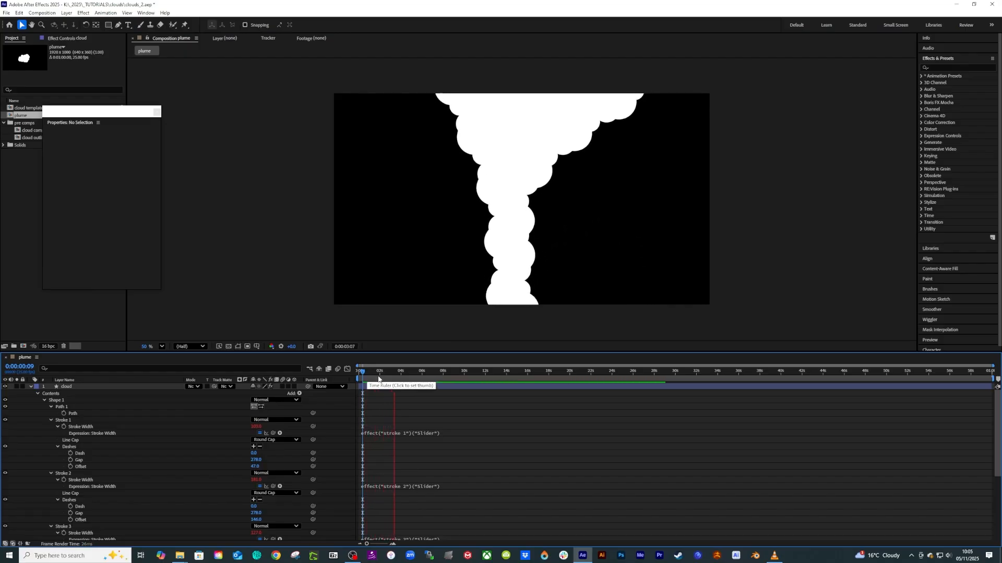
{"action": "left_click", "coordinate": [378, 374]}
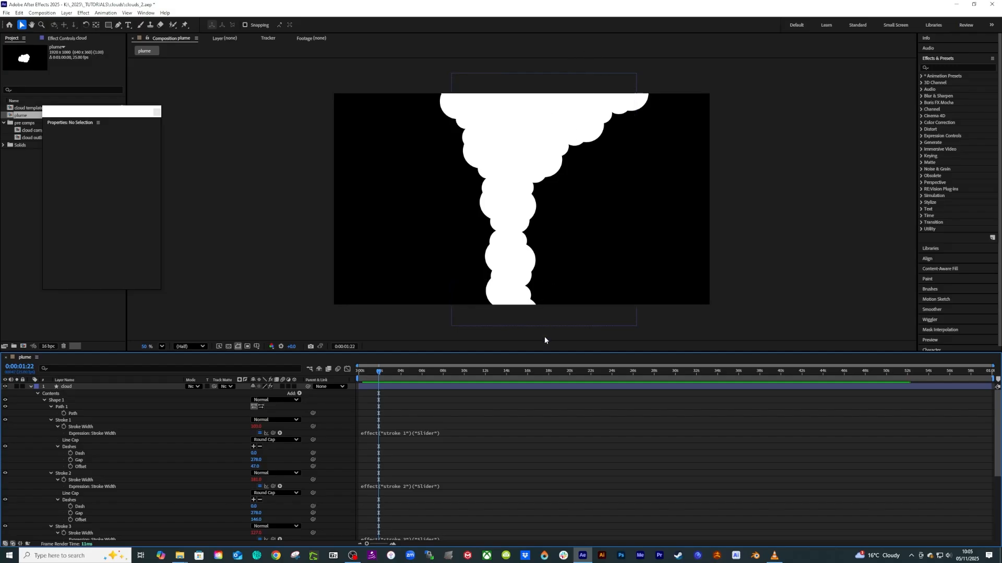
- Draw a rectangular mask on the cloud layer that keeps only the left half of the plume
{"action": "left_click", "coordinate": [33, 389]}
{"action": "left_click", "coordinate": [73, 387]}
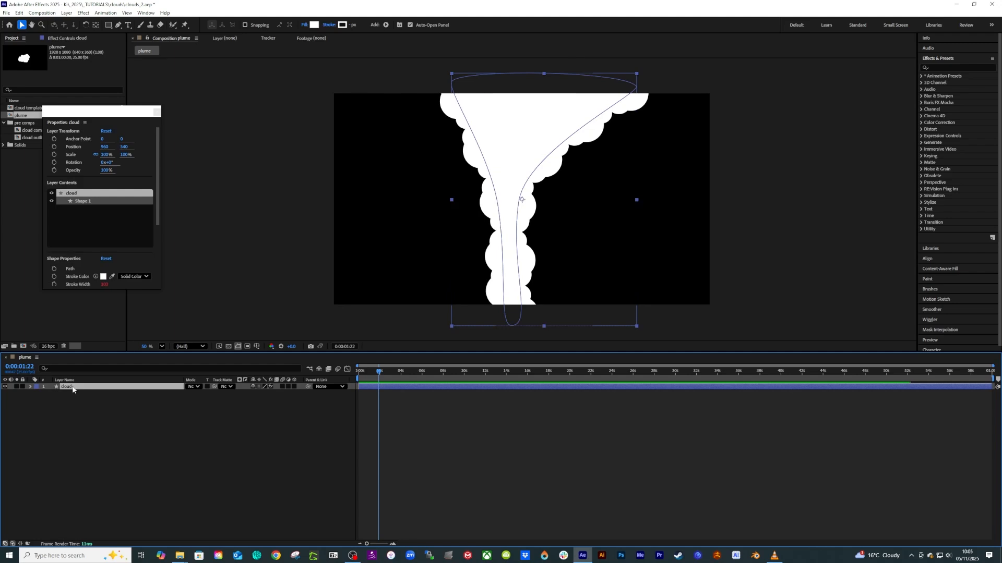
{"action": "key", "text": "ctrl+d"}
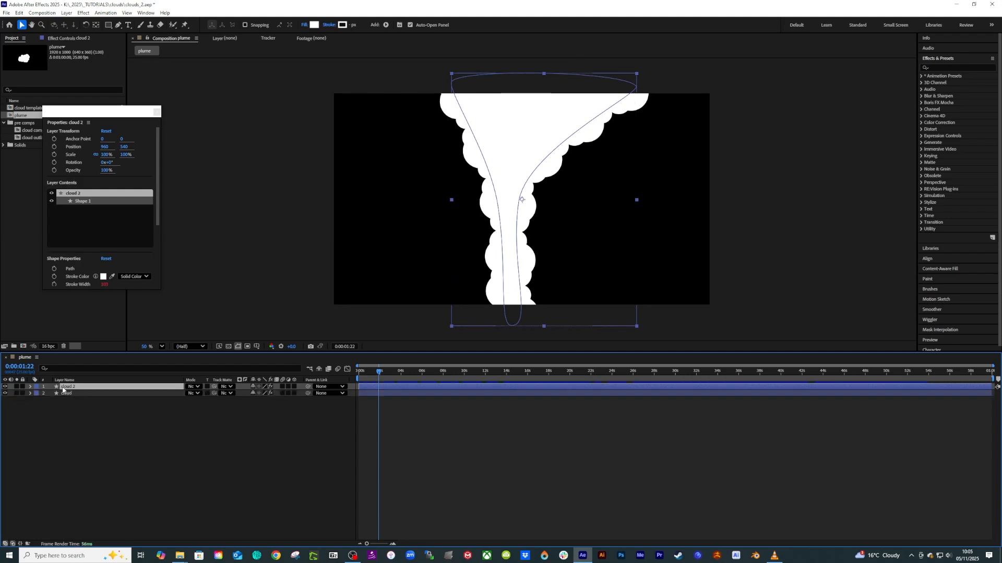
{"action": "key", "text": "ctrl+z"}
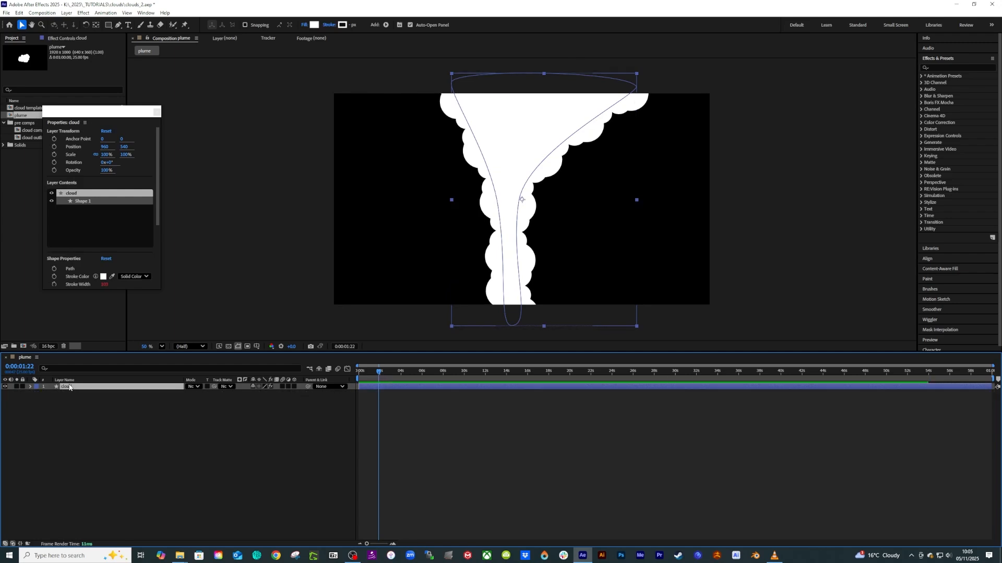
{"action": "left_click", "coordinate": [108, 25]}
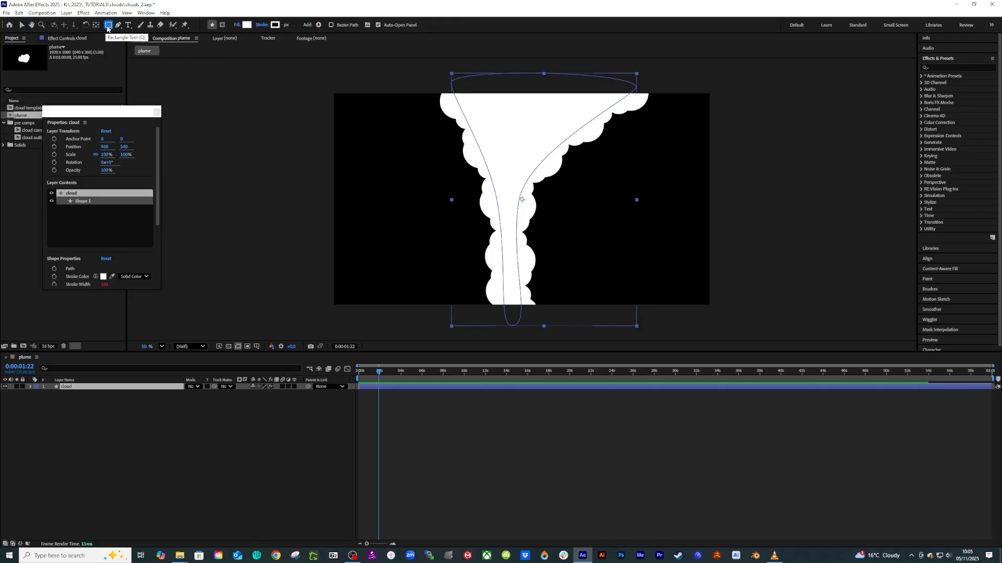
{"action": "left_click", "coordinate": [223, 26]}
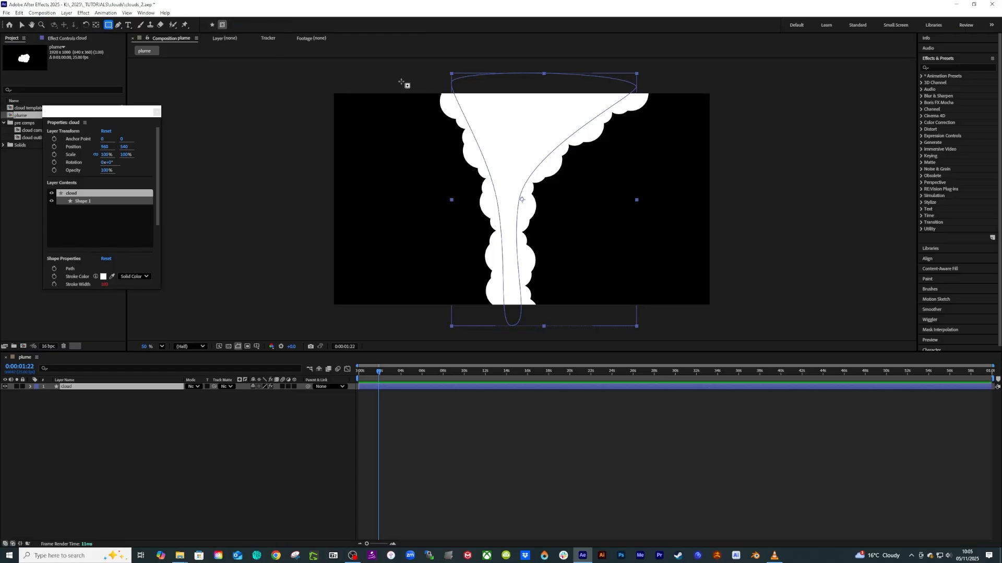
{"action": "left_click_drag", "start_coordinate": [397, 81], "coordinate": [512, 334]}
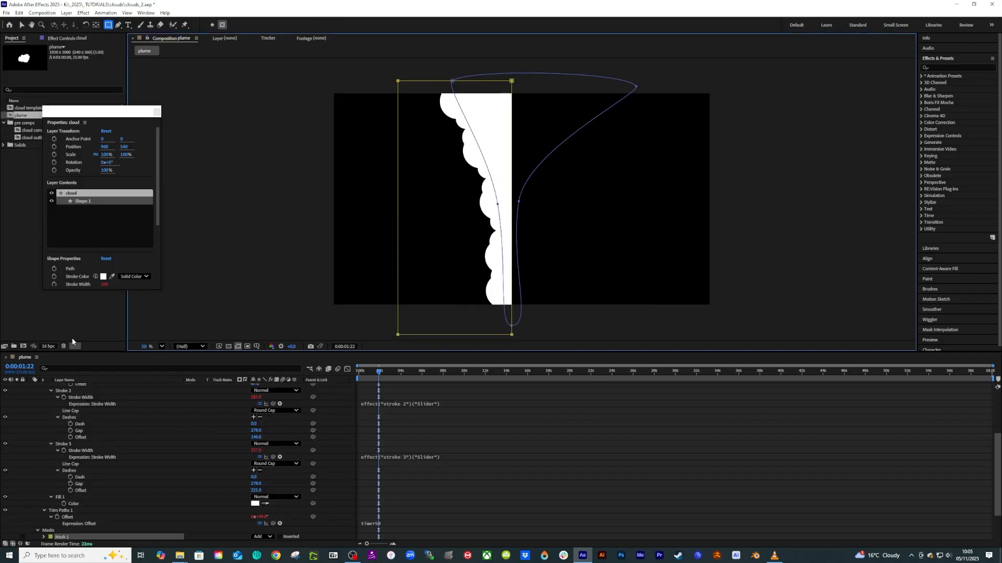
{"action": "scroll", "coordinate": [55, 402], "scroll_direction": "up", "scroll_amount": 4}
{"action": "left_click", "coordinate": [30, 387]}
- Duplicate the masked cloud layer and mirror the copy horizontally by setting its unlinked scale to -100, 100%
{"action": "left_click", "coordinate": [65, 387]}
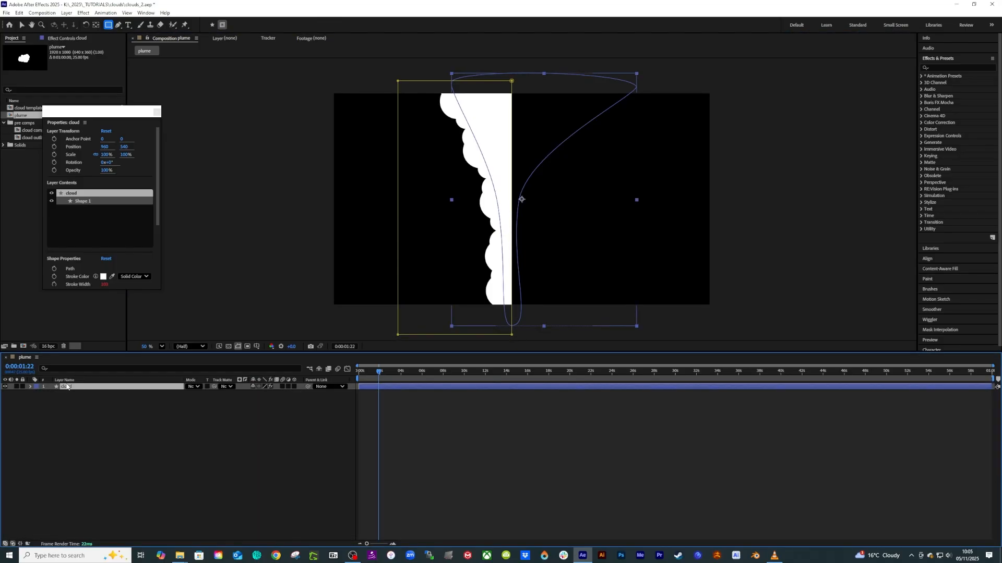
{"action": "key", "text": "ctrl+d"}
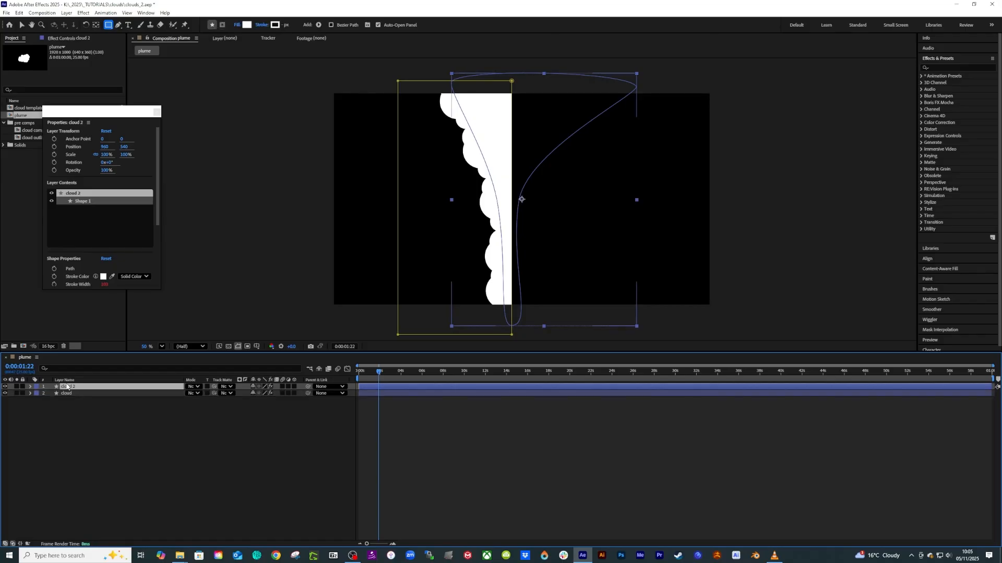
{"action": "key", "text": "s"}
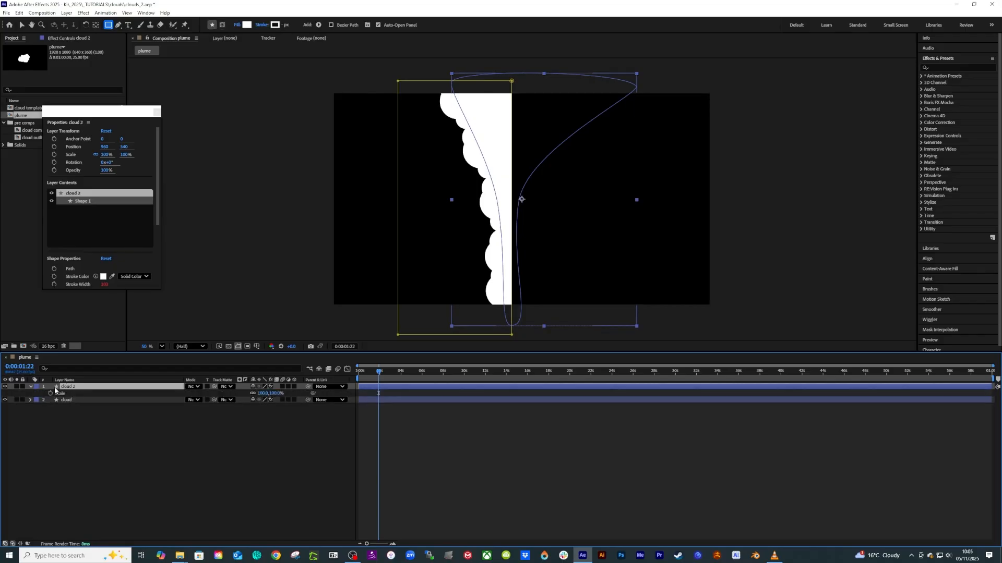
{"action": "left_click", "coordinate": [260, 393]}
{"action": "left_click", "coordinate": [300, 409]}
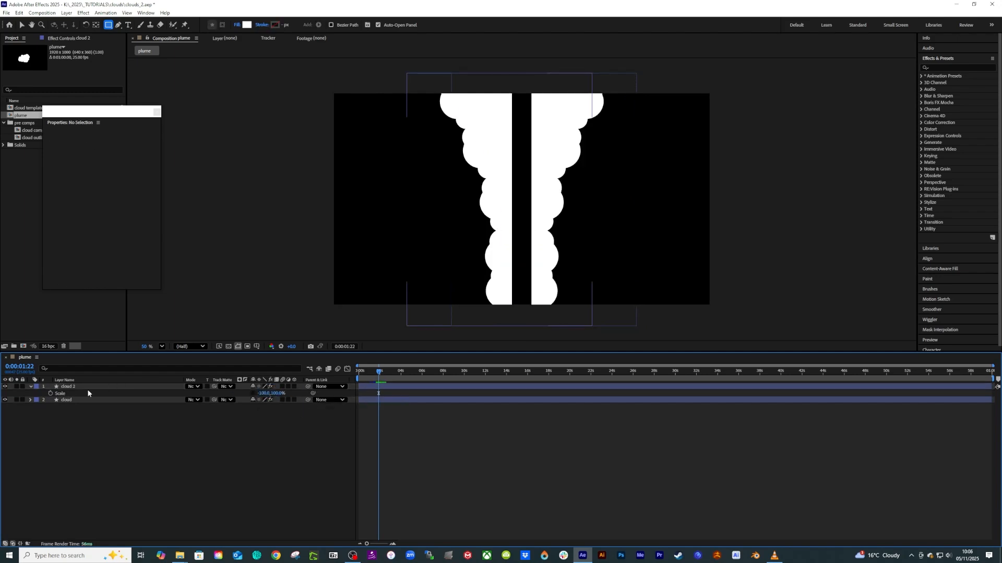
- Move the cloud 2 layer left to position 860, 540 so both plume halves meet, and preview the symmetrical plume
{"action": "left_click", "coordinate": [69, 388]}
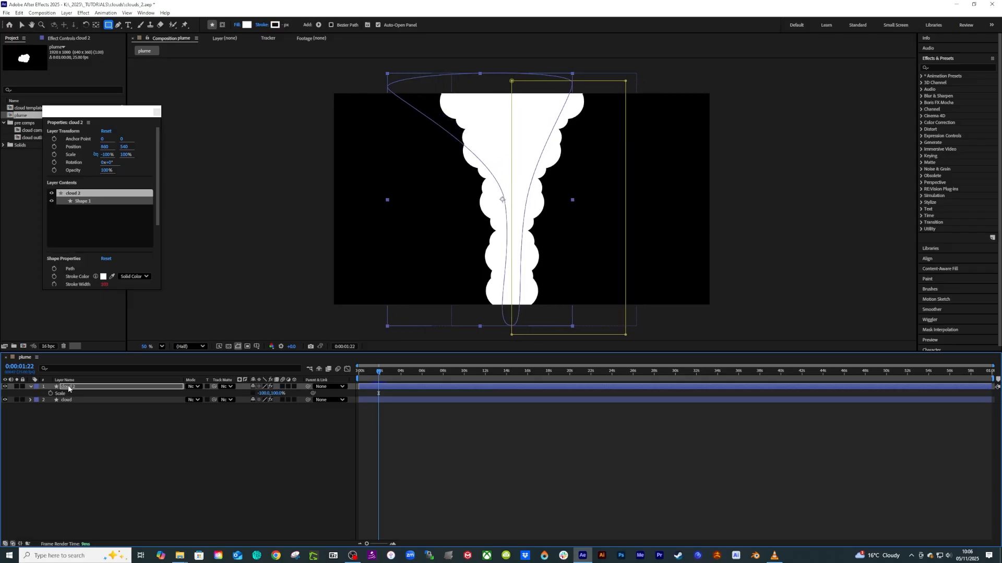
{"action": "left_click", "coordinate": [391, 438]}
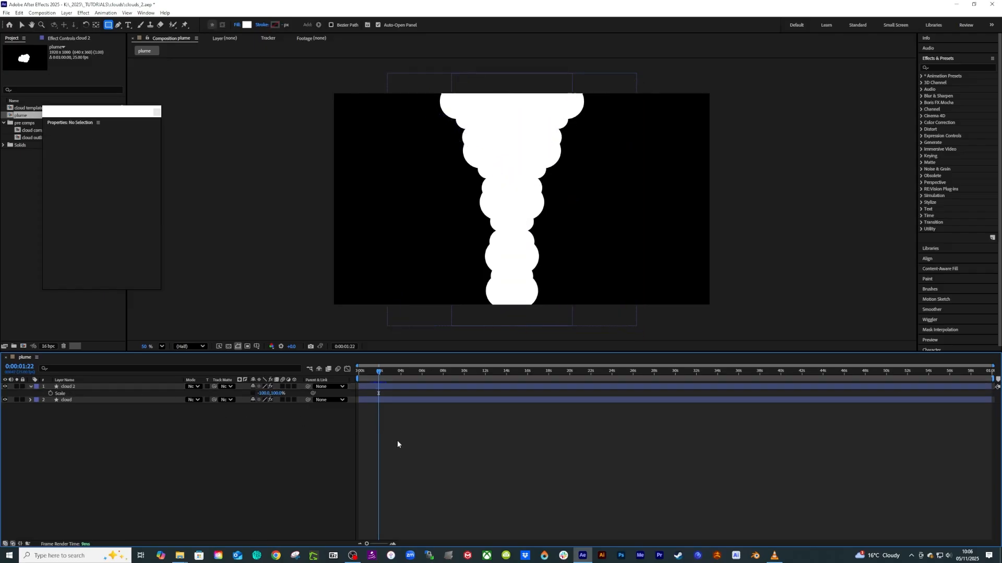
{"action": "left_click_drag", "start_coordinate": [379, 374], "coordinate": [414, 380]}
{"action": "key", "text": "space"}
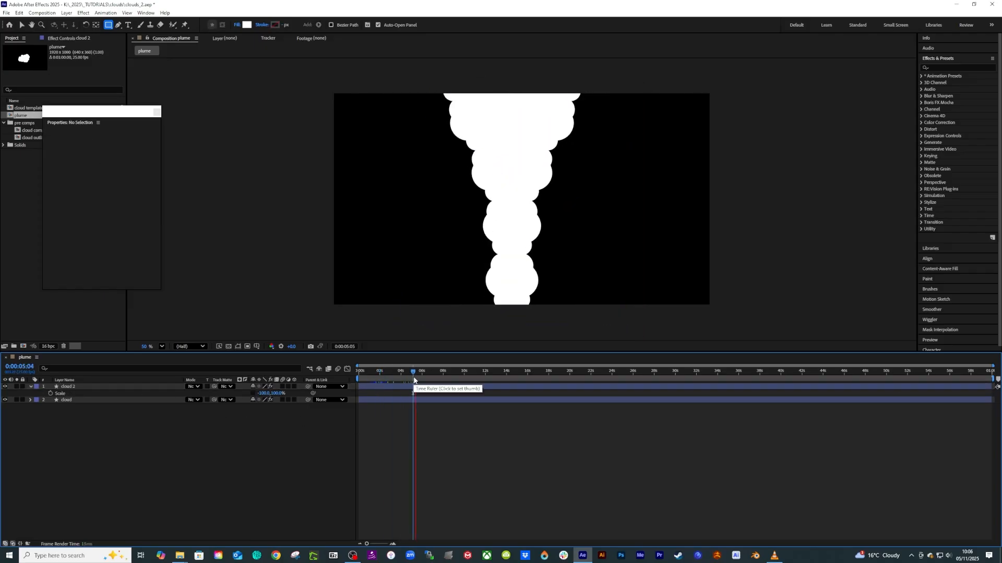
{"action": "left_click", "coordinate": [422, 377]}
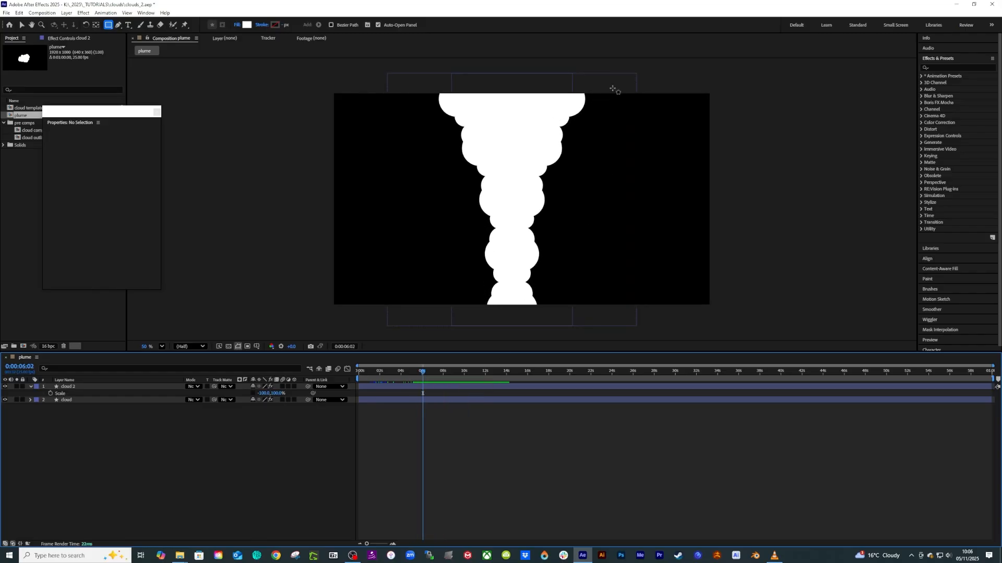
{"action": "left_click", "coordinate": [69, 387]}
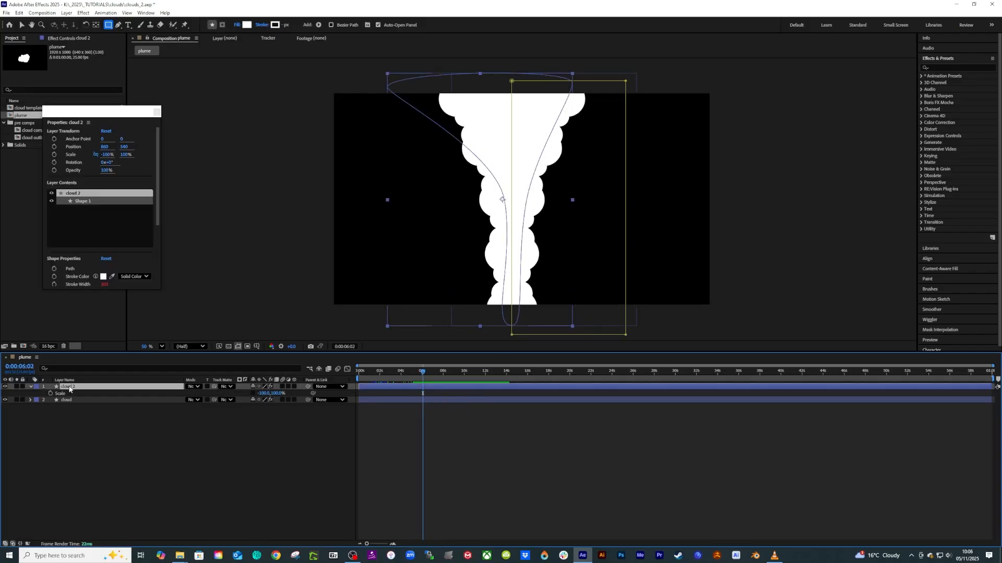
- Reshape the cloud 2 path by pulling its top-right point outward so that side of the plume flares wider
{"action": "left_click", "coordinate": [4, 387]}
{"action": "left_click", "coordinate": [3, 387]}
{"action": "key", "text": "u"}
{"action": "key", "text": "u"}
{"action": "left_click", "coordinate": [73, 413]}
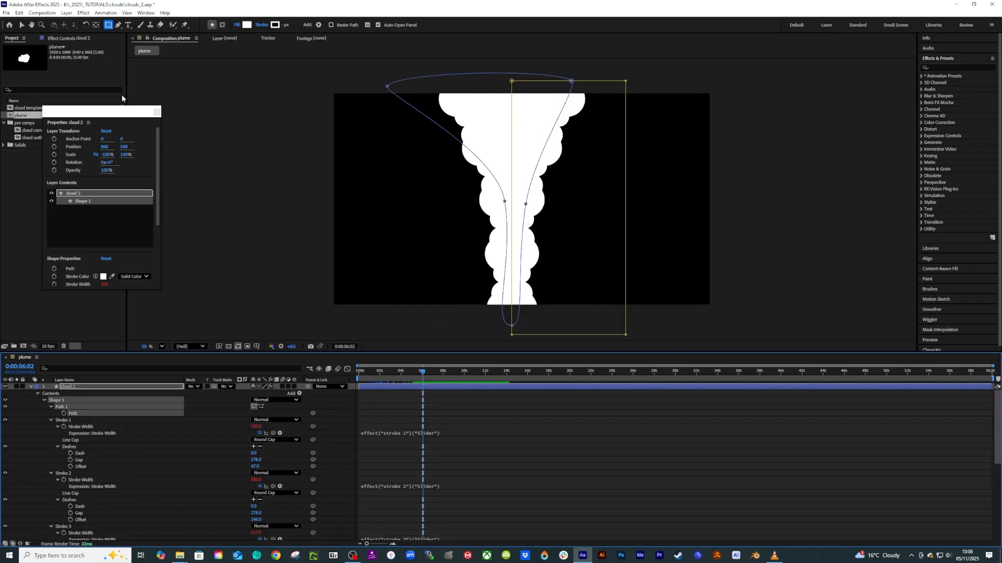
{"action": "left_click", "coordinate": [21, 24]}
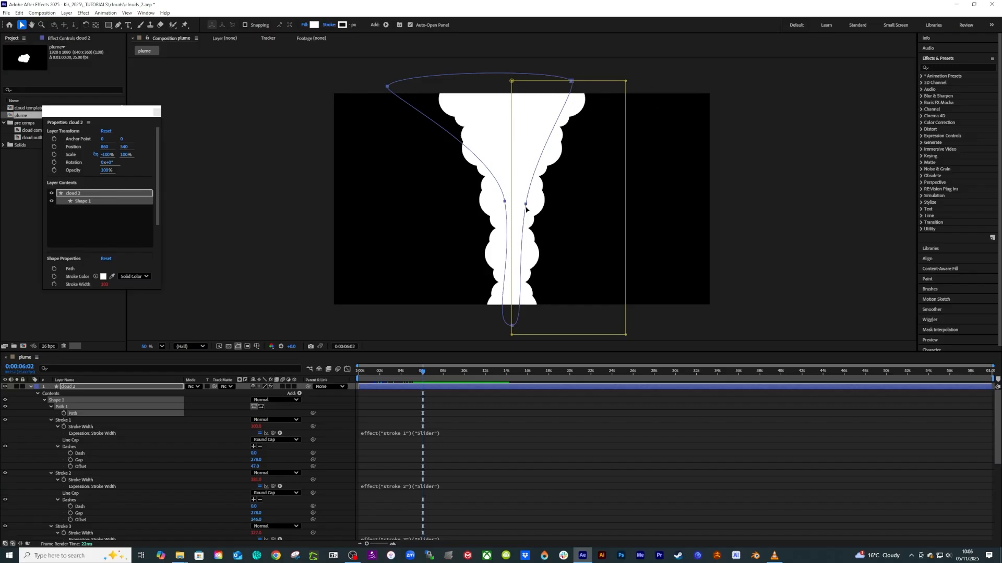
{"action": "left_click", "coordinate": [657, 205]}
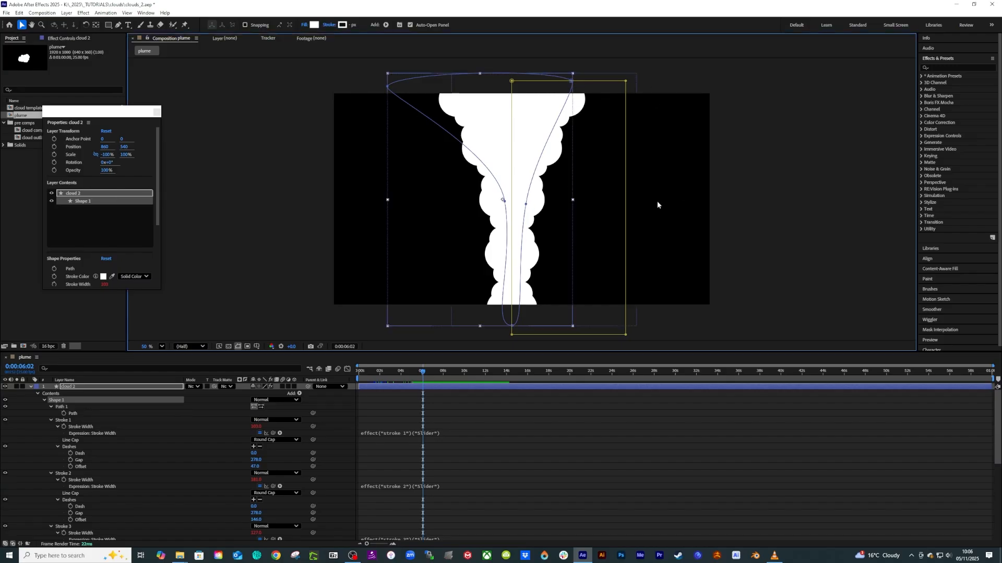
{"action": "left_click", "coordinate": [526, 206]}
{"action": "left_click_drag", "start_coordinate": [573, 82], "coordinate": [673, 74]}
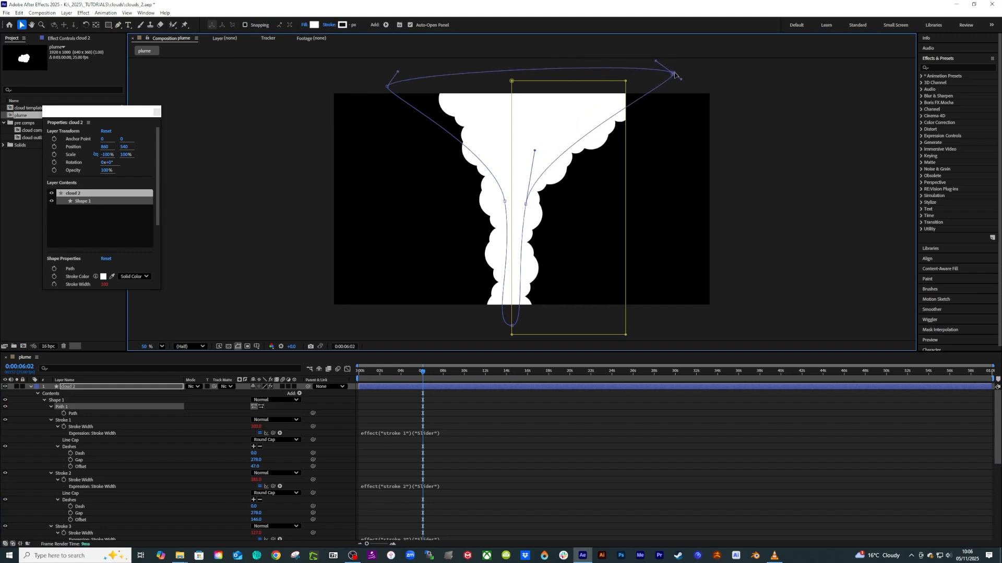
- Extend Mask 1 on cloud 2 by moving its two outer corner points beyond the composition's right edge
{"action": "left_click", "coordinate": [66, 387]}
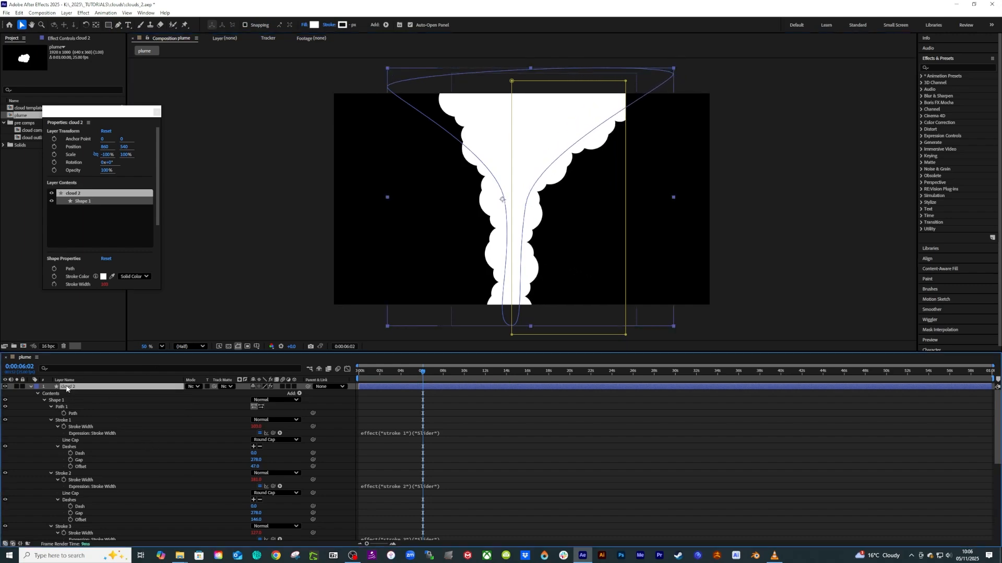
{"action": "key", "text": "u"}
{"action": "key", "text": "u"}
{"action": "key", "text": "u"}
{"action": "scroll", "coordinate": [101, 500], "scroll_direction": "down", "scroll_amount": 1}
{"action": "left_click", "coordinate": [66, 483]}
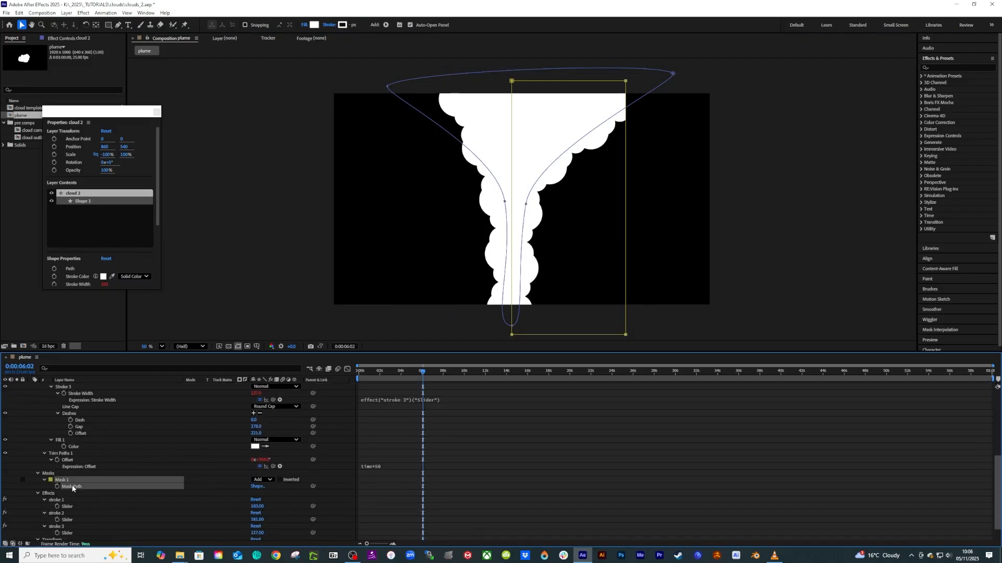
{"action": "left_click", "coordinate": [631, 82]}
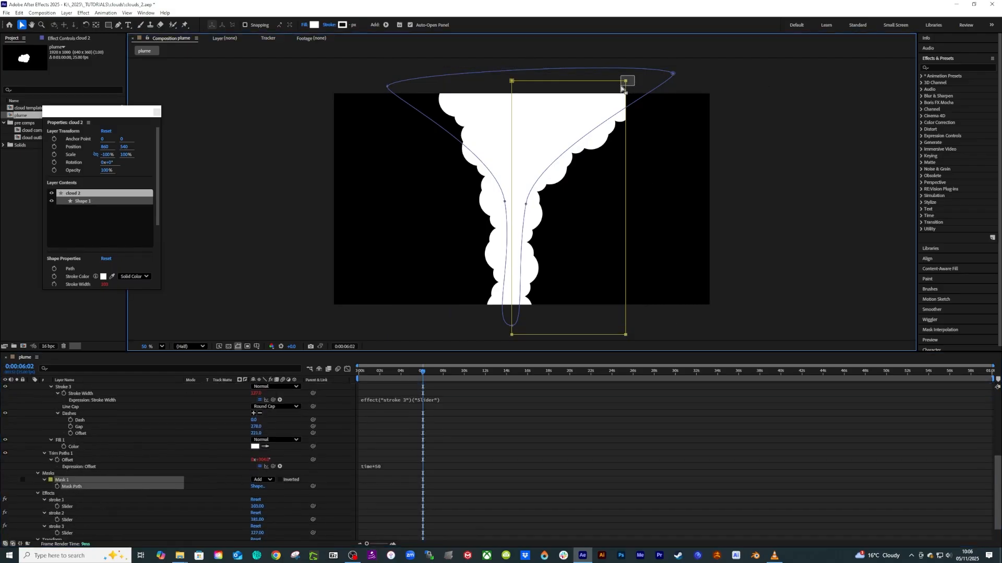
{"action": "left_click_drag", "start_coordinate": [631, 82], "coordinate": [723, 77]}
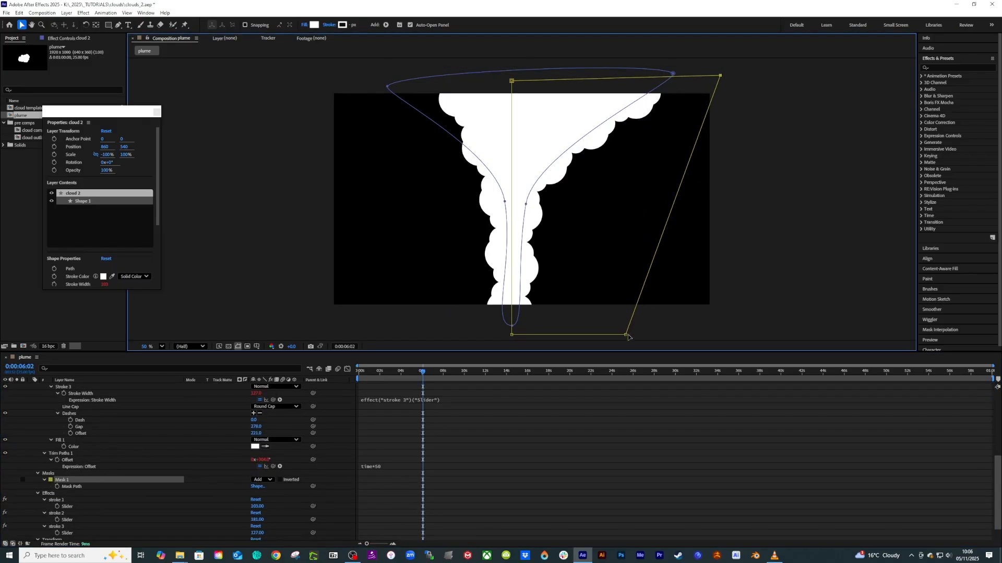
{"action": "left_click_drag", "start_coordinate": [625, 336], "coordinate": [728, 331]}
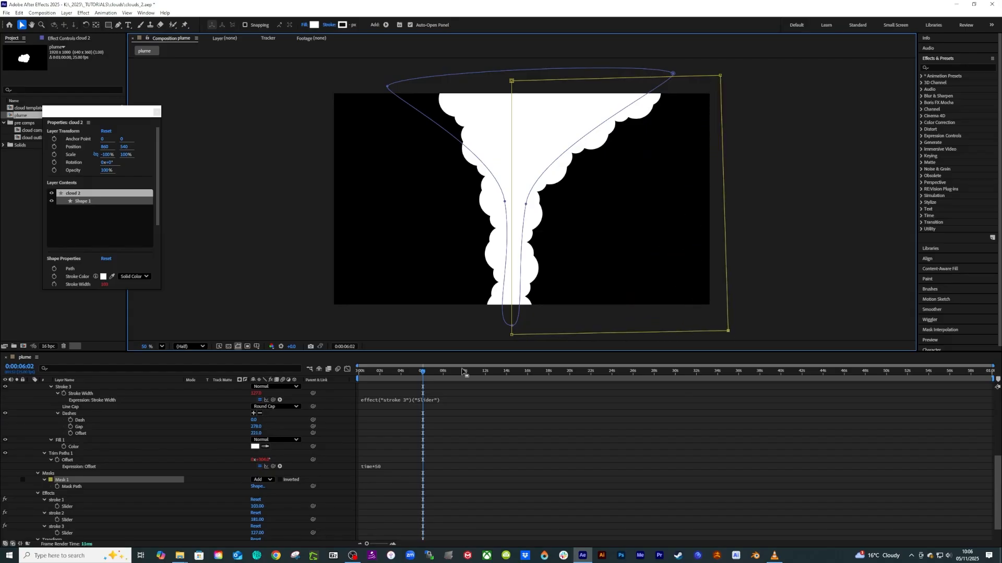
- Collapse the cloud 2 properties and play the reshaped plume animation from the start of the timeline
{"action": "left_click", "coordinate": [365, 433]}
{"action": "scroll", "coordinate": [92, 438], "scroll_direction": "up", "scroll_amount": 10}
{"action": "left_click", "coordinate": [30, 387]}
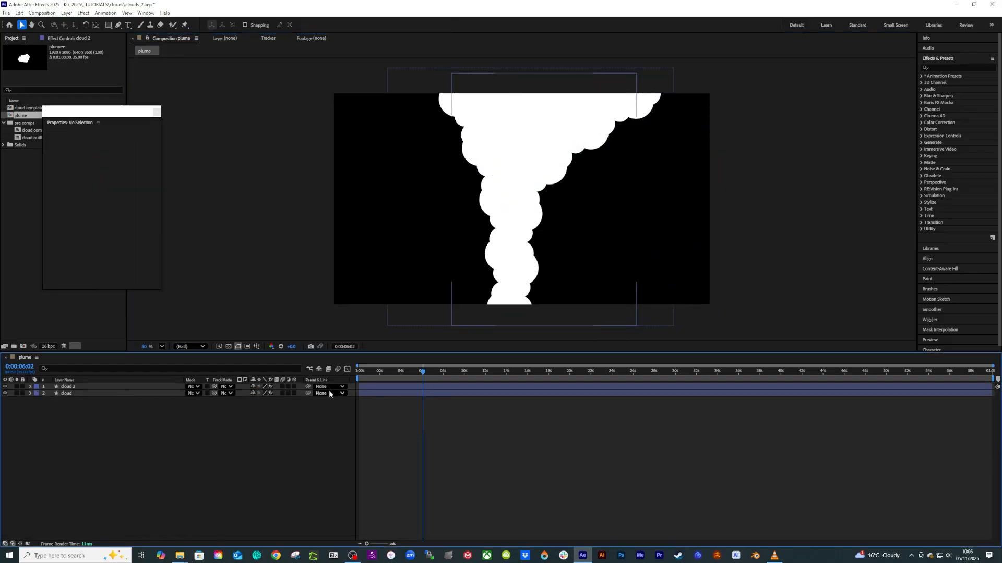
{"action": "left_click", "coordinate": [358, 372]}
{"action": "key", "text": "space"}
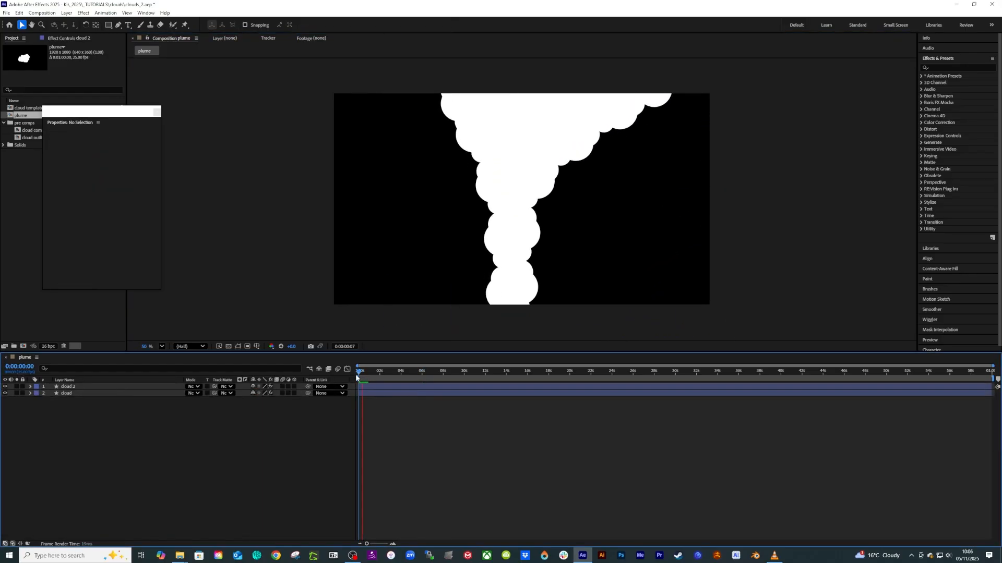
{"action": "key", "text": "space"}
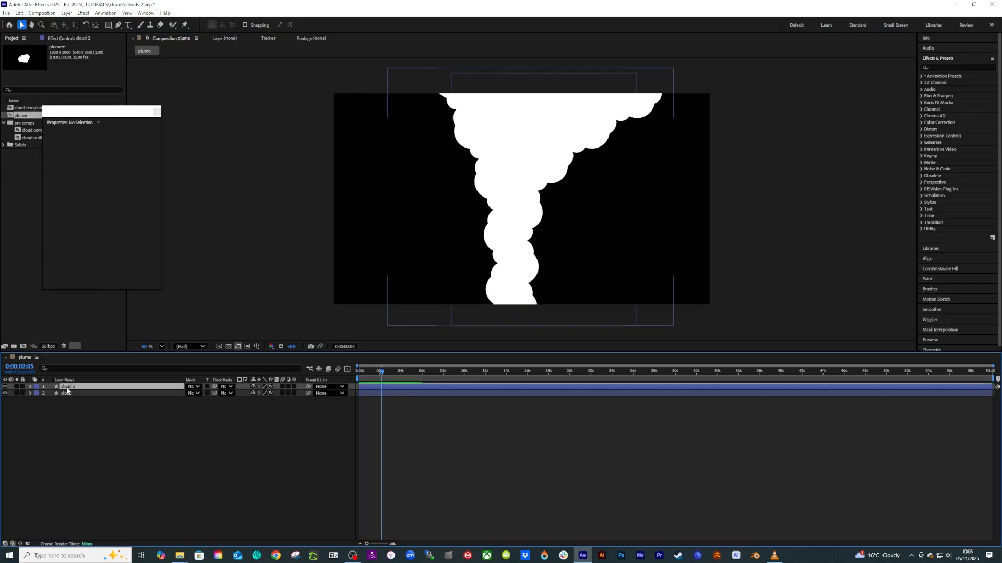
- Reveal the expressions on both cloud layers and change cloud 2's Trim Paths offset expression to -time*50
{"action": "left_click", "coordinate": [66, 387]}
{"action": "left_click", "coordinate": [67, 394], "text": "shift"}
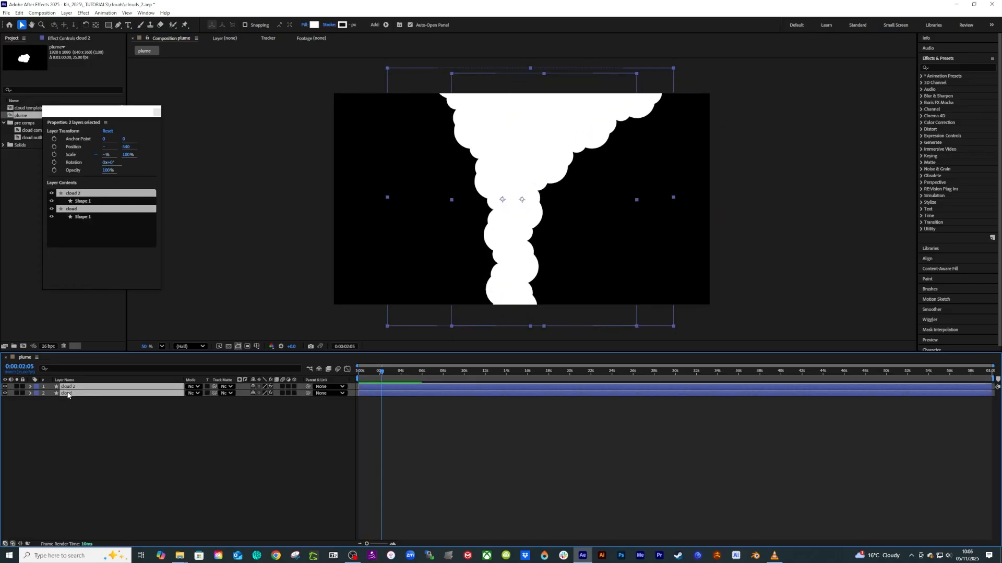
{"action": "left_click", "coordinate": [76, 407]}
{"action": "left_click", "coordinate": [68, 394]}
{"action": "left_click", "coordinate": [68, 387], "text": "shift"}
{"action": "key", "text": "e"}
{"action": "key", "text": "e"}
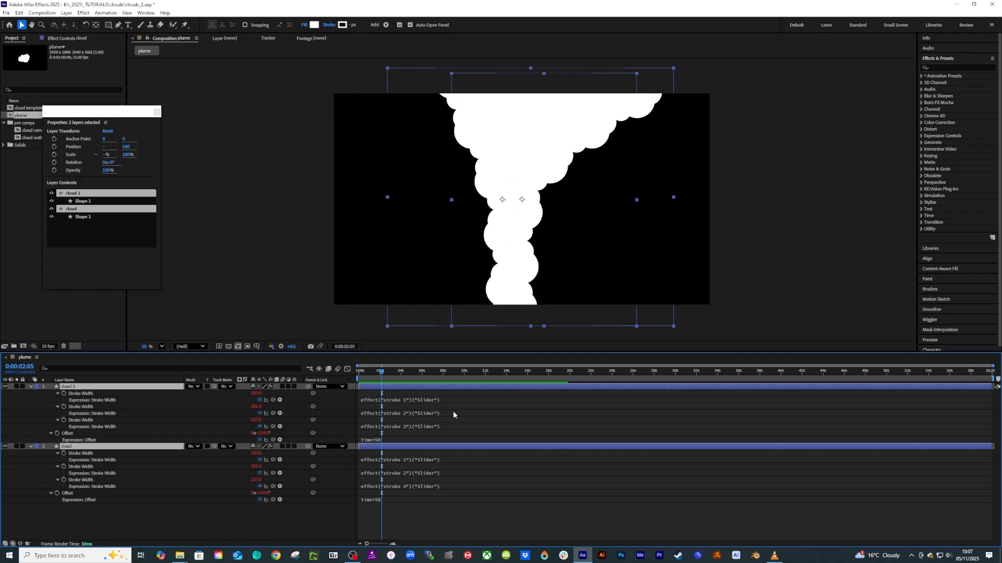
{"action": "left_click", "coordinate": [453, 411]}
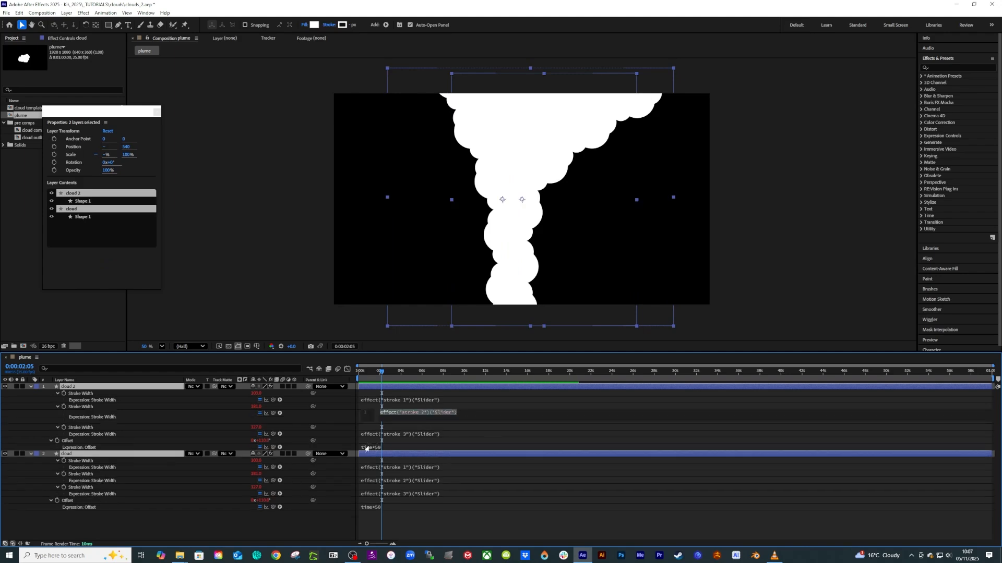
{"action": "left_click", "coordinate": [366, 448]}
{"action": "left_click", "coordinate": [380, 447]}
{"action": "type", "text": "-"}
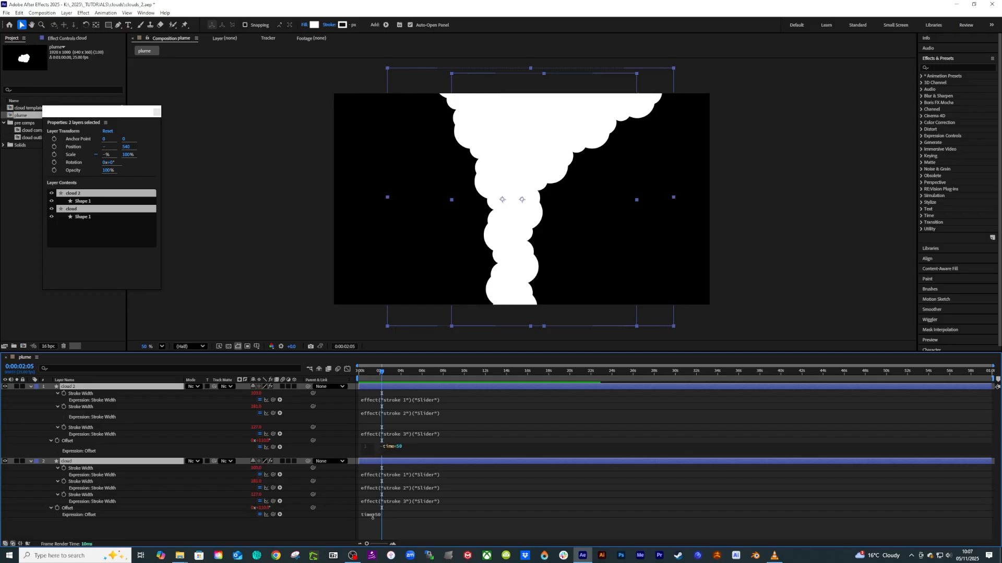
- Change the original cloud layer's Trim Paths offset expression to -time*50
{"action": "left_click", "coordinate": [372, 517]}
{"action": "left_click", "coordinate": [367, 517]}
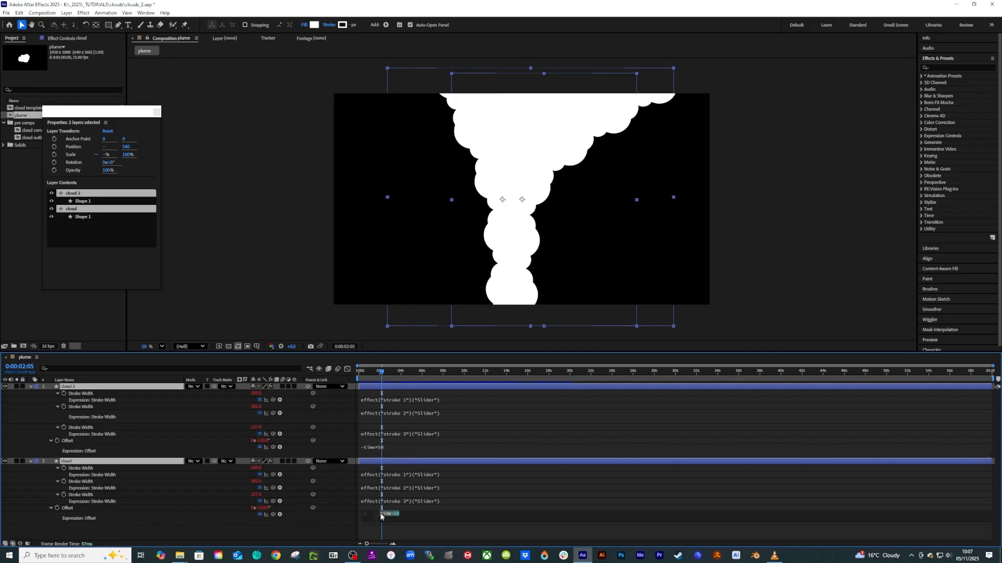
{"action": "left_click", "coordinate": [381, 516]}
{"action": "type", "text": "-"}
{"action": "left_click", "coordinate": [401, 375]}
{"action": "left_click", "coordinate": [368, 394]}
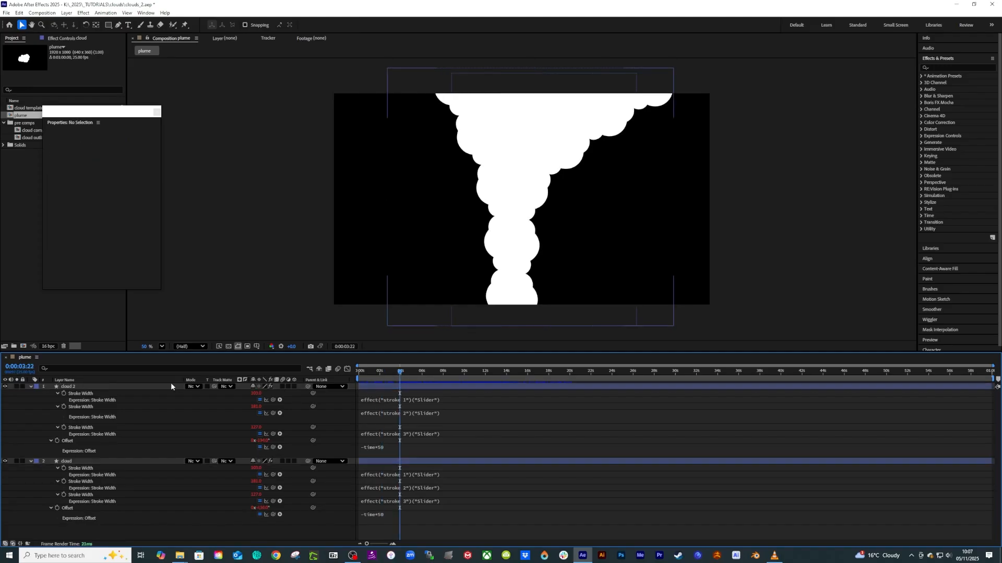
- Collapse the properties of both cloud layers and play back the plume with its reversed motion
{"action": "left_click", "coordinate": [74, 387]}
{"action": "left_click", "coordinate": [72, 463], "text": "shift"}
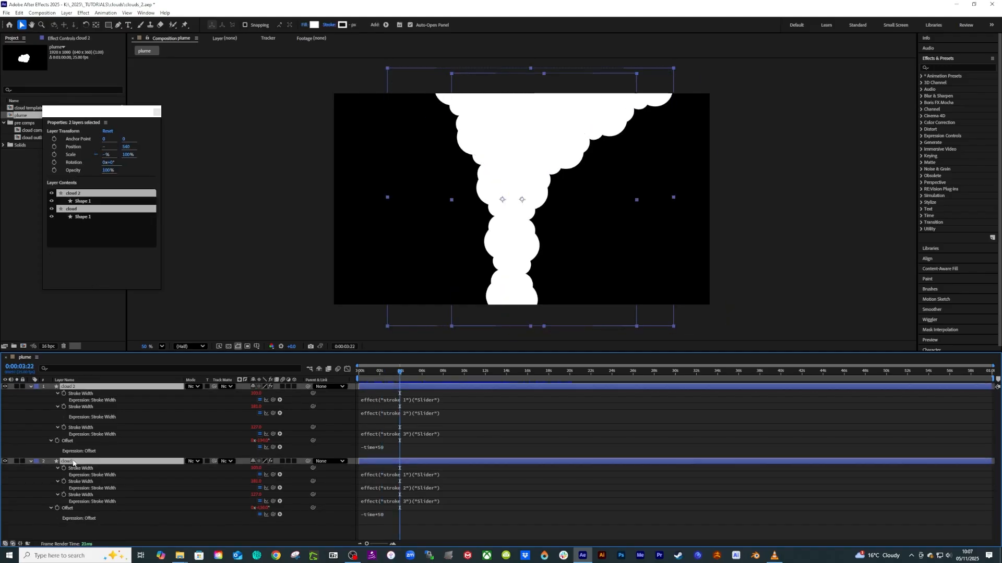
{"action": "key", "text": "u"}
{"action": "left_click", "coordinate": [171, 441]}
{"action": "key", "text": "space"}
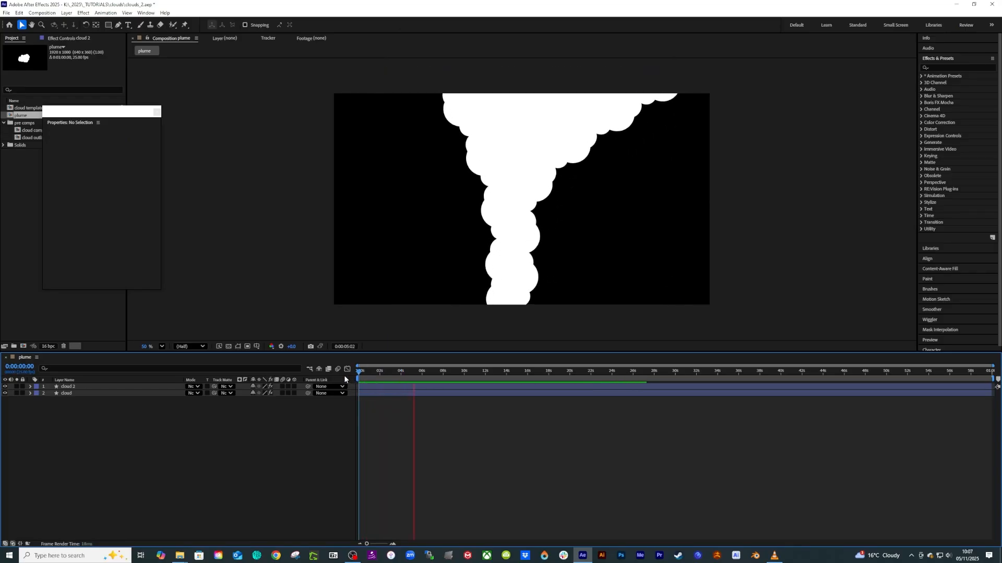
{"action": "left_click", "coordinate": [373, 379]}
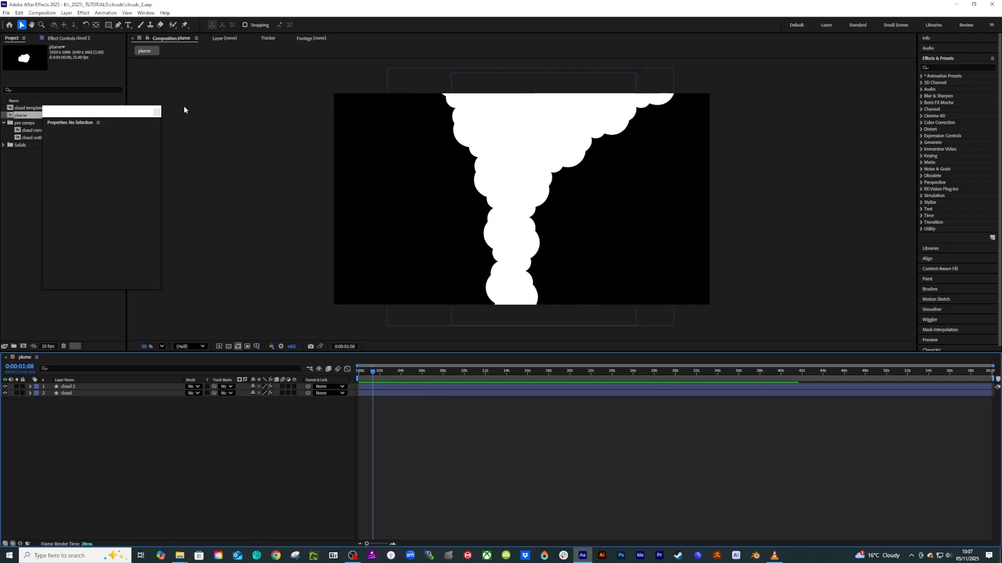
- Close the floating Properties panel and add a new adjustment layer above both cloud layers
{"action": "left_click", "coordinate": [157, 113]}
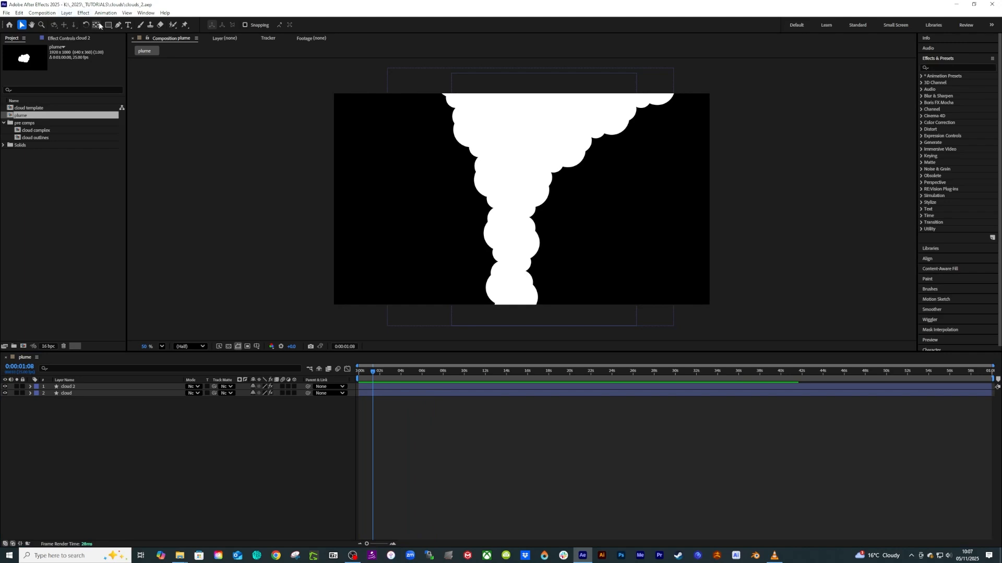
{"action": "left_click", "coordinate": [65, 13]}
{"action": "mouse_move", "coordinate": [78, 22]}
{"action": "left_click", "coordinate": [211, 74]}
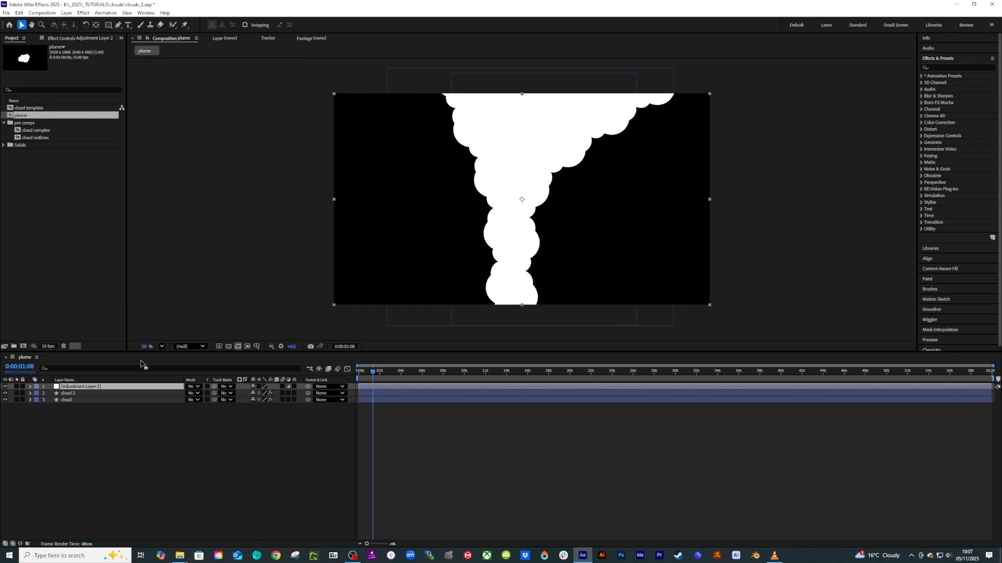
- Apply the Turbulent Displace effect to the adjustment layer and play back the distorted plume
{"action": "left_click", "coordinate": [939, 67]}
{"action": "type", "text": "tur"}
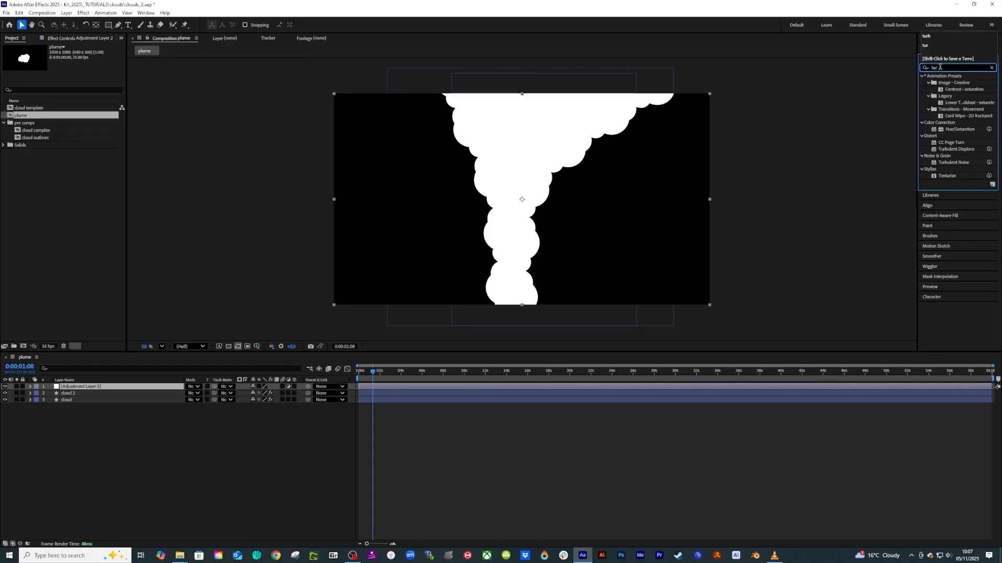
{"action": "left_click_drag", "start_coordinate": [952, 150], "coordinate": [553, 153]}
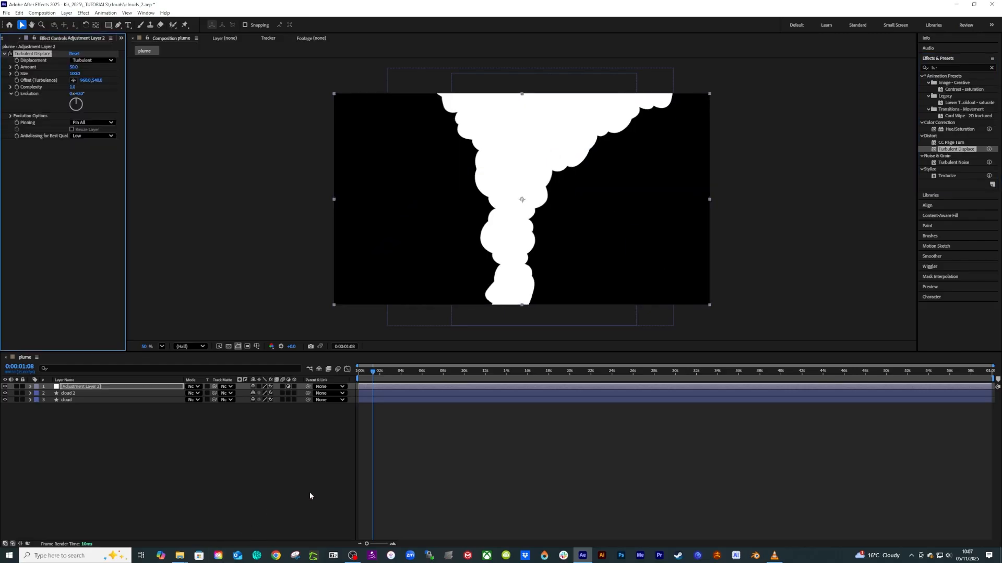
{"action": "left_click", "coordinate": [366, 373]}
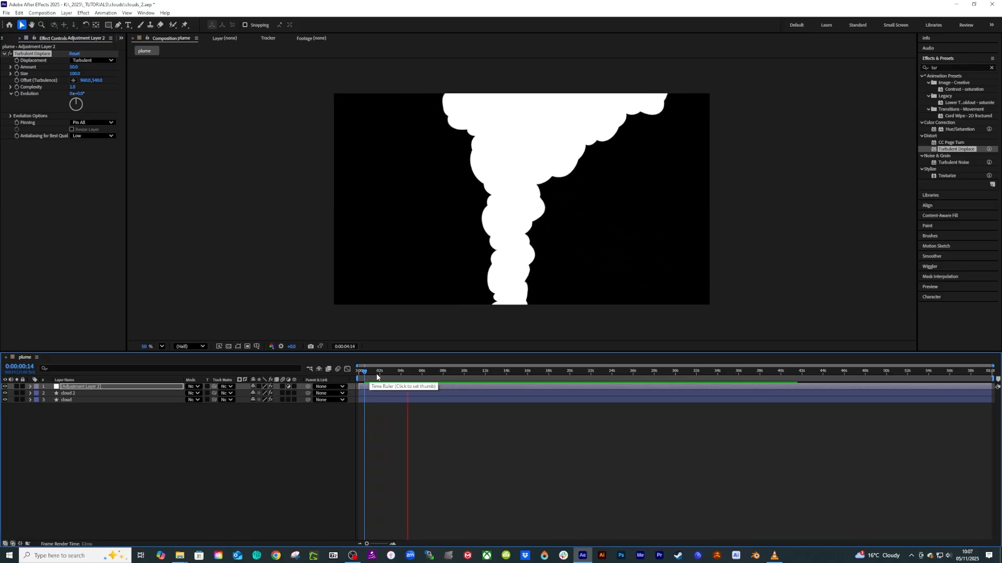
{"action": "left_click", "coordinate": [376, 373]}
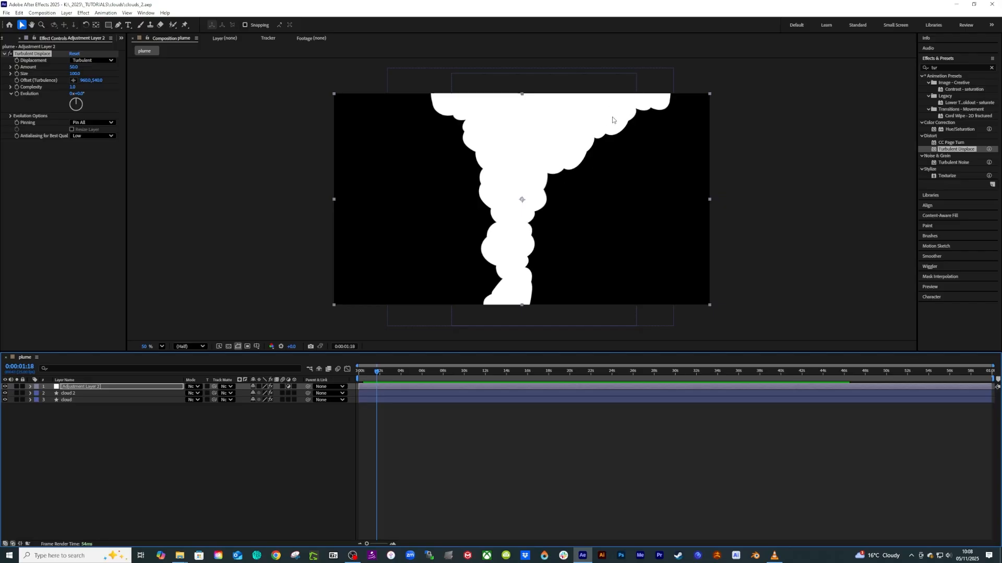
- Add Gaussian Blur (Legacy) to the adjustment layer and raise its Blurriness to about 55
{"action": "left_click", "coordinate": [951, 69]}
{"action": "type", "text": "blur"}
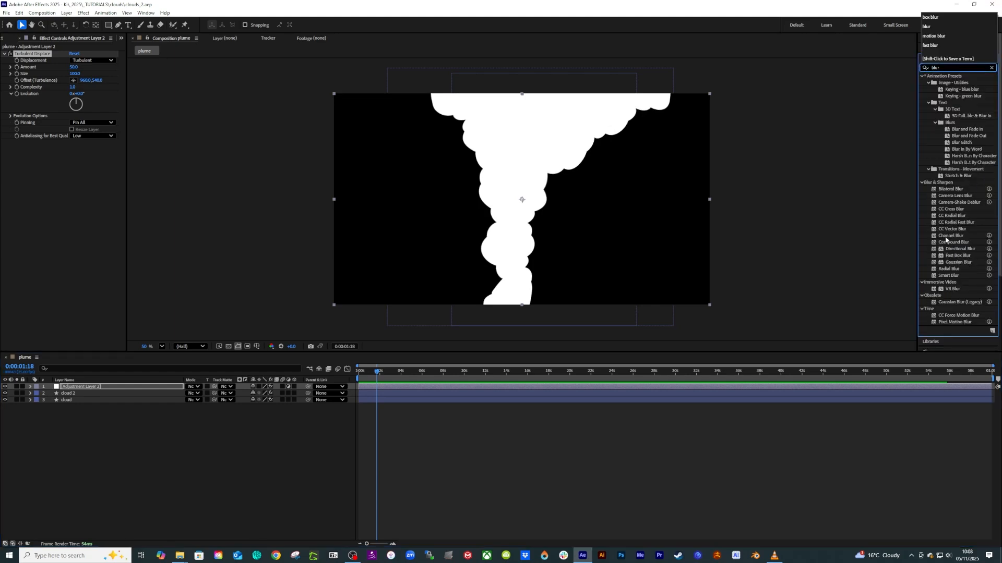
{"action": "left_click_drag", "start_coordinate": [954, 304], "coordinate": [538, 178]}
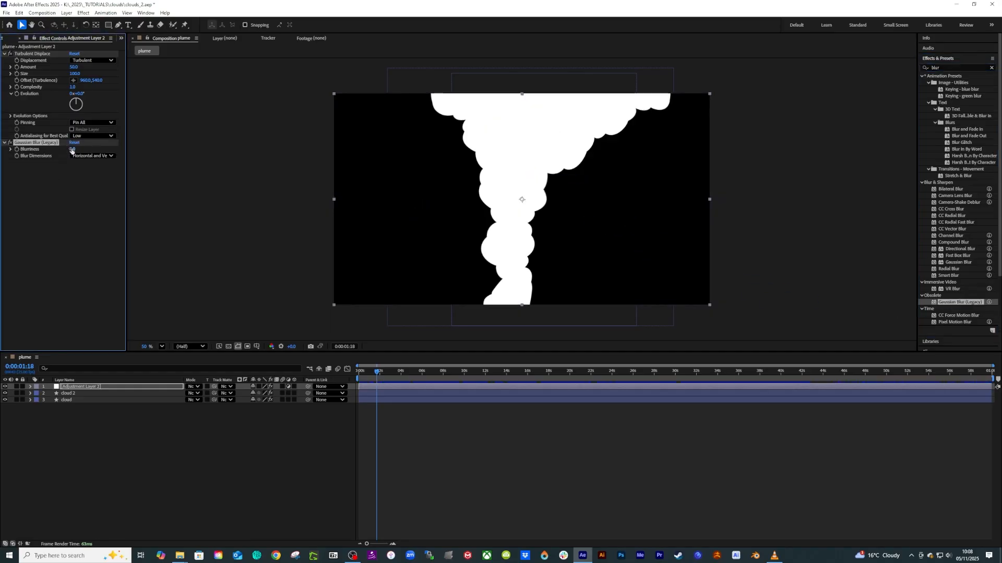
{"action": "left_click_drag", "start_coordinate": [73, 148], "coordinate": [287, 155]}
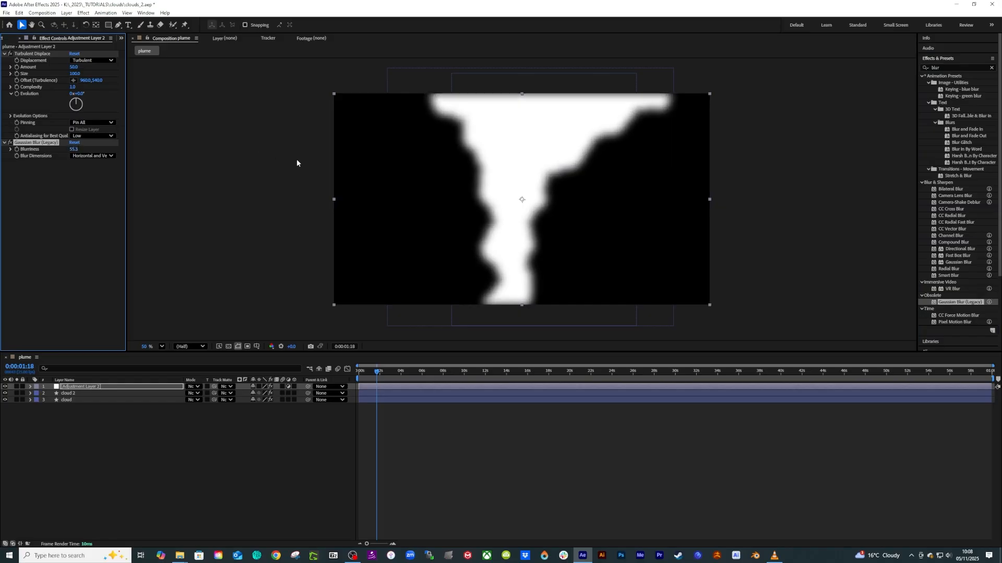
- Add the Levels effect to the adjustment layer and set its Channel to Alpha
{"action": "left_click", "coordinate": [946, 67]}
{"action": "type", "text": "level"}
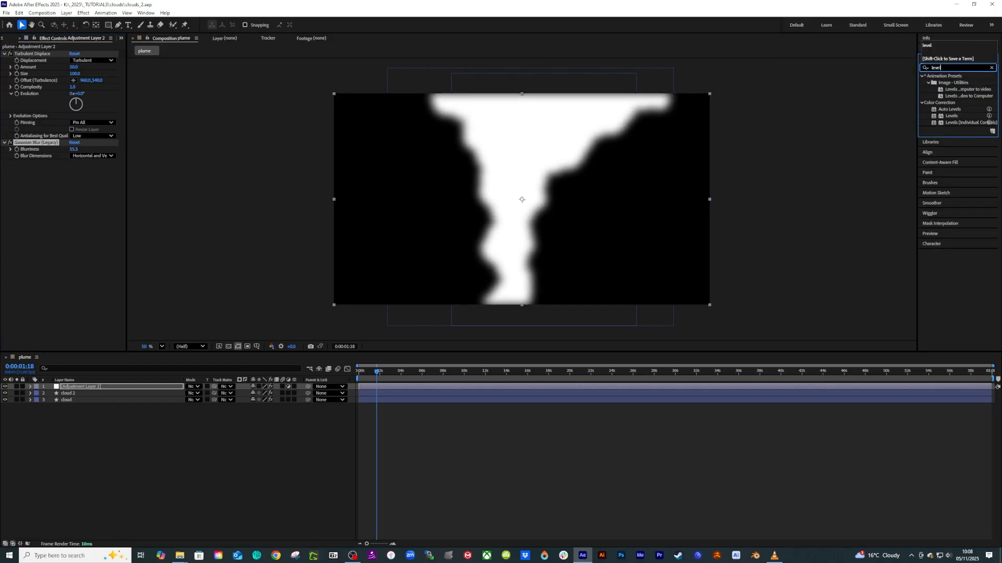
{"action": "left_click_drag", "start_coordinate": [949, 117], "coordinate": [516, 146]}
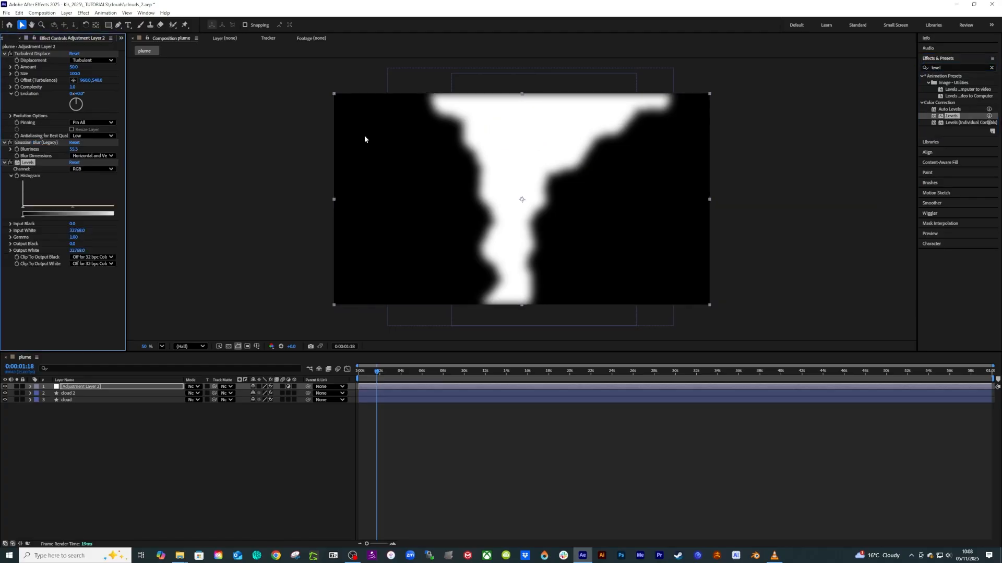
{"action": "left_click", "coordinate": [83, 170]}
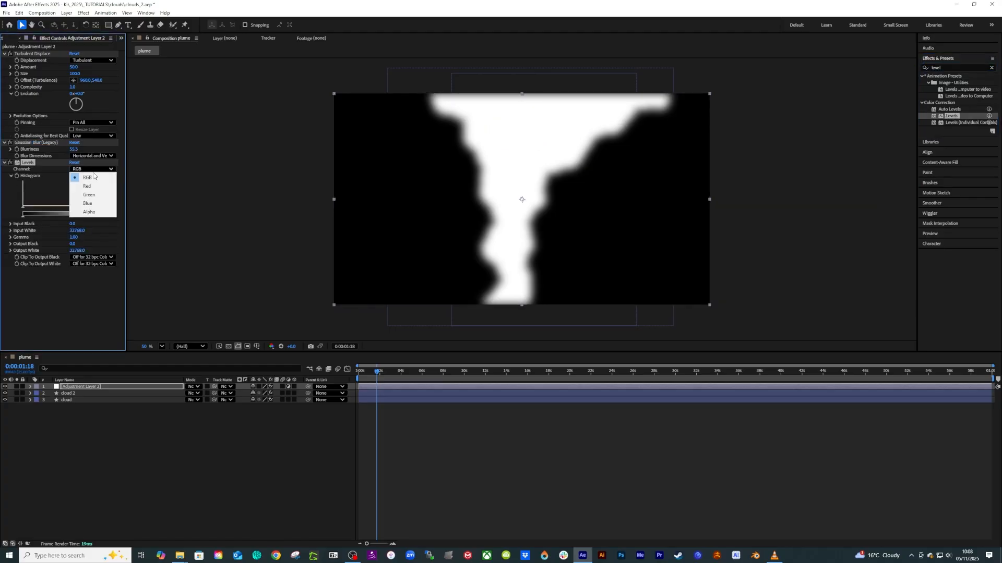
{"action": "left_click", "coordinate": [90, 212]}
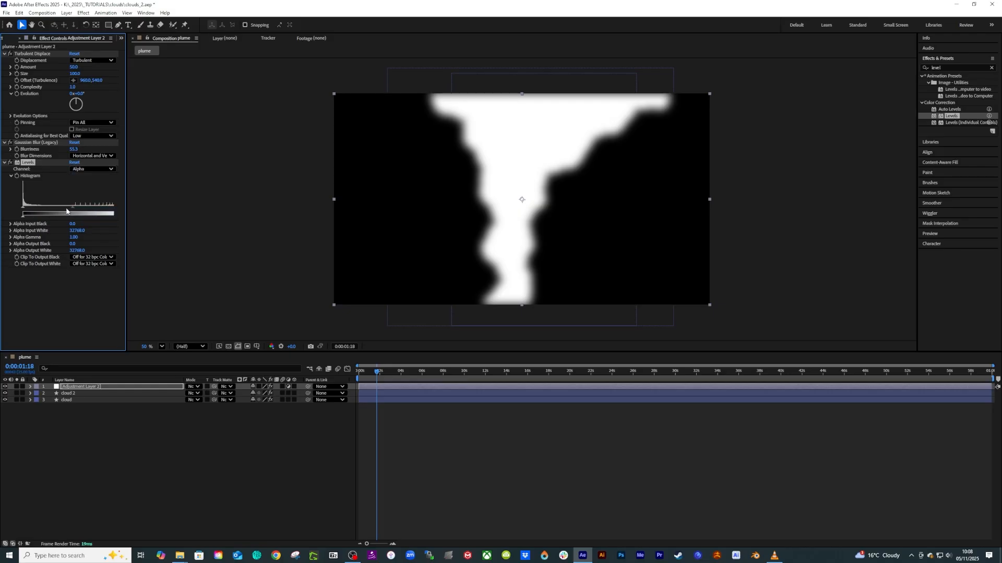
- Sharpen the plume's edge in Levels by raising Alpha Input Black to about 15800 and lowering Alpha Input White to about 17900
{"action": "left_click_drag", "start_coordinate": [22, 209], "coordinate": [75, 211]}
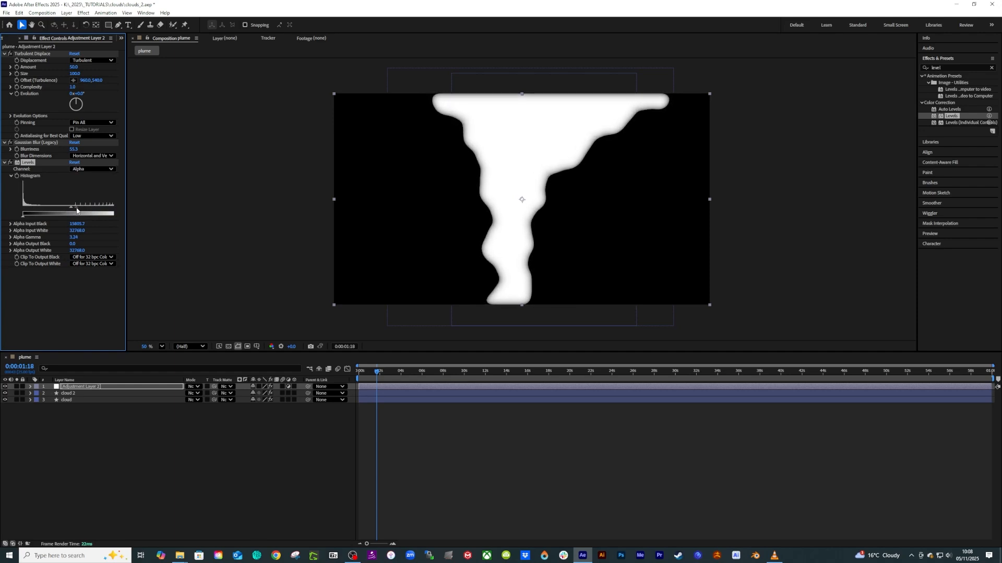
{"action": "key", "text": "slash"}
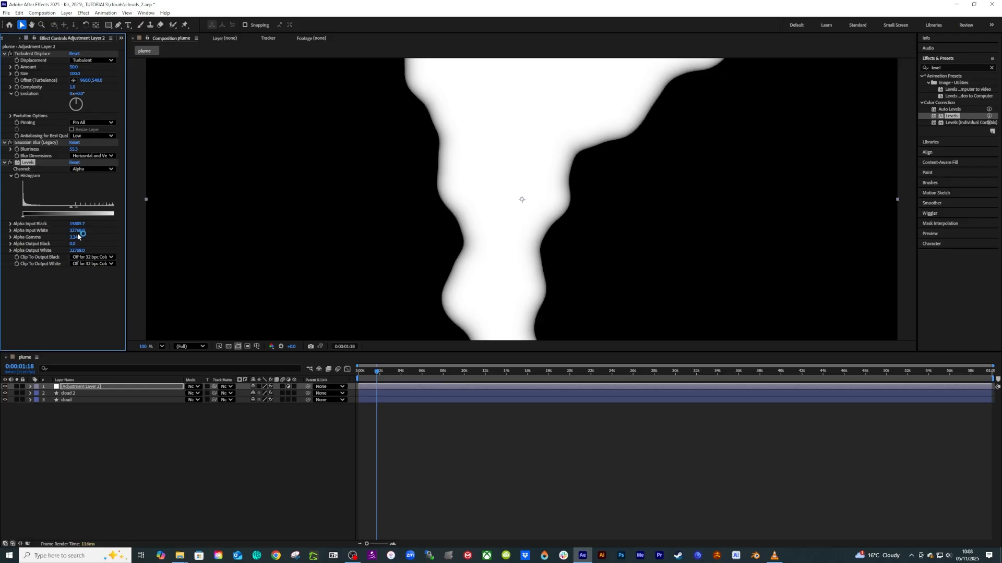
{"action": "left_click_drag", "start_coordinate": [77, 232], "coordinate": [60, 232]}
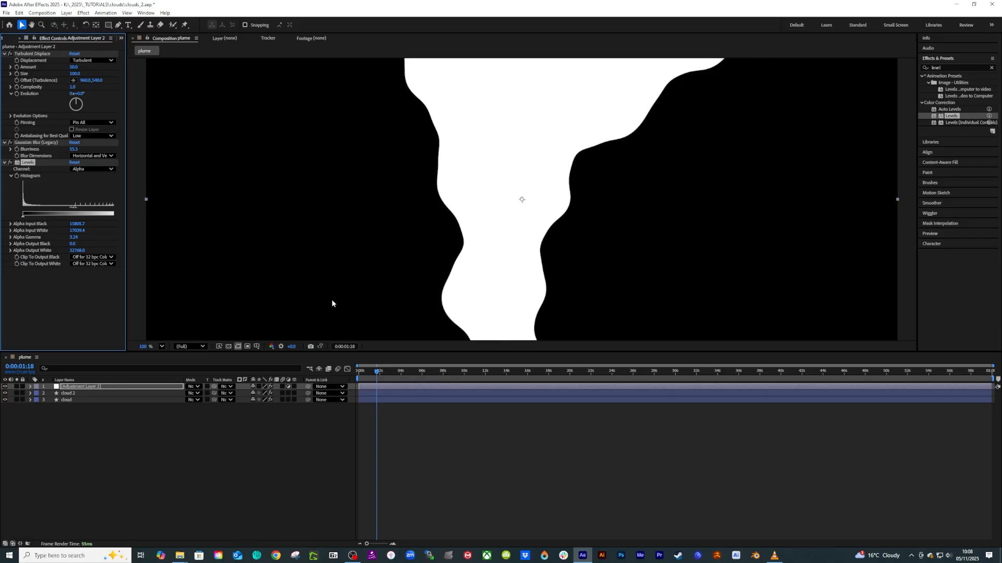
- Play back the sharpened plume and increase the Blurriness of the Gaussian blur to round its shape further
{"action": "key", "text": "space"}
{"action": "key", "text": "comma"}
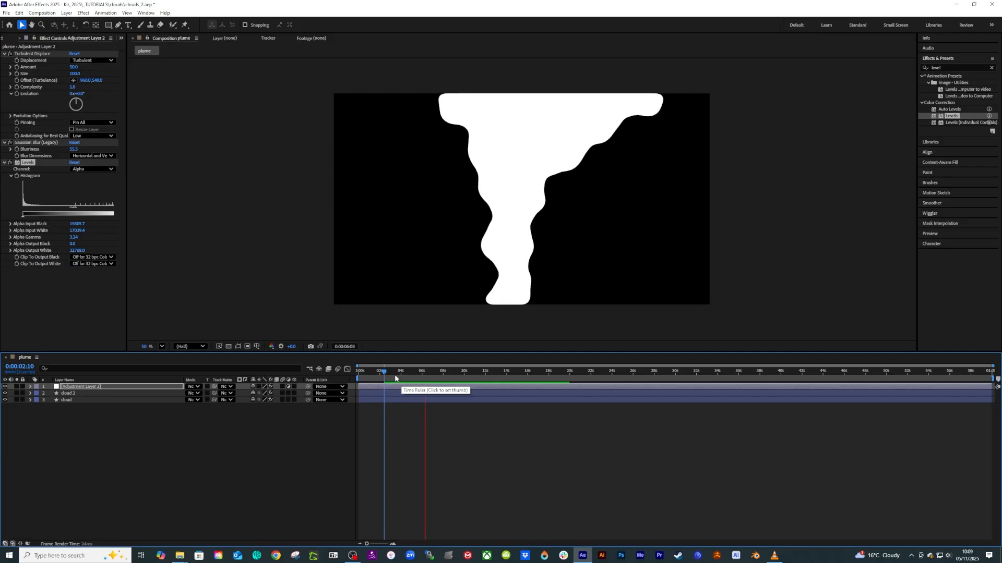
{"action": "left_click_drag", "start_coordinate": [399, 377], "coordinate": [402, 376]}
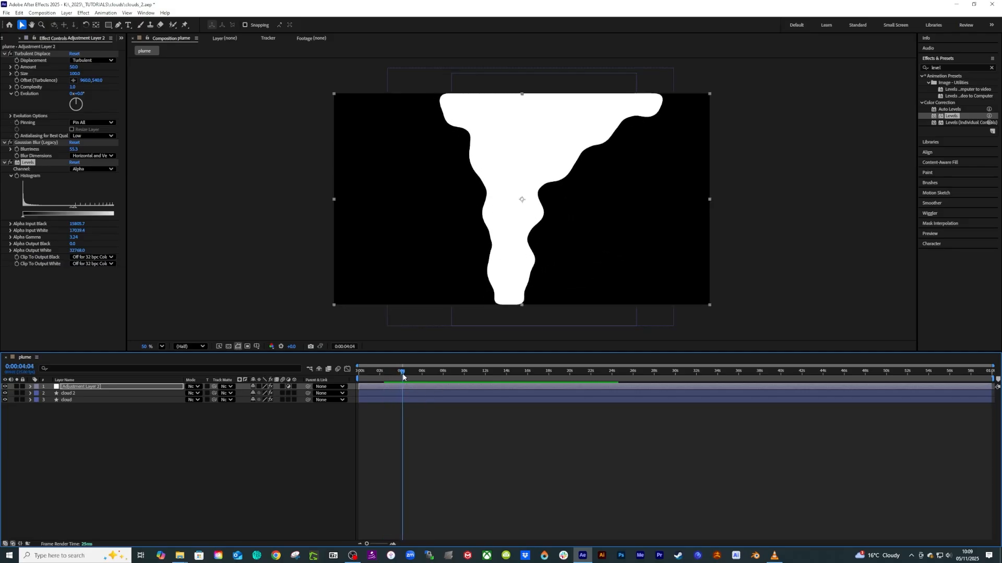
{"action": "left_click_drag", "start_coordinate": [74, 149], "coordinate": [323, 156]}
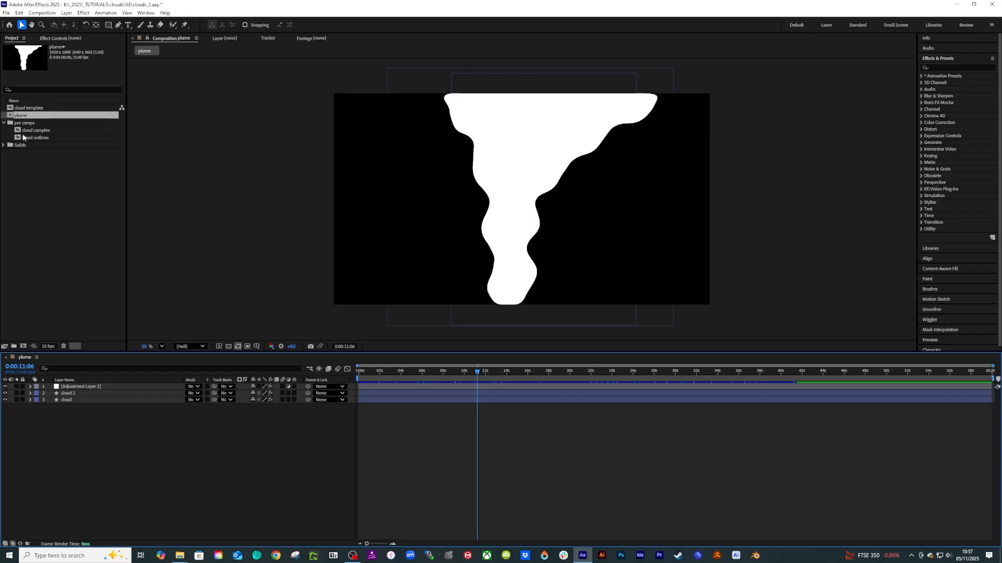
- Duplicate the cloud template composition and rename the copy cloud half
{"action": "double_click", "coordinate": [31, 110]}
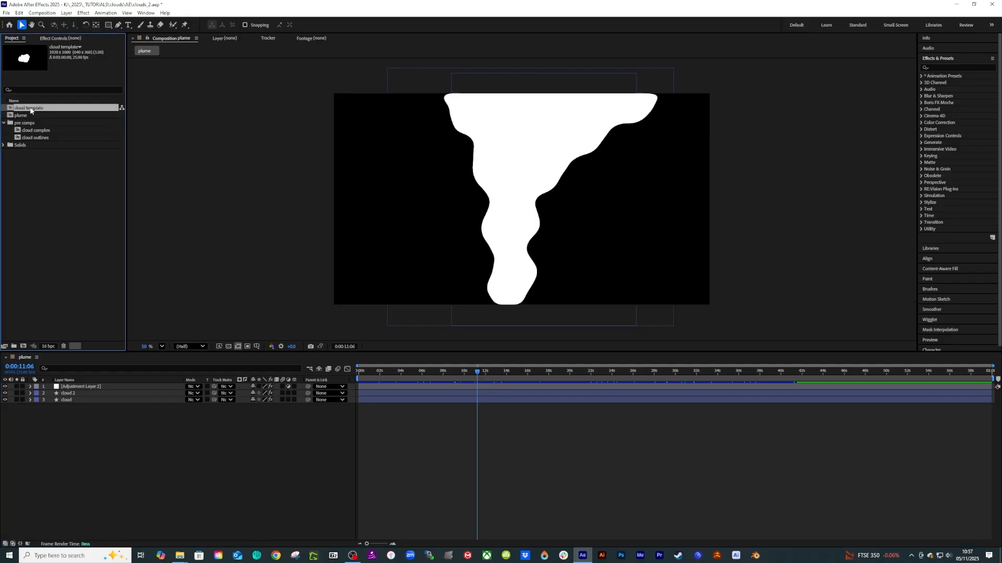
{"action": "key", "text": "ctrl+d"}
{"action": "right_click", "coordinate": [40, 115]}
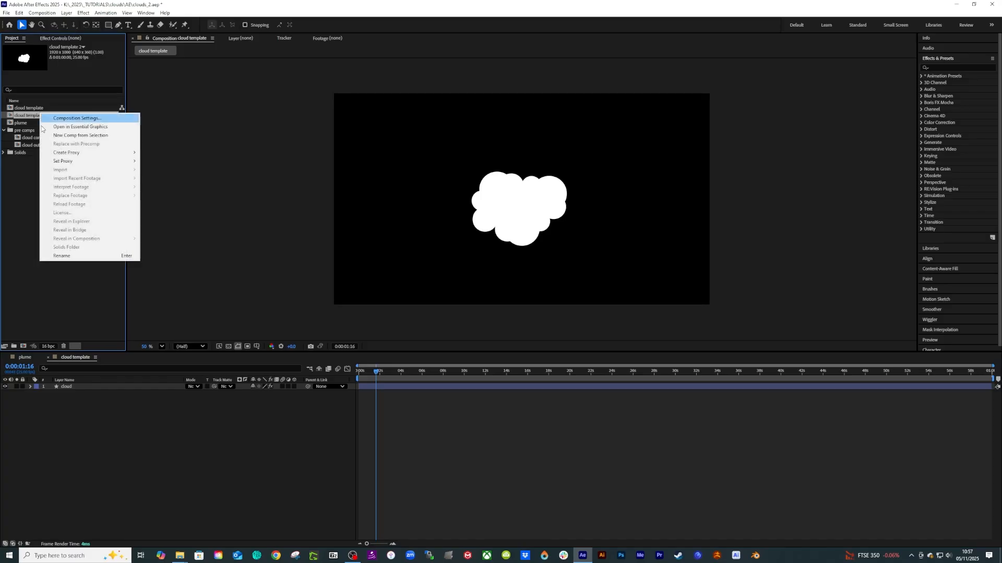
{"action": "left_click", "coordinate": [63, 255]}
{"action": "type", "text": "cloud"}
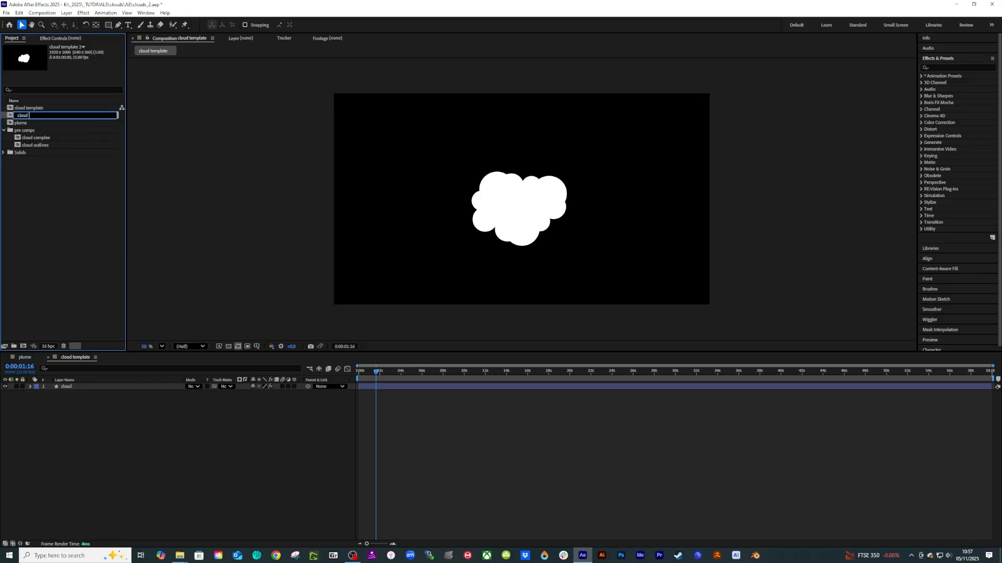
{"action": "type", "text": " half"}
{"action": "key", "text": "Return"}
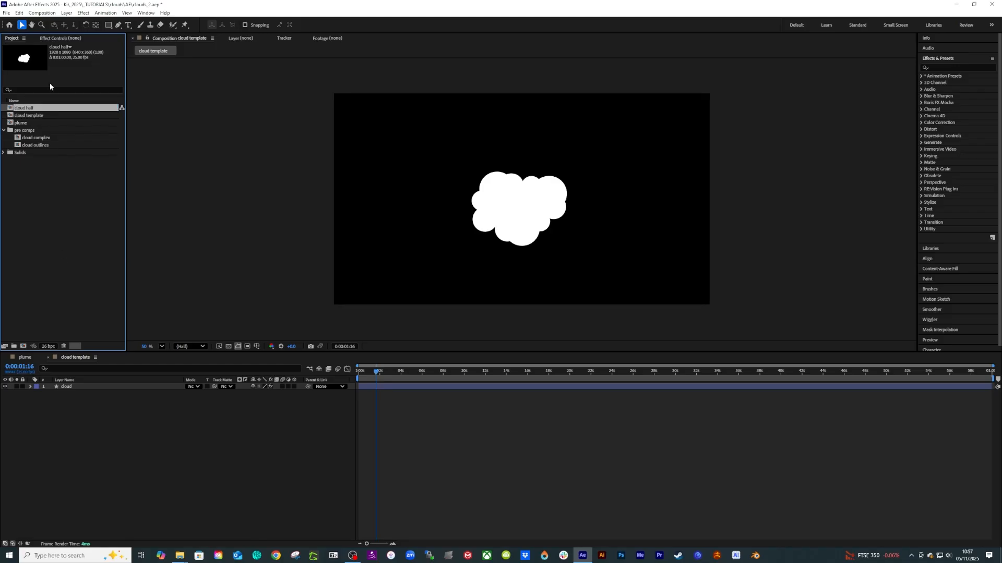
- Open the cloud half composition, draw a rectangular mask around the cloud's upper half for a flat base, and preview it
{"action": "double_click", "coordinate": [25, 109]}
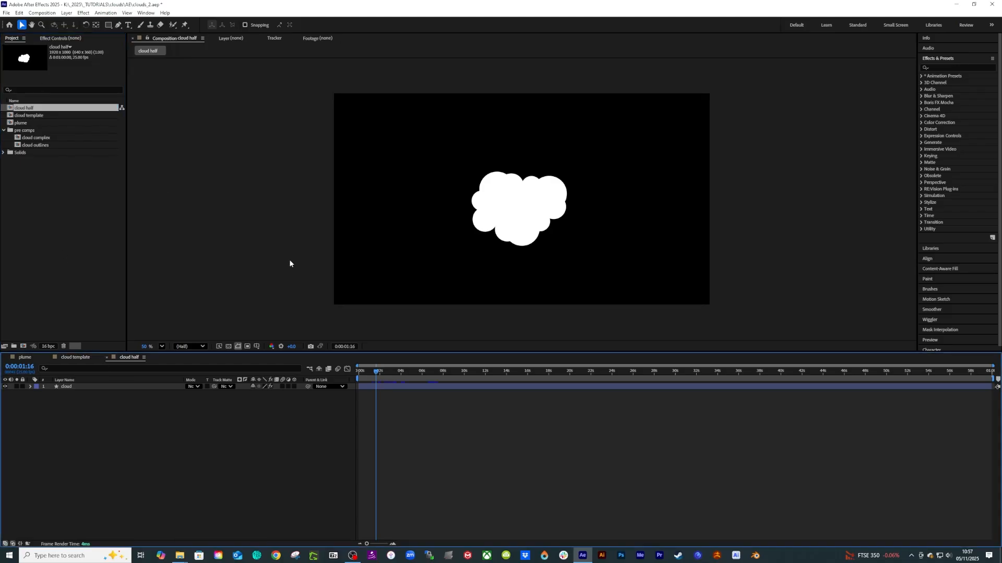
{"action": "left_click", "coordinate": [108, 25]}
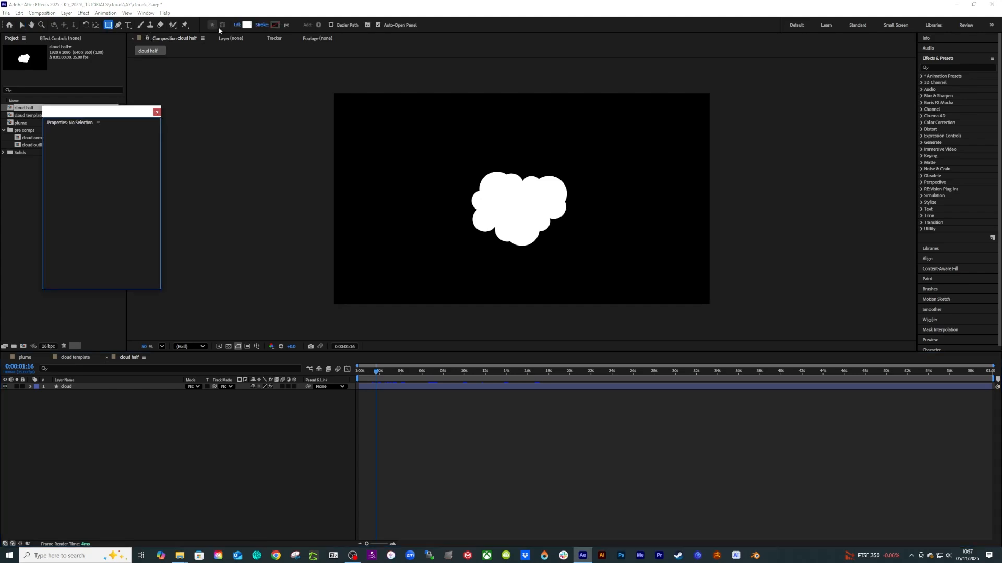
{"action": "left_click", "coordinate": [222, 28]}
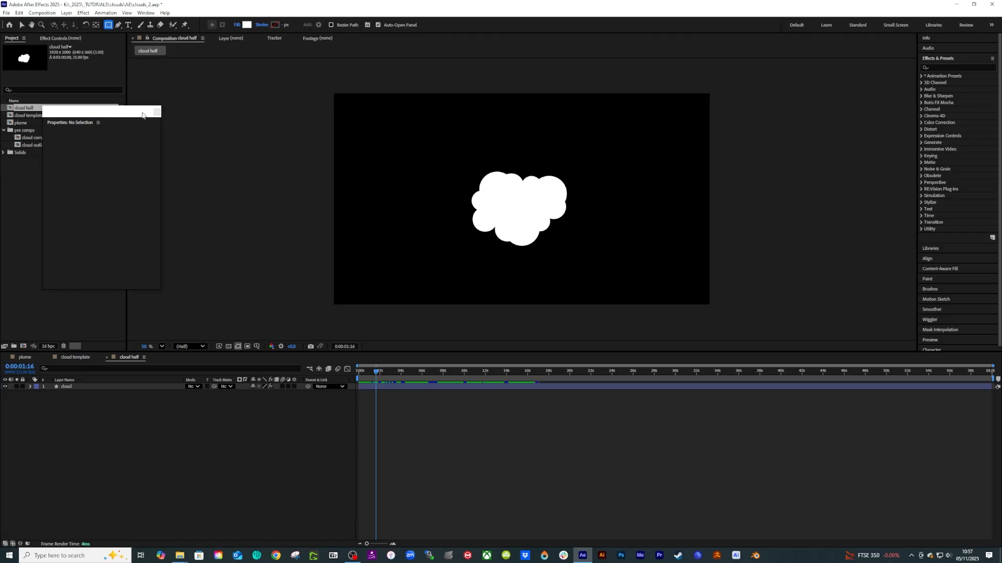
{"action": "left_click", "coordinate": [157, 111]}
{"action": "left_click", "coordinate": [76, 387]}
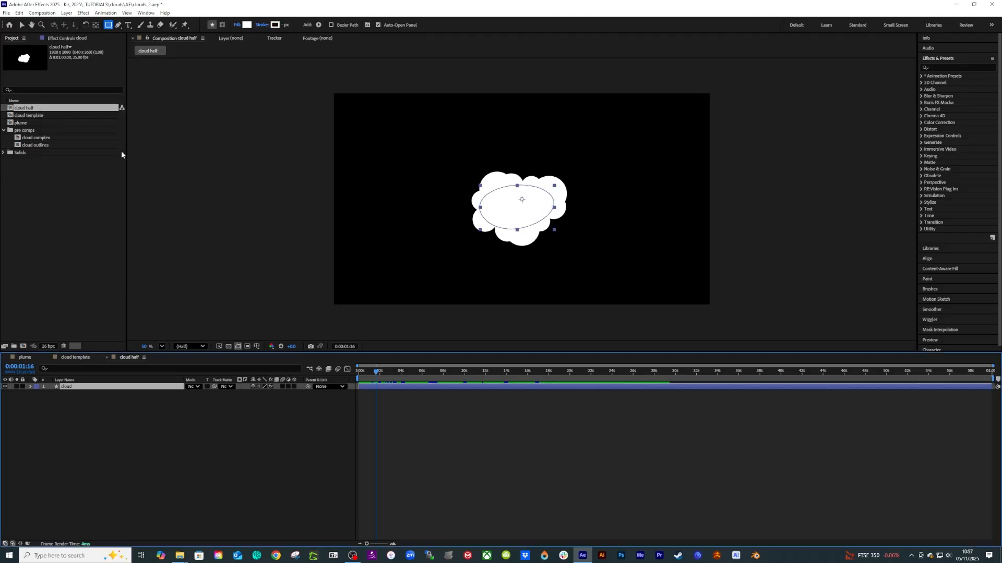
{"action": "left_click", "coordinate": [222, 25]}
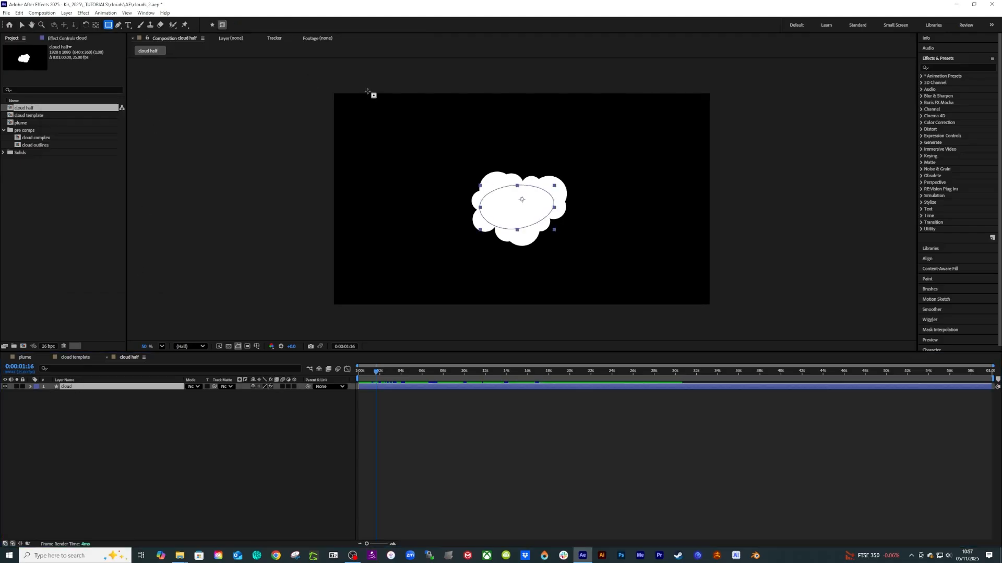
{"action": "mouse_move", "coordinate": [446, 164]}
{"action": "left_mouse_down"}
{"action": "mouse_move", "coordinate": [499, 165]}
{"action": "mouse_move", "coordinate": [565, 217]}
{"action": "mouse_move", "coordinate": [594, 205]}
{"action": "mouse_move", "coordinate": [582, 223]}
{"action": "mouse_move", "coordinate": [603, 210]}
{"action": "left_mouse_up"}
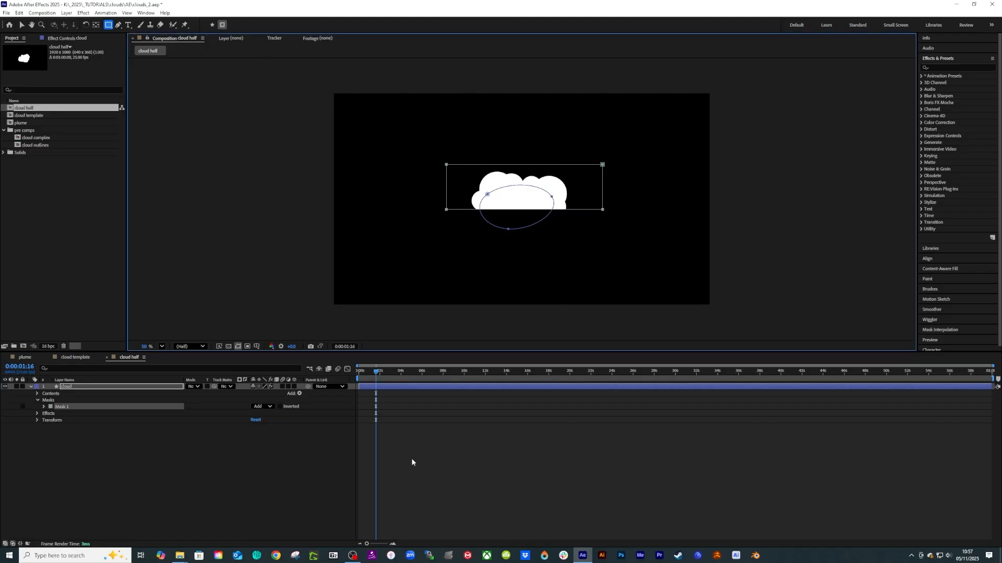
{"action": "left_click", "coordinate": [411, 459]}
{"action": "left_click", "coordinate": [370, 370]}
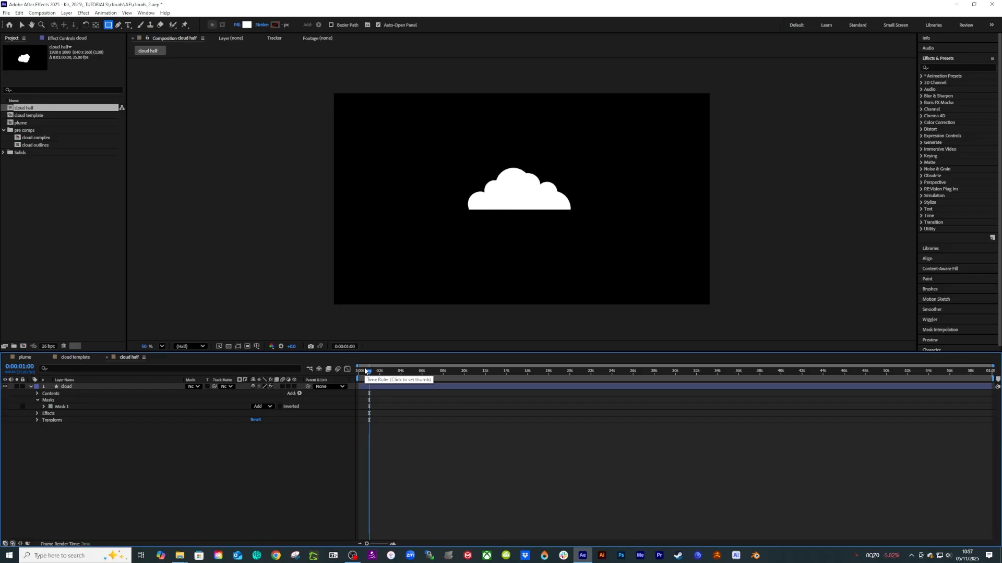
{"action": "left_click_drag", "start_coordinate": [371, 370], "coordinate": [385, 391]}
- Reverse the cloud's motion by changing the Trim Paths Offset expression to -time*50 and scrub through the result
{"action": "left_click", "coordinate": [385, 390]}
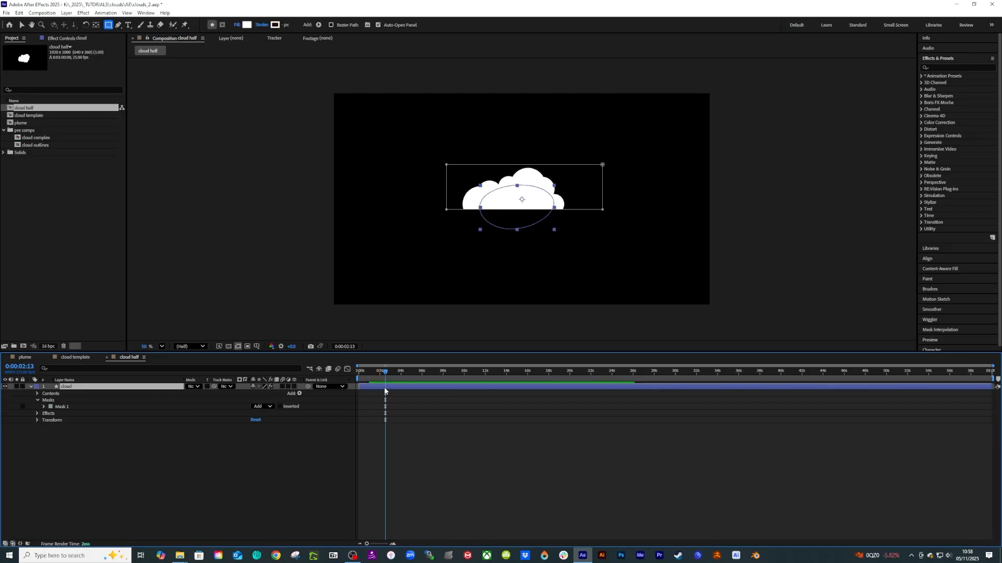
{"action": "key", "text": "u"}
{"action": "key", "text": "u"}
{"action": "scroll", "coordinate": [436, 469], "scroll_direction": "down", "scroll_amount": 1}
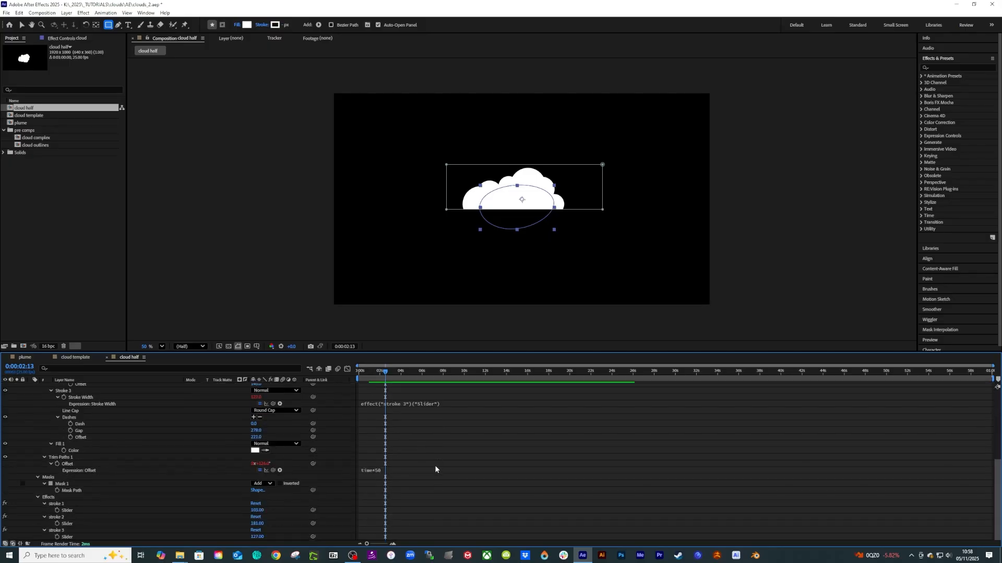
{"action": "left_click", "coordinate": [370, 472]}
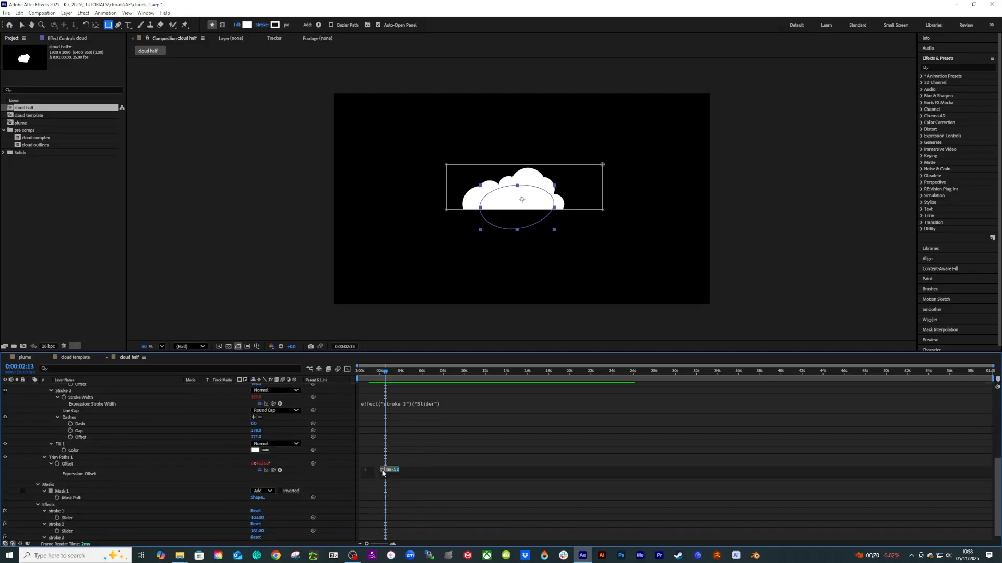
{"action": "left_click", "coordinate": [386, 470]}
{"action": "left_click_drag", "start_coordinate": [367, 374], "coordinate": [384, 373]}
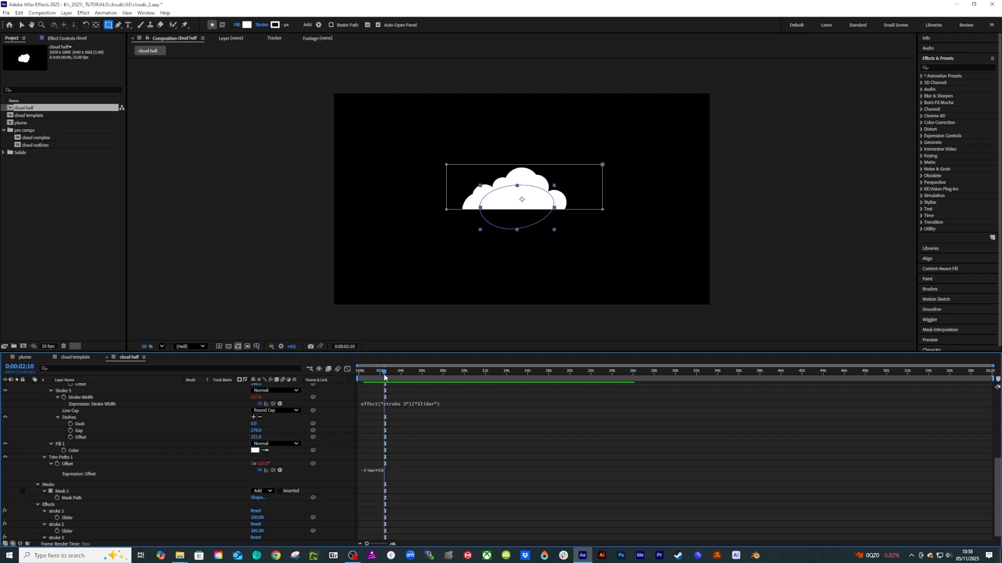
- Collapse the cloud layer's properties and play back the flat-based cloud with its reversed motion
{"action": "left_click", "coordinate": [64, 410]}
{"action": "scroll", "coordinate": [84, 420], "scroll_direction": "up", "scroll_amount": 5}
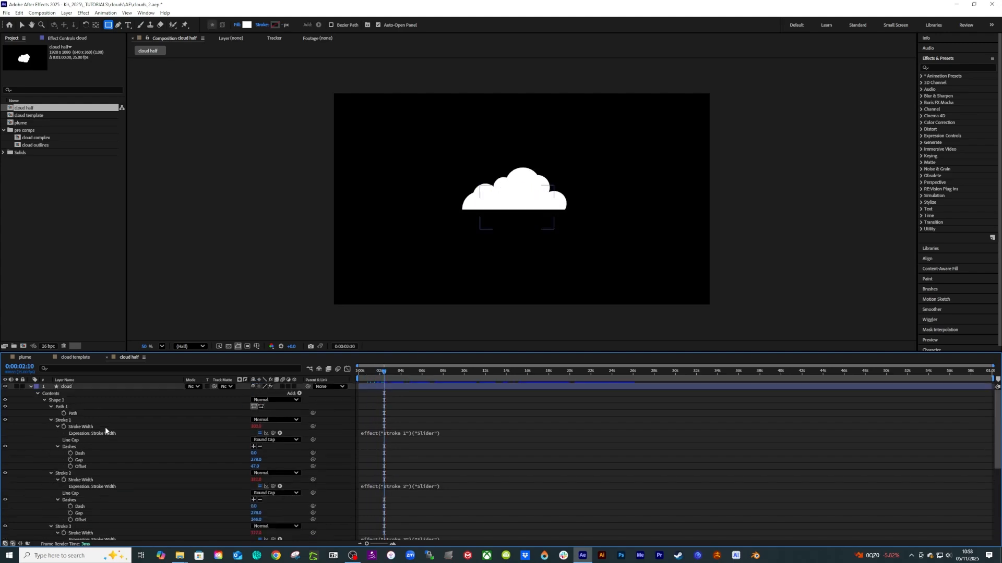
{"action": "left_click", "coordinate": [67, 387]}
{"action": "key", "text": "u"}
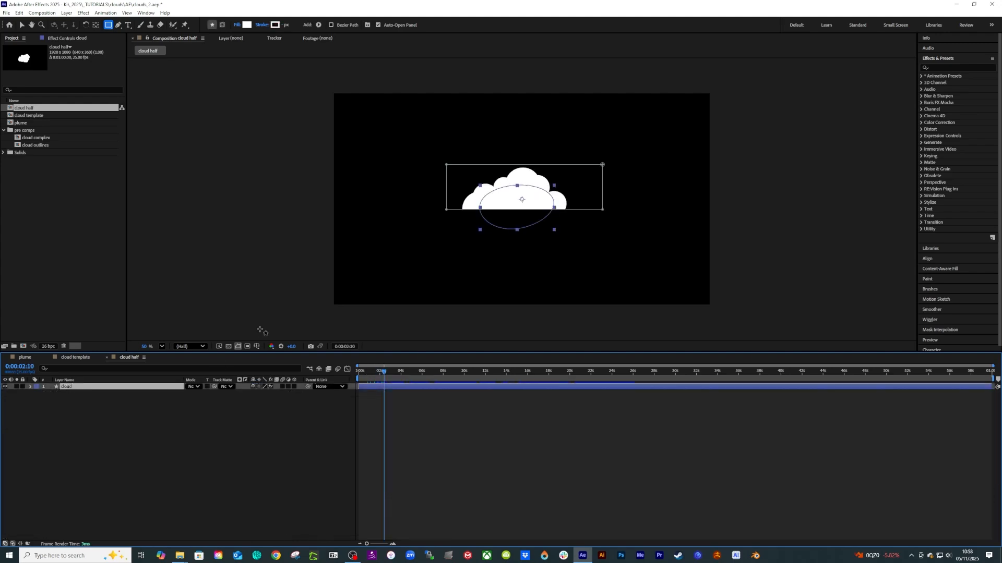
{"action": "key", "text": "space"}
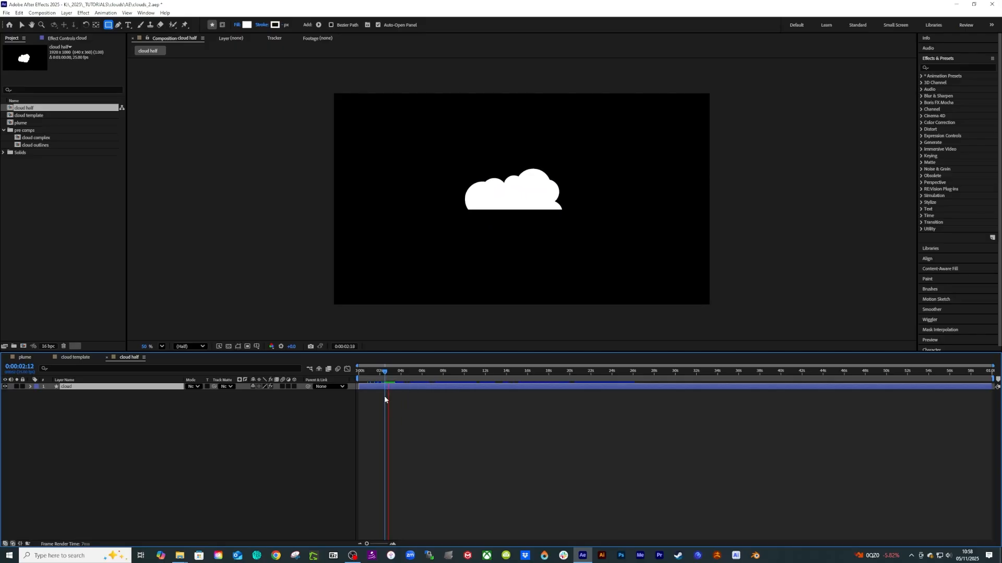
{"action": "left_click", "coordinate": [377, 372]}
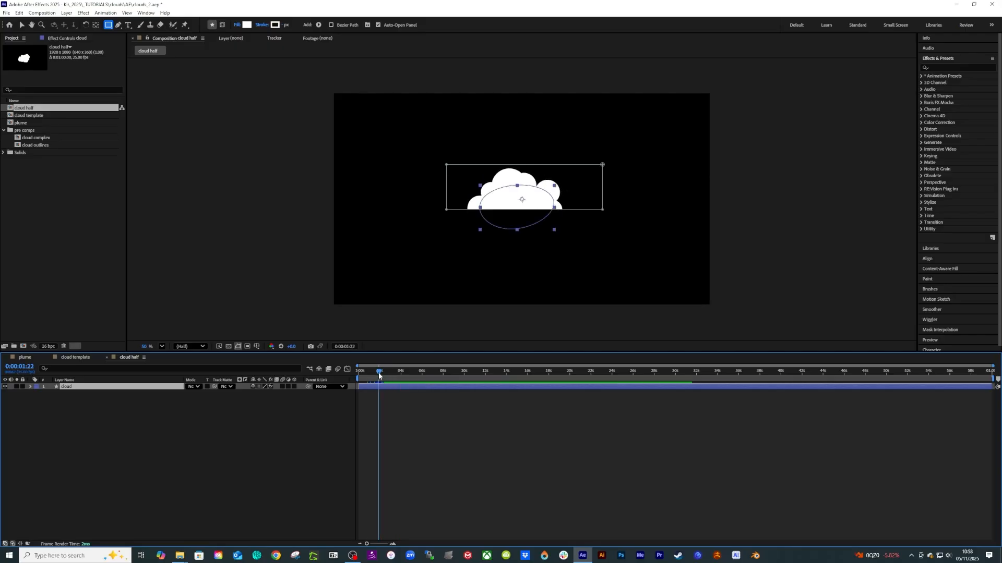
- Find the Transform effect and apply it to the cloud layer
{"action": "left_click", "coordinate": [949, 67]}
{"action": "type", "text": "trans"}
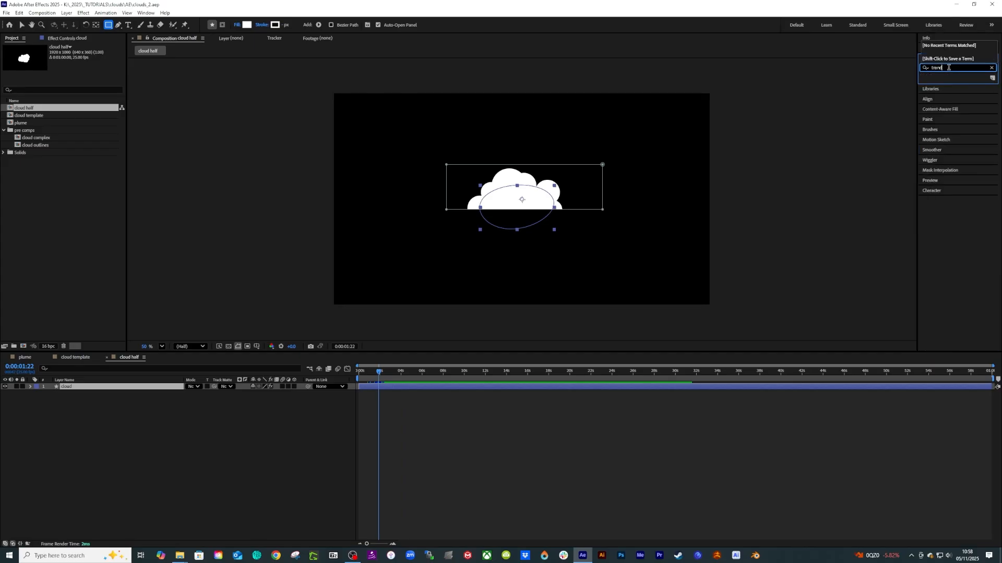
{"action": "key", "text": "BackSpace"}
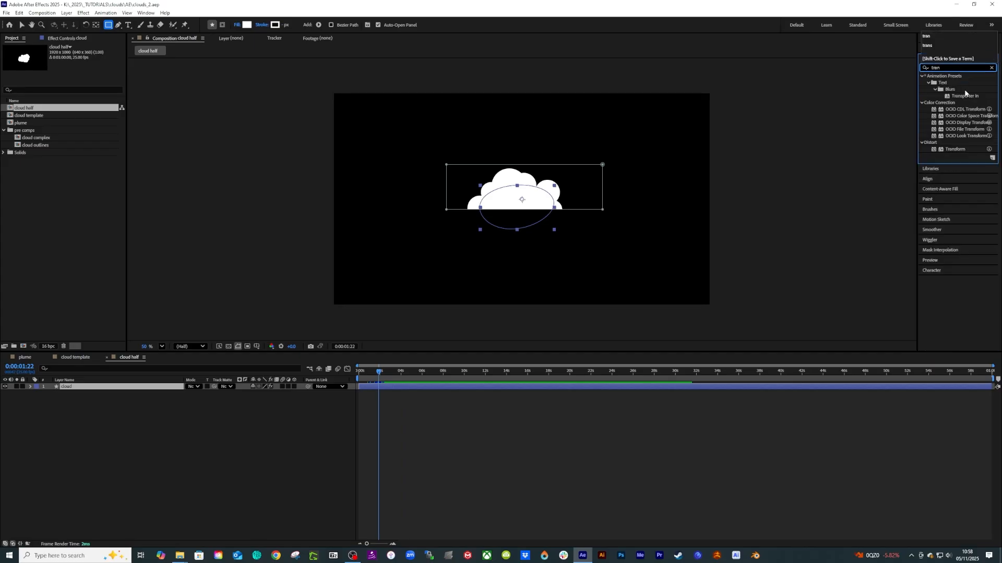
{"action": "left_click_drag", "start_coordinate": [960, 149], "coordinate": [510, 204]}
{"action": "key", "text": "v"}
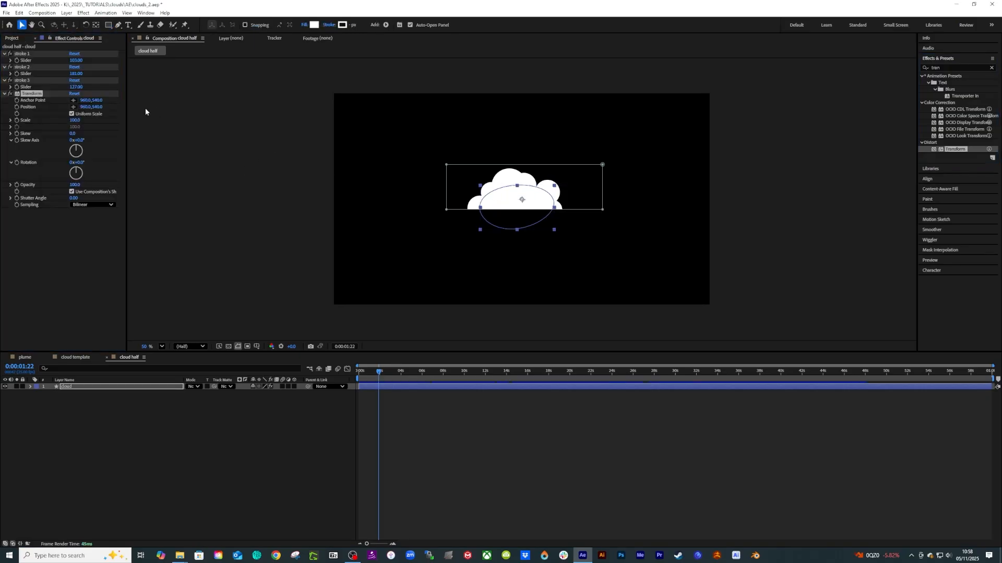
- Set the Transform effect's Skew to 15 and its Skew Axis to 90°, and scrub through the slanted cloud
{"action": "left_click_drag", "start_coordinate": [73, 134], "coordinate": [80, 147]}
{"action": "left_click", "coordinate": [81, 141]}
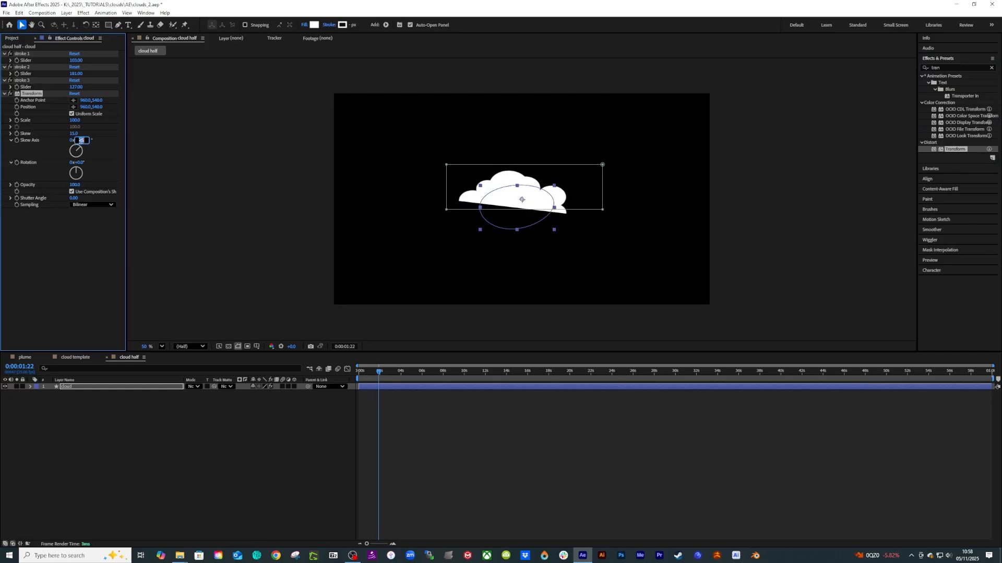
{"action": "key", "text": "Return"}
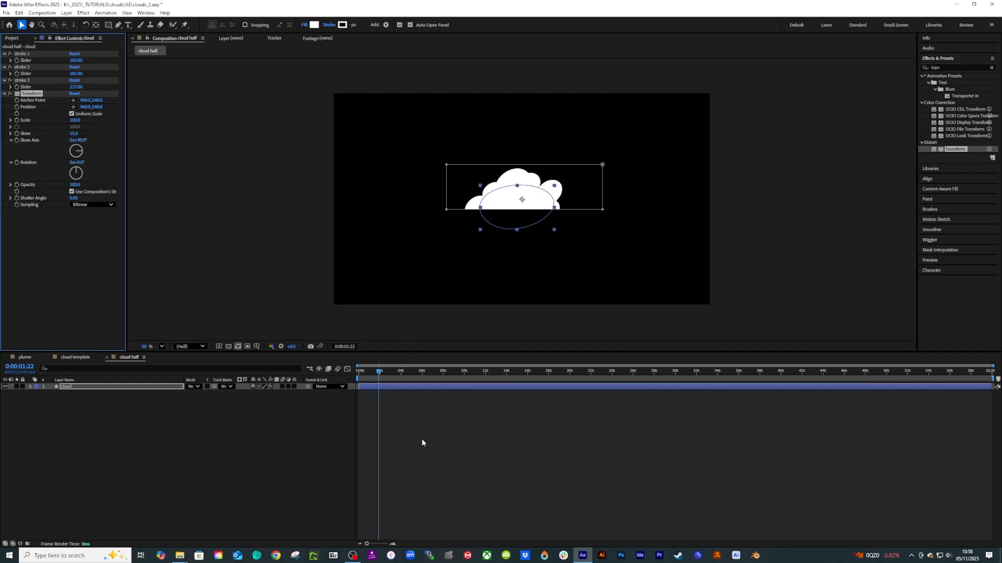
{"action": "mouse_move", "coordinate": [379, 376]}
{"action": "left_mouse_down"}
{"action": "mouse_move", "coordinate": [369, 376]}
{"action": "mouse_move", "coordinate": [382, 377]}
{"action": "left_mouse_up"}
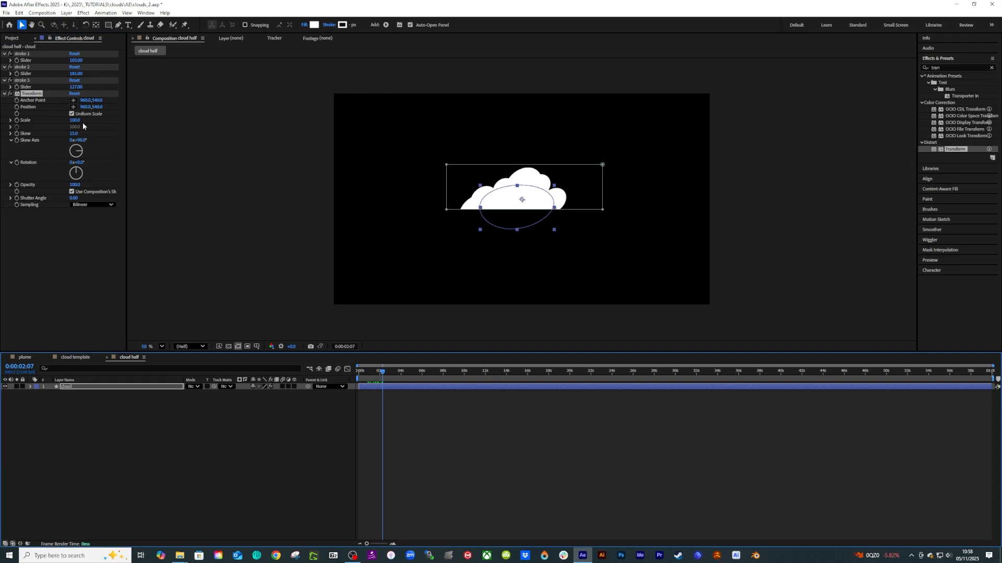
- Set the Transform effect's Skew to 26 and play back the more strongly slanted cloud
{"action": "left_click_drag", "start_coordinate": [74, 133], "coordinate": [80, 137]}
{"action": "left_click", "coordinate": [421, 416]}
{"action": "left_click_drag", "start_coordinate": [360, 376], "coordinate": [374, 379]}
{"action": "key", "text": "space"}
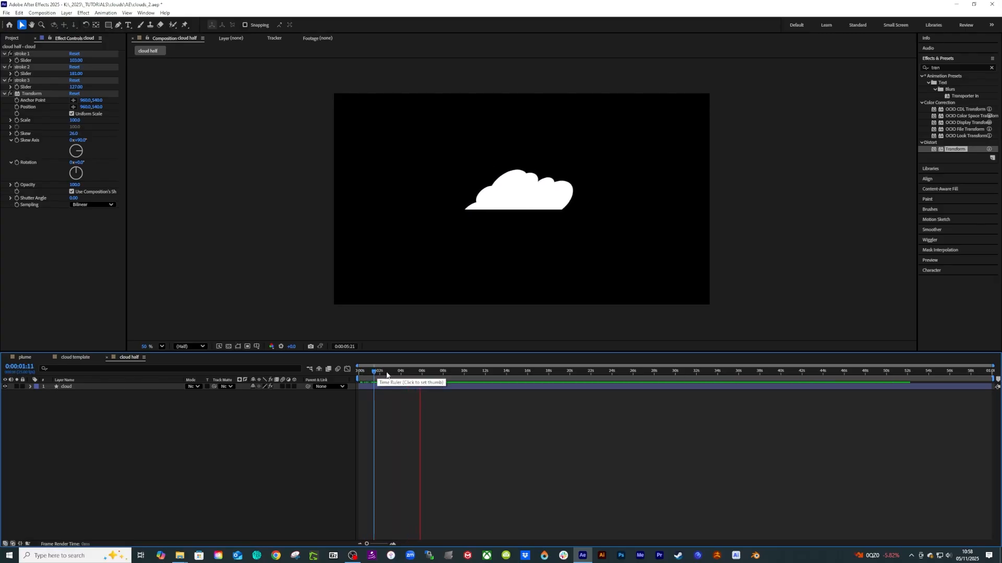
{"action": "left_click", "coordinate": [386, 374]}
- Set the time multiplier in the cloud's Trim Paths Offset expression to 200 and play back the result
{"action": "left_click", "coordinate": [384, 387]}
{"action": "key", "text": "u"}
{"action": "key", "text": "u"}
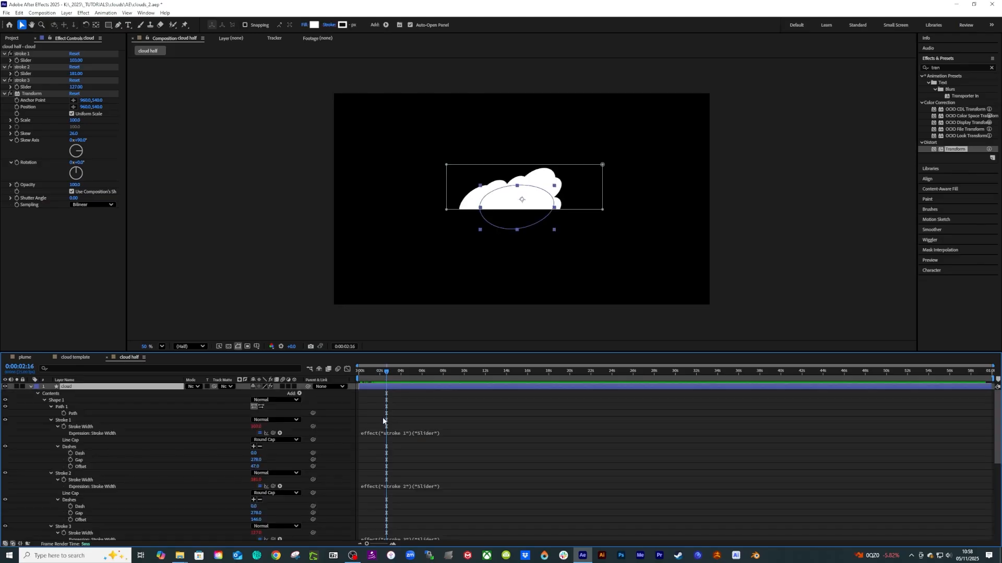
{"action": "scroll", "coordinate": [384, 466], "scroll_direction": "down", "scroll_amount": 2}
{"action": "left_click", "coordinate": [381, 444]}
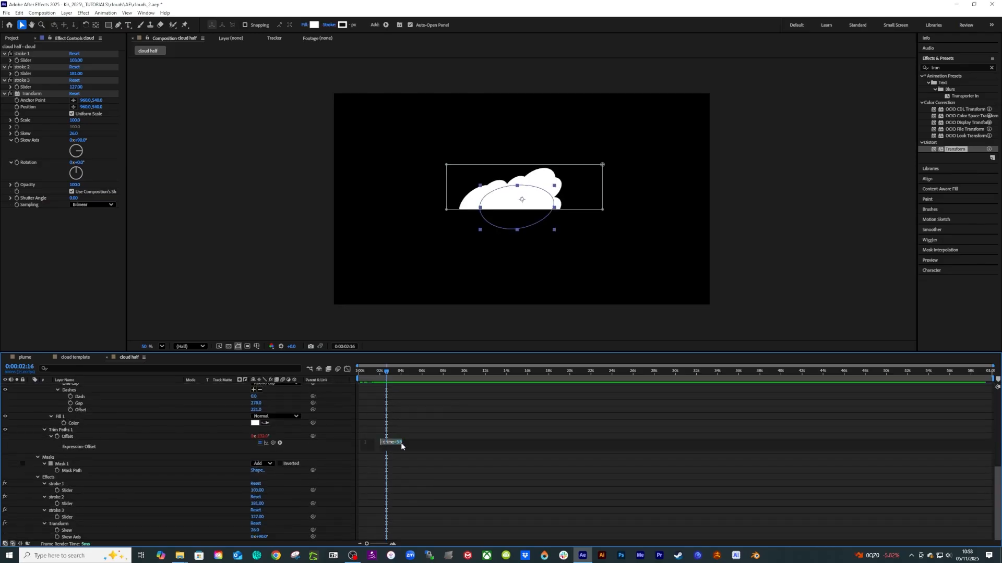
{"action": "left_click_drag", "start_coordinate": [396, 444], "coordinate": [410, 444]}
{"action": "left_click", "coordinate": [400, 443]}
{"action": "type", "text": "200"}
{"action": "left_click", "coordinate": [393, 372]}
{"action": "key", "text": "space"}
- Collapse the cloud layer's properties, check the slanted cloud's motion at about two seconds, and save the project
{"action": "scroll", "coordinate": [380, 406], "scroll_direction": "up", "scroll_amount": 3}
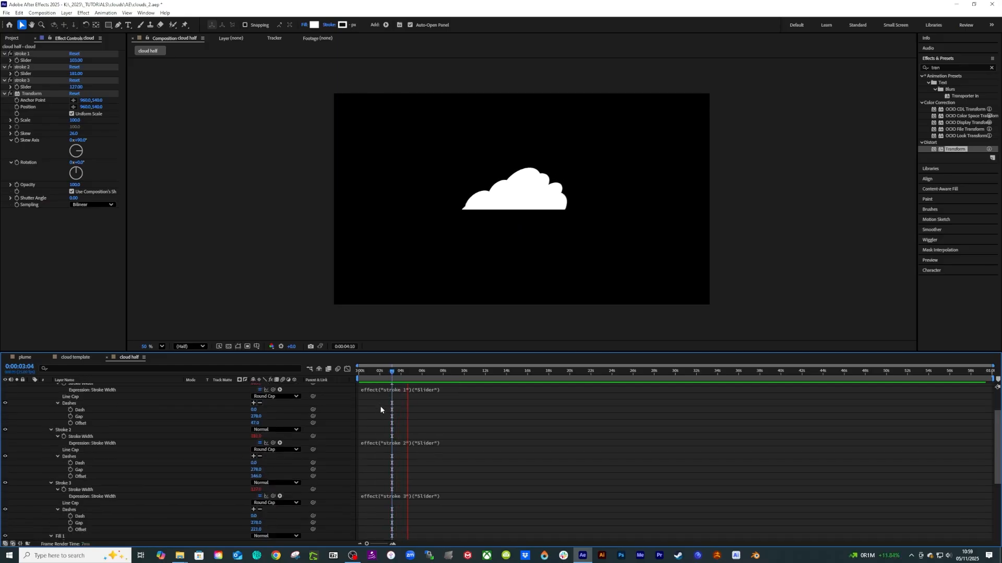
{"action": "scroll", "coordinate": [120, 436], "scroll_direction": "up", "scroll_amount": 3}
{"action": "left_click", "coordinate": [70, 390]}
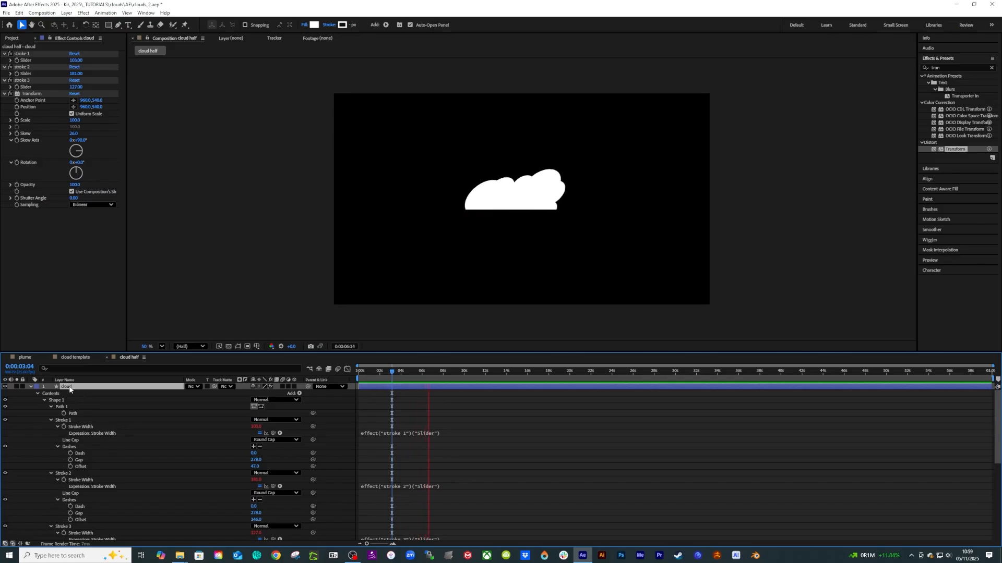
{"action": "key", "text": "u"}
{"action": "key", "text": "u"}
{"action": "key", "text": "u"}
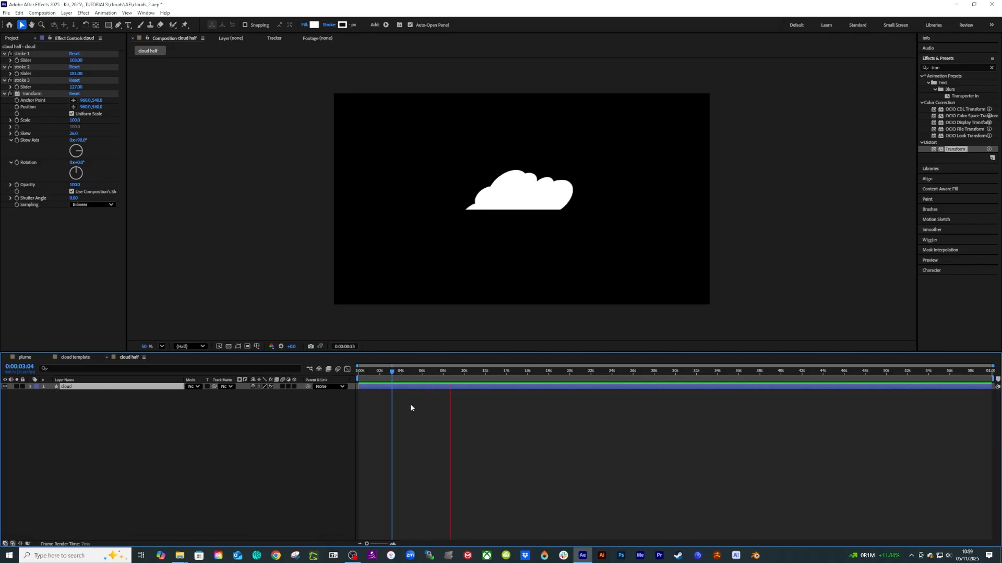
{"action": "left_click", "coordinate": [379, 400]}
{"action": "left_click_drag", "start_coordinate": [377, 371], "coordinate": [379, 371]}
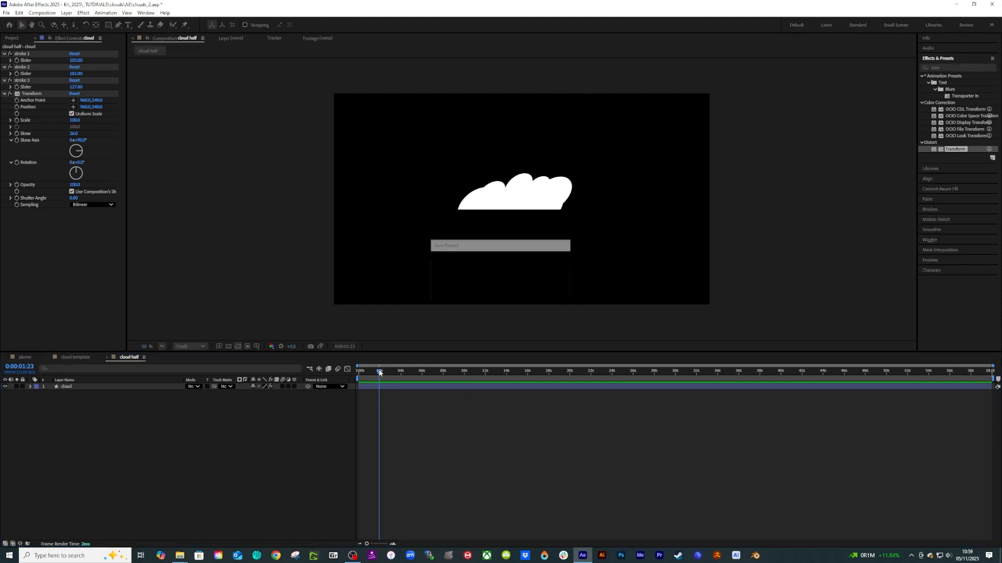
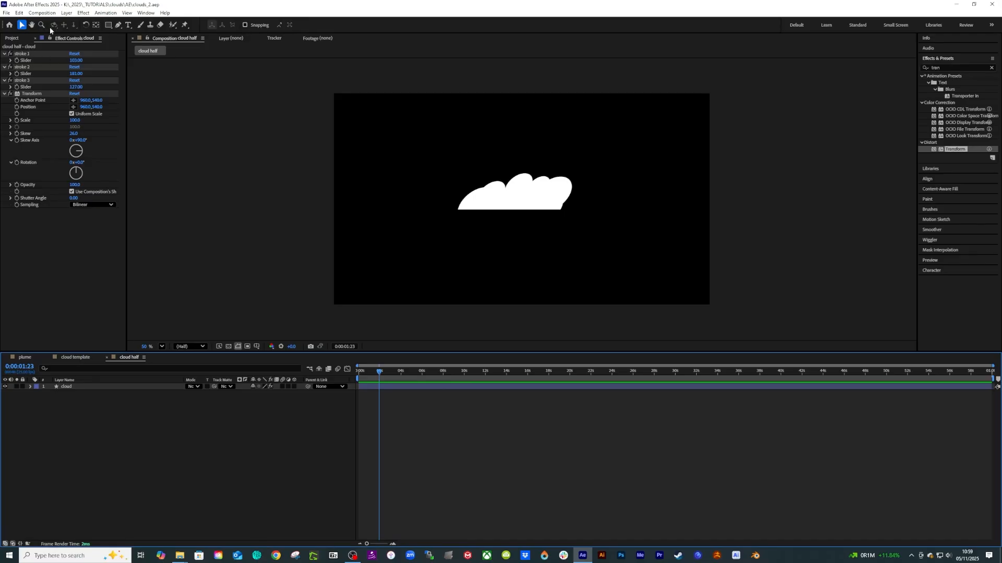
- Draw a region of interest of about 600 × 202 px closely around the slanted half cloud
{"action": "left_click", "coordinate": [43, 13]}
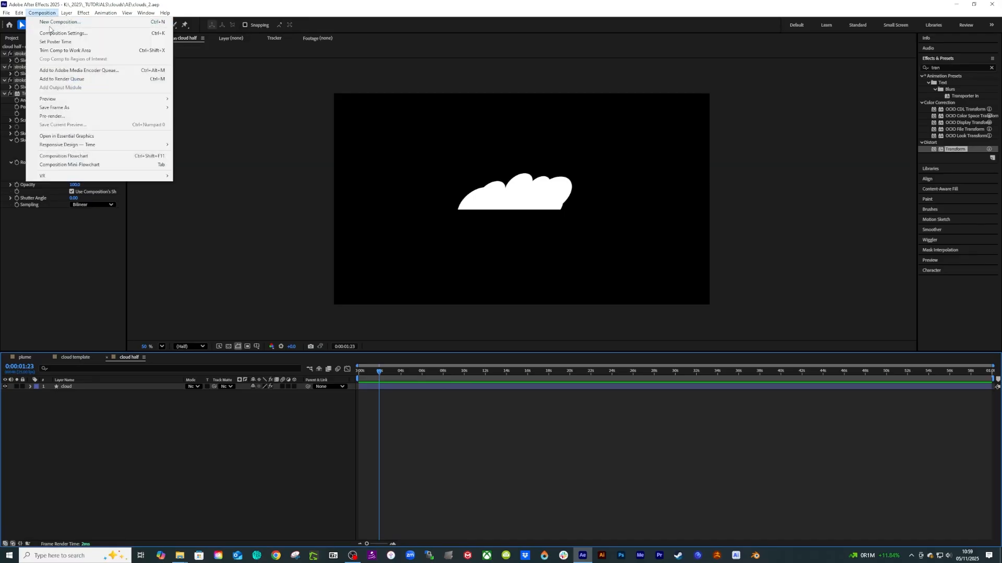
{"action": "left_click", "coordinate": [251, 452]}
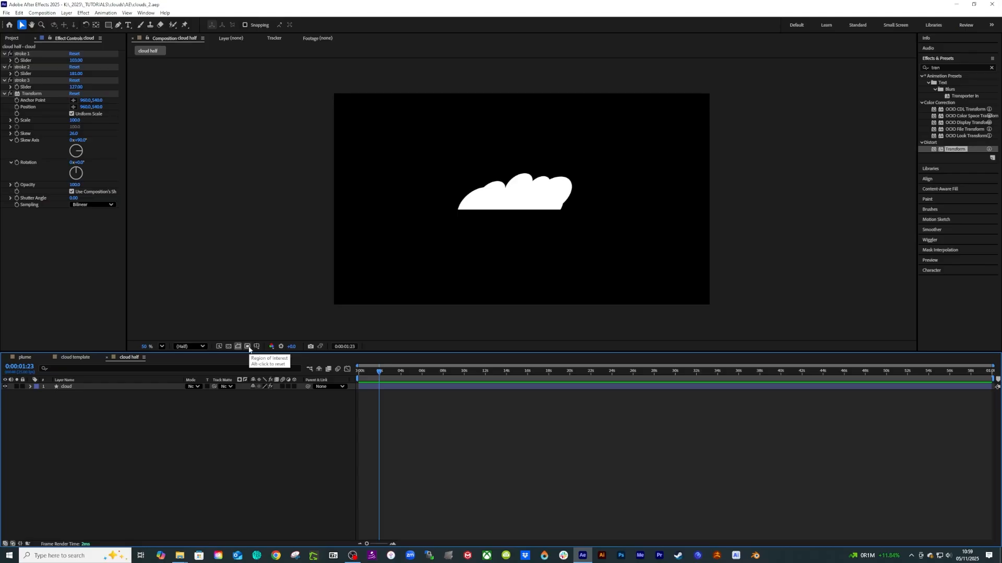
{"action": "left_click", "coordinate": [248, 348]}
{"action": "left_click_drag", "start_coordinate": [443, 165], "coordinate": [585, 211]}
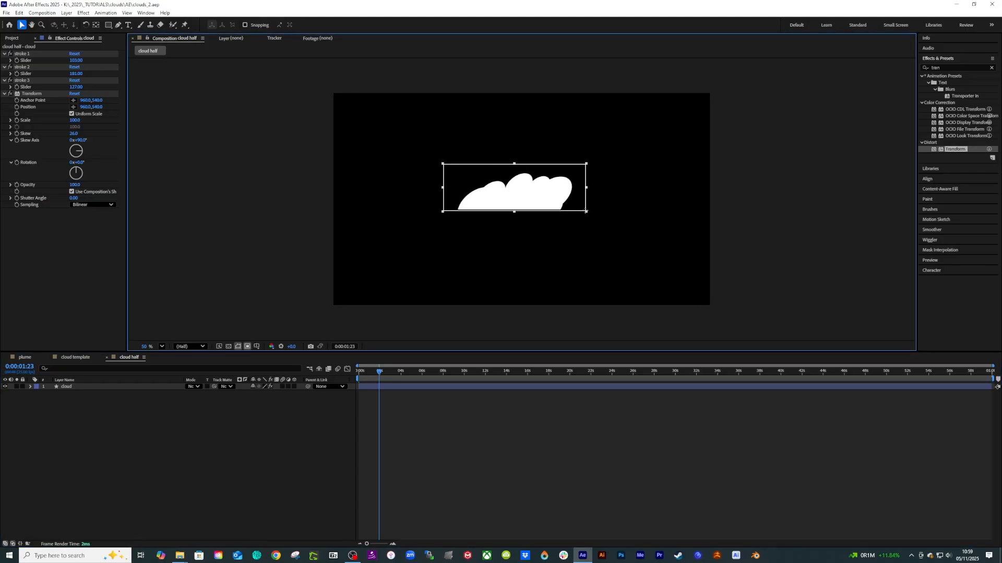
{"action": "left_click_drag", "start_coordinate": [586, 164], "coordinate": [584, 174]}
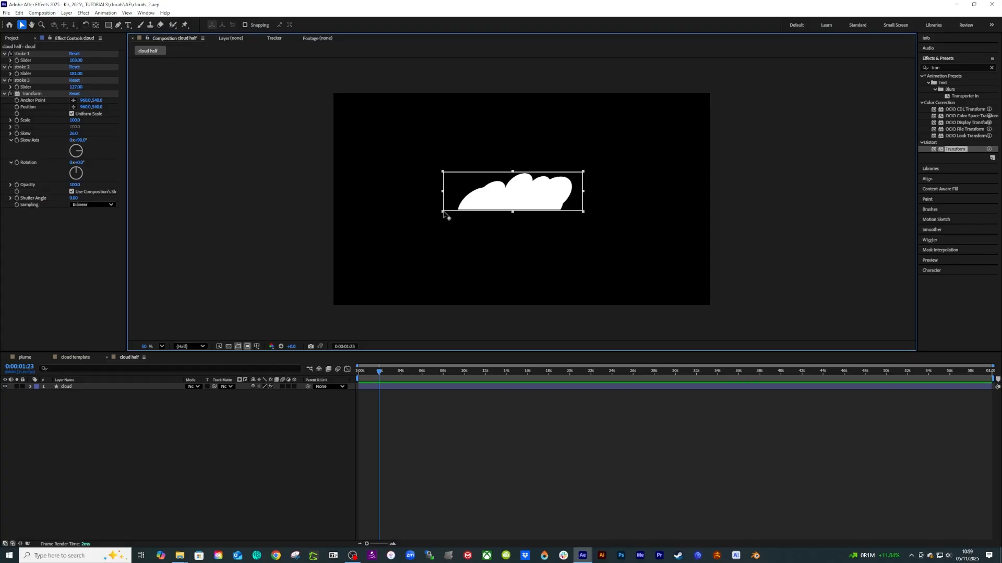
{"action": "left_click_drag", "start_coordinate": [444, 213], "coordinate": [455, 214]}
{"action": "left_click_drag", "start_coordinate": [583, 214], "coordinate": [575, 213]}
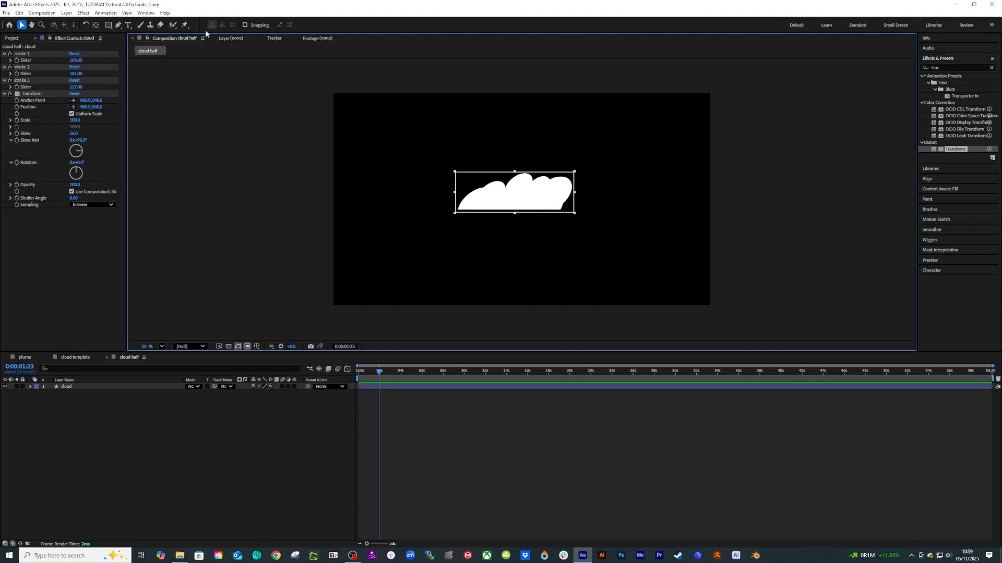
- Crop the composition to the region of interest and scrub to check how the moving cloud fits
{"action": "left_click", "coordinate": [42, 13]}
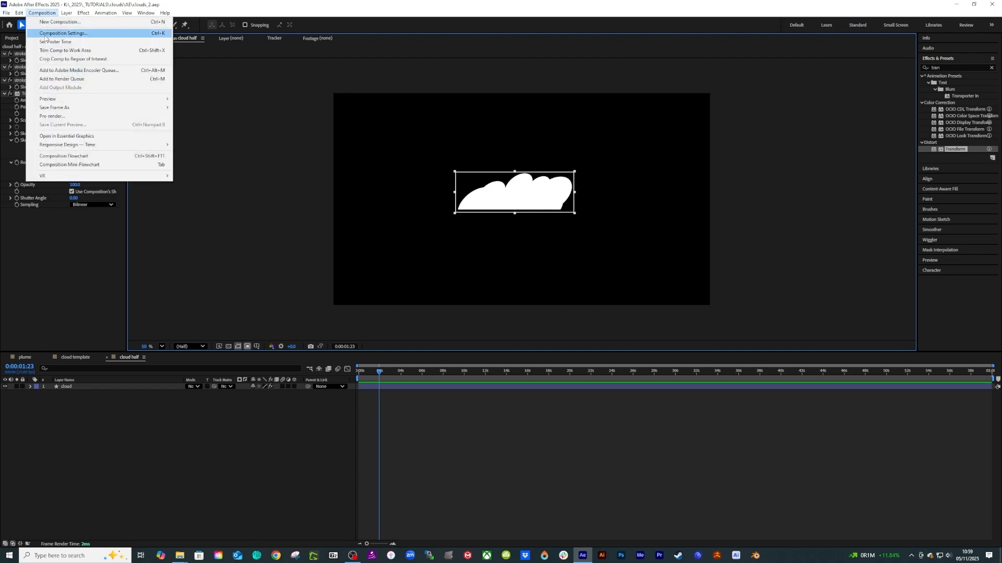
{"action": "left_click", "coordinate": [71, 59]}
{"action": "left_click_drag", "start_coordinate": [379, 372], "coordinate": [410, 376]}
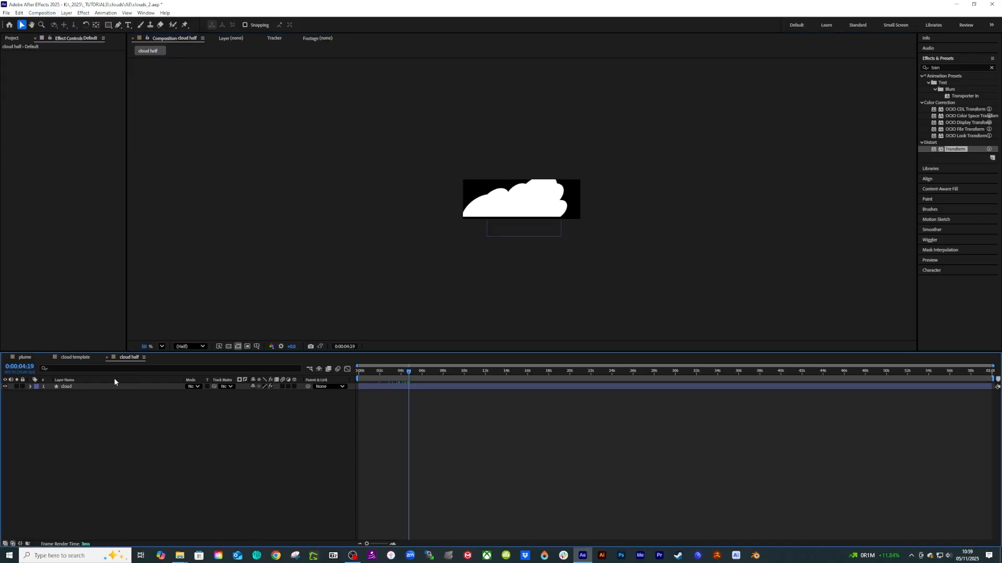
- Nudge the cloud layer slightly down and to the right inside the cropped frame, and scrub to check its fit
{"action": "left_click", "coordinate": [59, 387]}
{"action": "key", "text": "Return"}
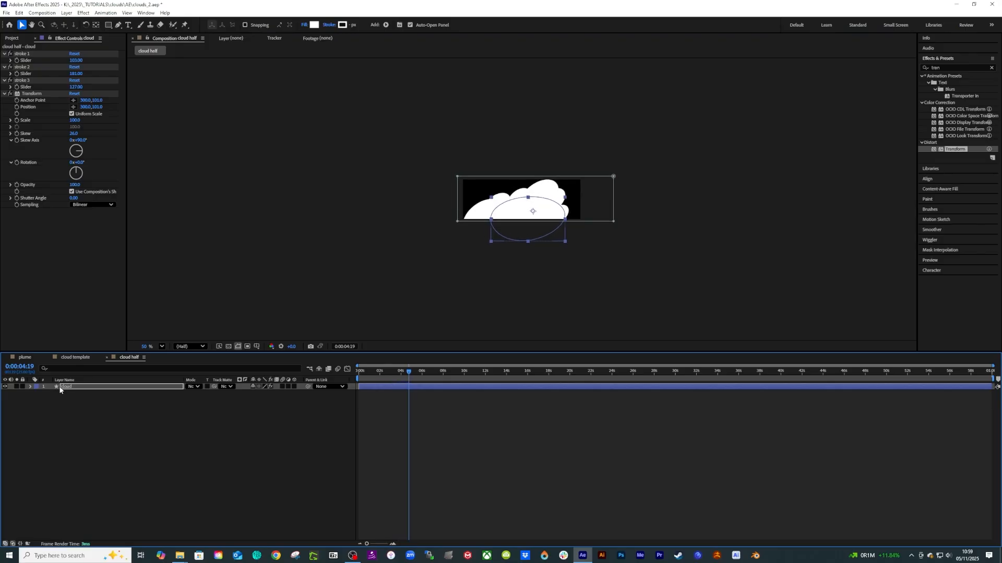
{"action": "left_click", "coordinate": [343, 481]}
{"action": "left_click_drag", "start_coordinate": [364, 382], "coordinate": [408, 376]}
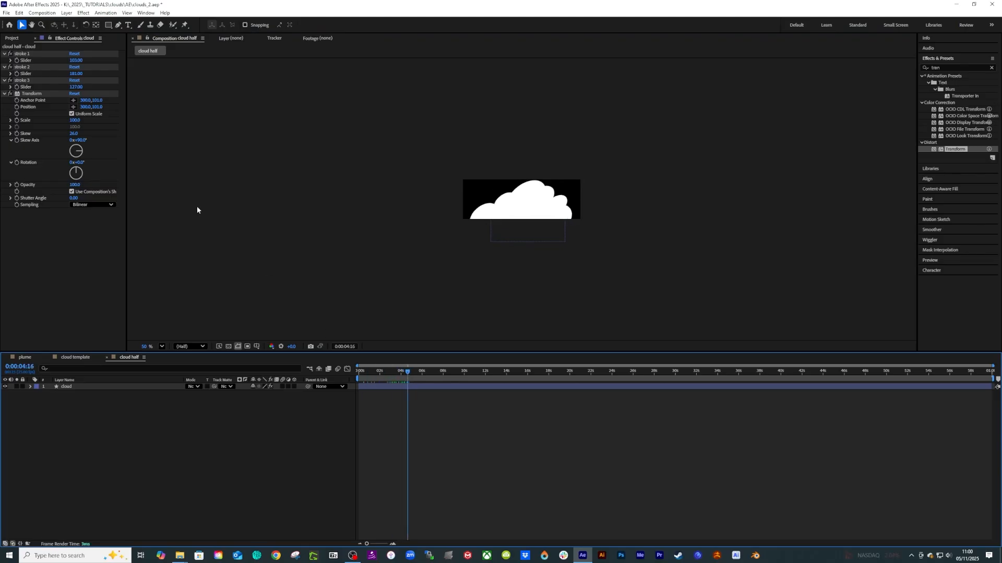
- Pre-compose the cloud layer as "slanted cloud", moving all attributes into the new composition
{"action": "left_click", "coordinate": [10, 39]}
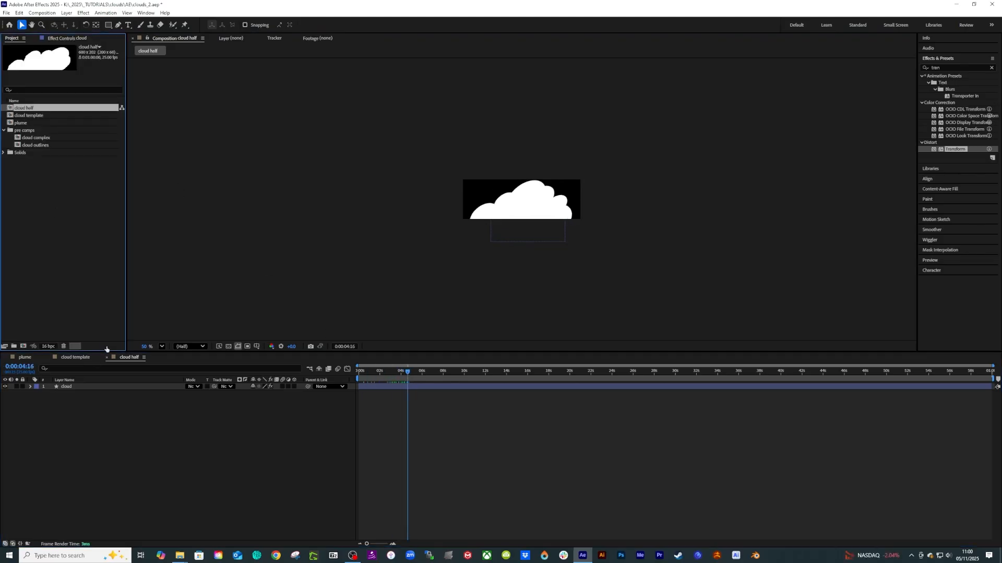
{"action": "left_click", "coordinate": [65, 387]}
{"action": "key", "text": "Return"}
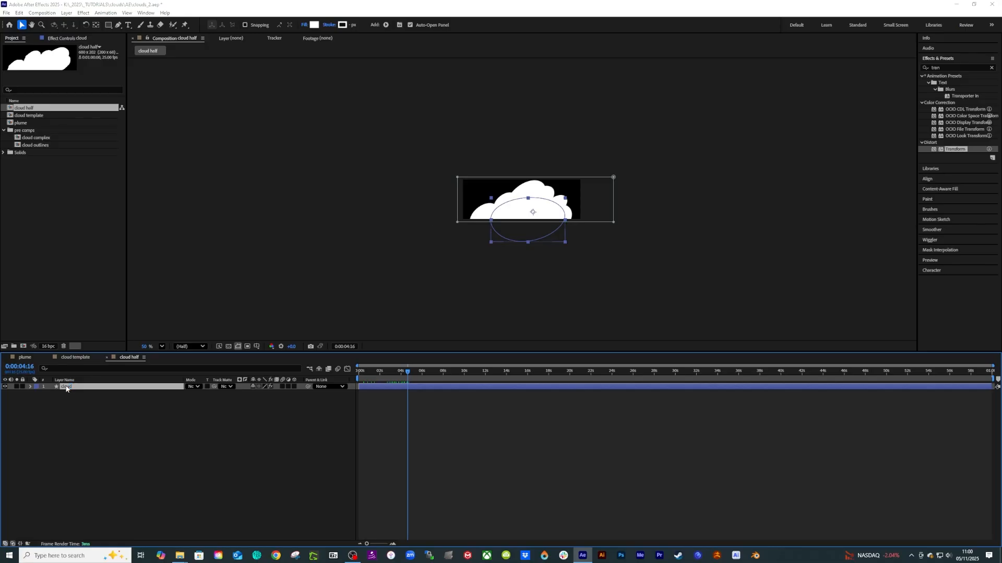
{"action": "key", "text": "ctrl+shift+c"}
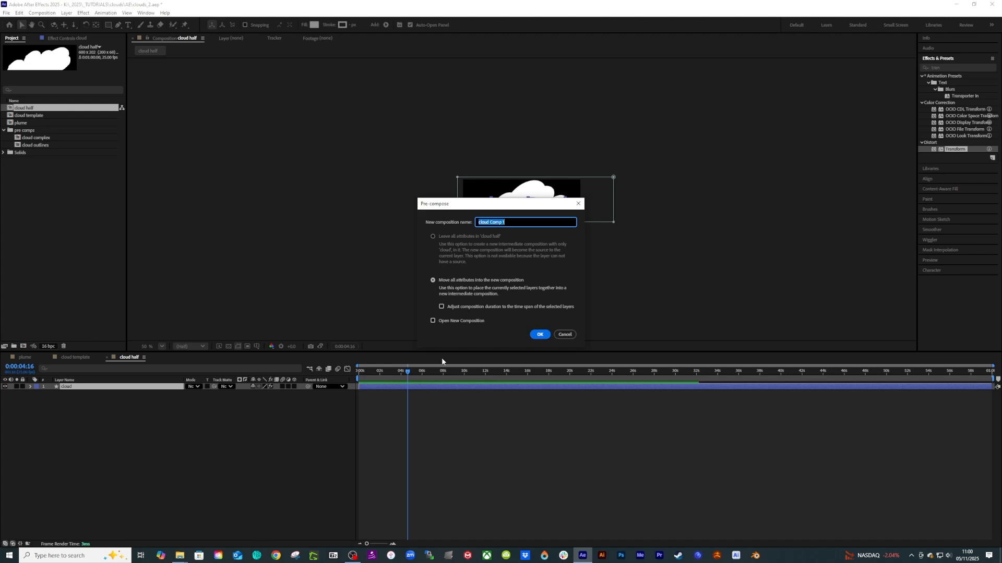
{"action": "type", "text": "slanted cloud"}
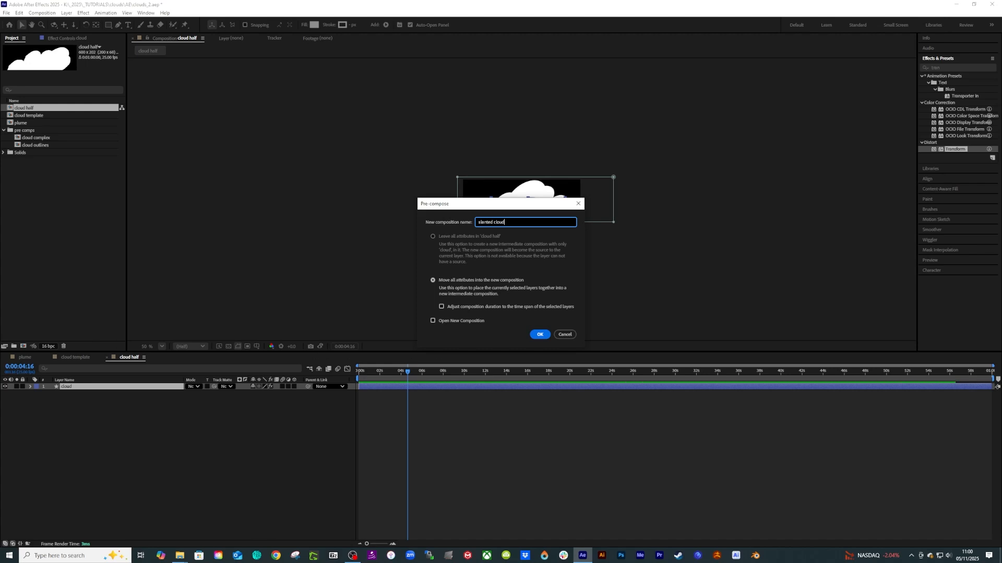
{"action": "key", "text": "Return"}
{"action": "double_click", "coordinate": [948, 66]}
{"action": "type", "text": "corner"}
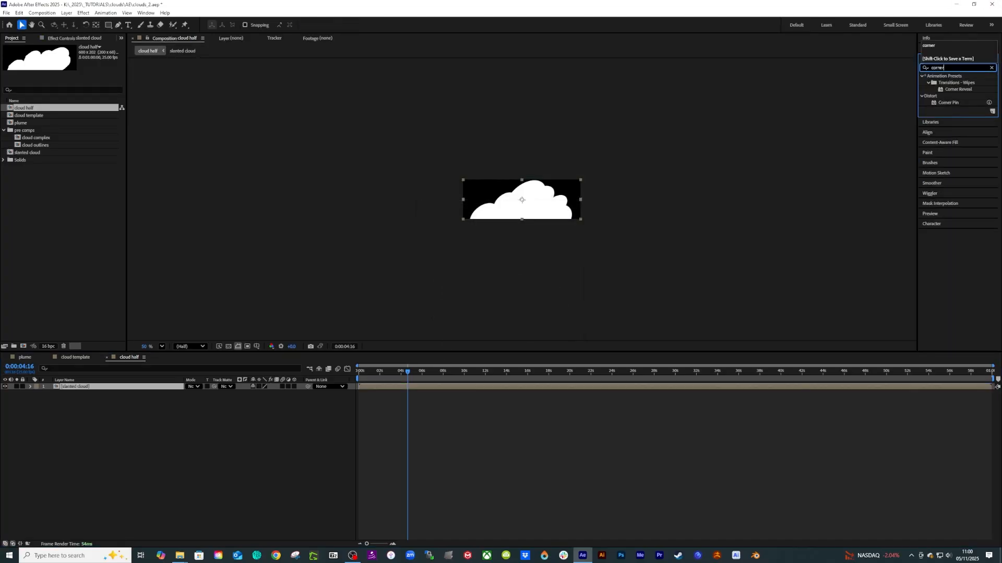
{"action": "left_click_drag", "start_coordinate": [949, 103], "coordinate": [507, 218]}
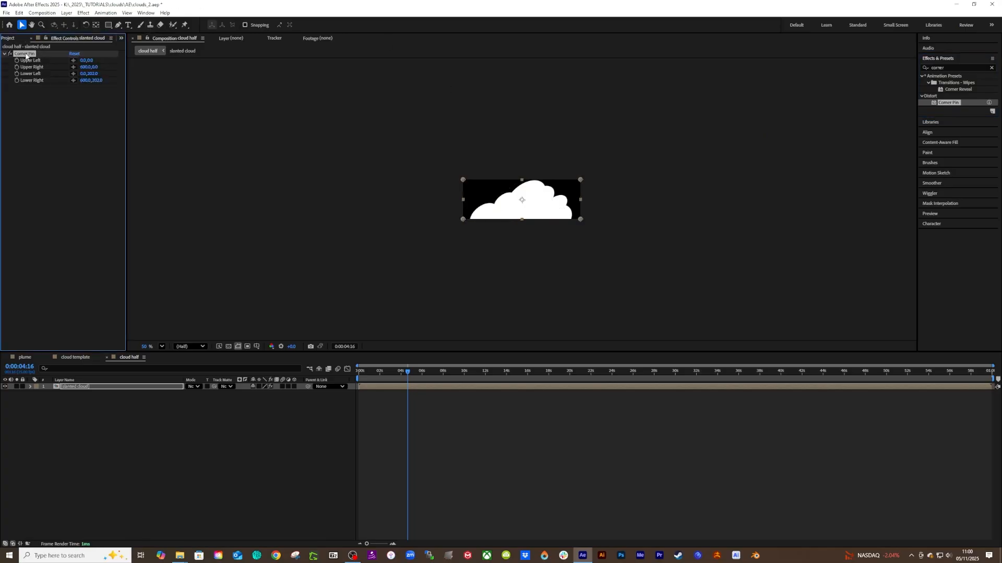
{"action": "key", "text": "Delete"}
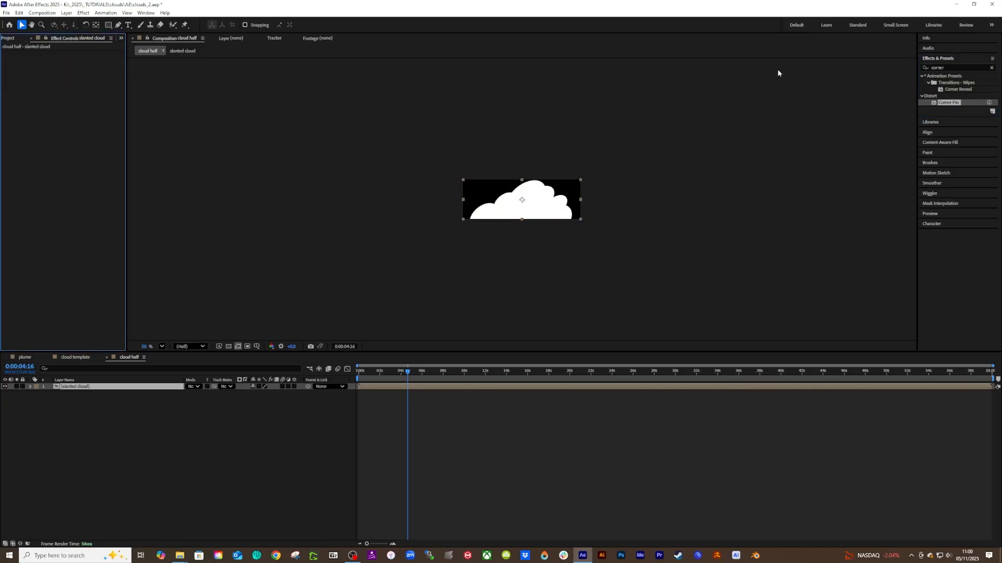
- Find the Mesh Warp effect and apply it to the slanted cloud layer
{"action": "double_click", "coordinate": [961, 67]}
{"action": "type", "text": "mesh"}
{"action": "left_click_drag", "start_coordinate": [955, 82], "coordinate": [545, 211]}
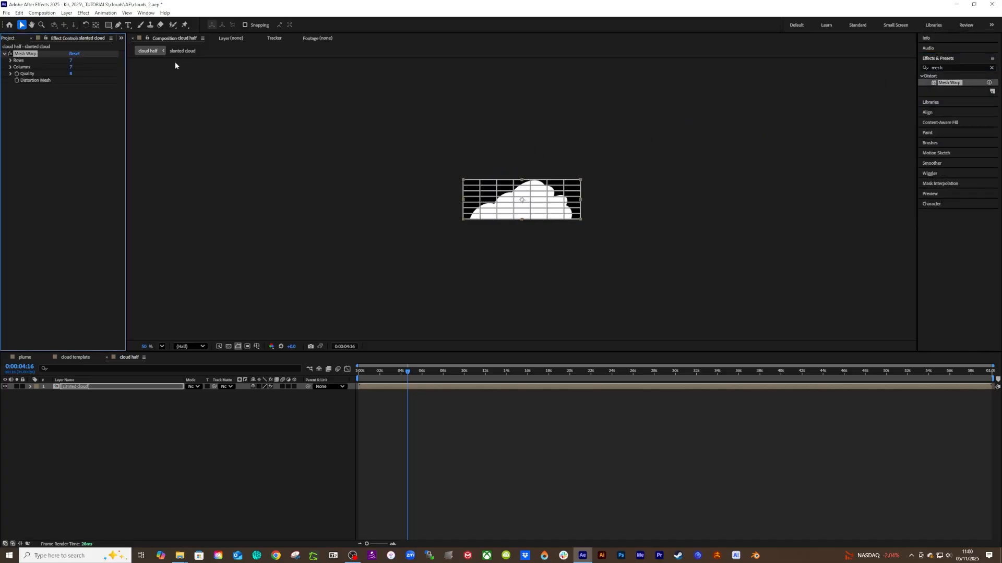
- Set the Mesh Warp grid to 2 rows and 2 columns and display it over the cloud
{"action": "left_click", "coordinate": [70, 61]}
{"action": "left_click", "coordinate": [74, 92]}
{"action": "type", "text": "2"}
{"action": "left_click", "coordinate": [74, 112]}
{"action": "left_click", "coordinate": [25, 54]}
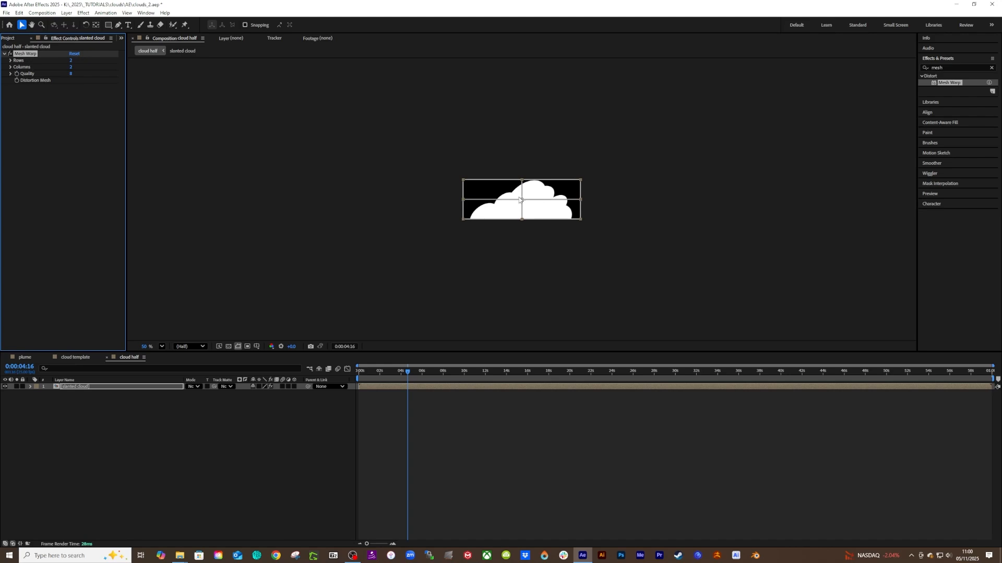
- Shift the mesh's centre point slightly right and tilt its horizontal handles diagonally, left one down and right one up, to bend the cloud
{"action": "scroll", "coordinate": [519, 199], "scroll_direction": "up", "scroll_amount": 2}
{"action": "scroll", "coordinate": [519, 199], "scroll_direction": "up", "scroll_amount": 1}
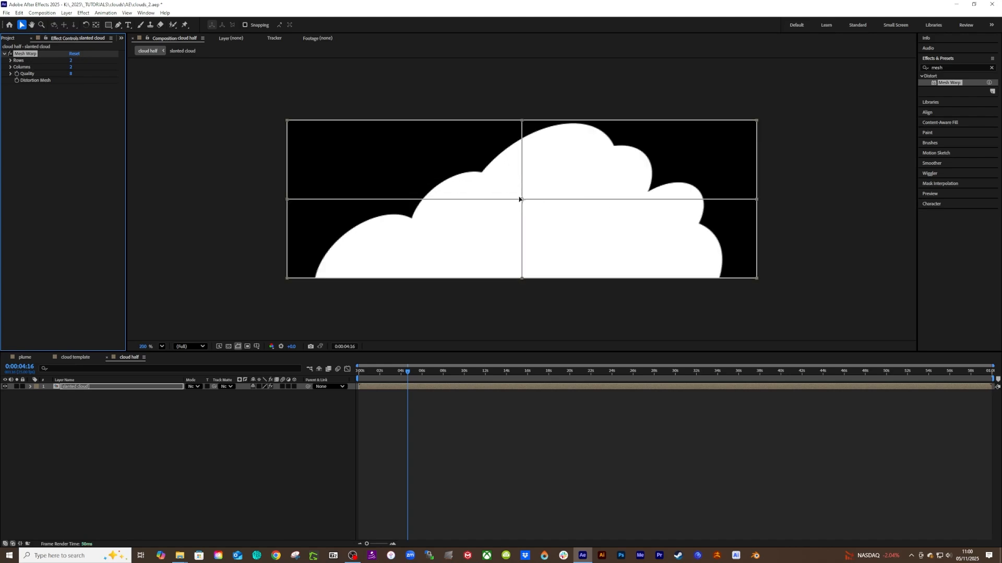
{"action": "mouse_move", "coordinate": [521, 200]}
{"action": "left_mouse_down"}
{"action": "mouse_move", "coordinate": [524, 217]}
{"action": "mouse_move", "coordinate": [525, 201]}
{"action": "left_mouse_up"}
{"action": "left_click_drag", "start_coordinate": [453, 204], "coordinate": [408, 270]}
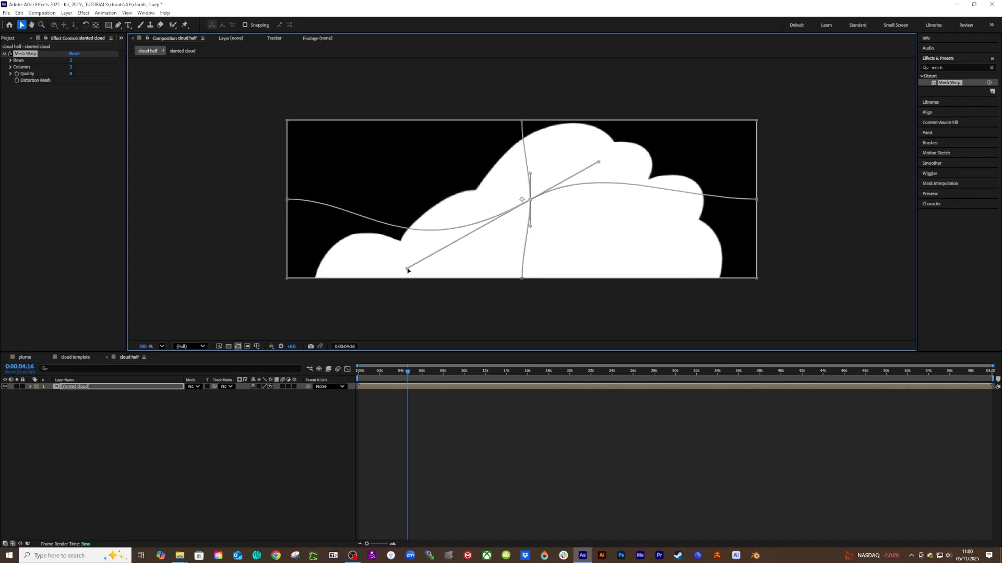
{"action": "mouse_move", "coordinate": [597, 164]}
{"action": "left_mouse_down"}
{"action": "mouse_move", "coordinate": [609, 172]}
{"action": "mouse_move", "coordinate": [617, 163]}
{"action": "left_mouse_up"}
{"action": "left_click_drag", "start_coordinate": [530, 173], "coordinate": [553, 174]}
{"action": "key", "text": "ctrl+z"}
{"action": "left_click", "coordinate": [612, 157]}
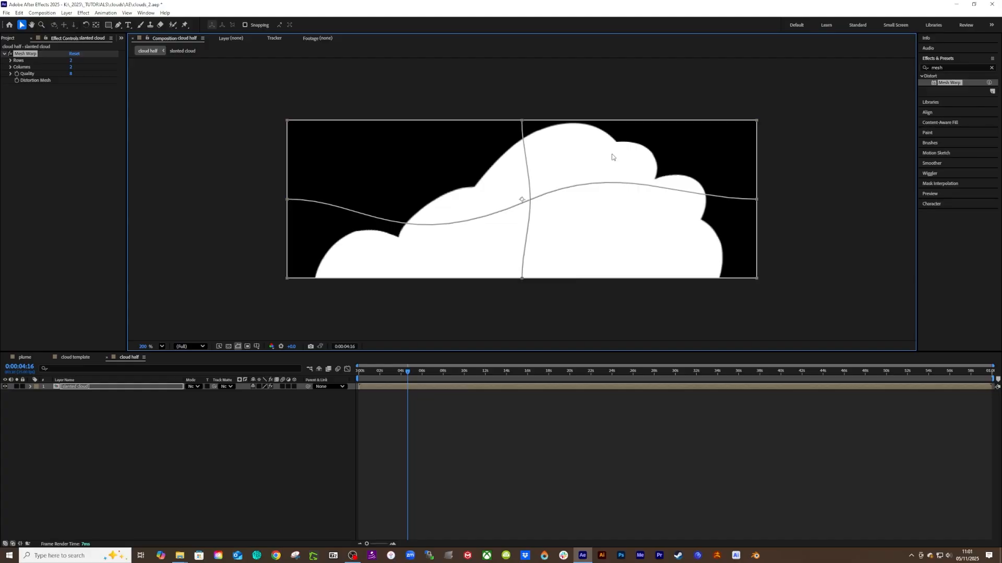
- Play back the mesh-warped cloud from the start of the composition
{"action": "left_click", "coordinate": [10, 55]}
{"action": "key", "text": "comma"}
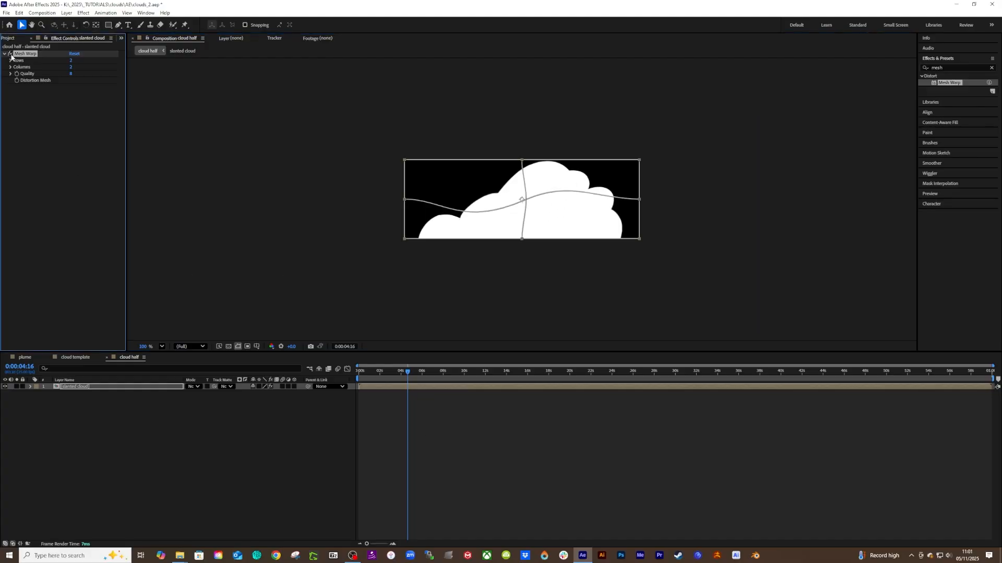
{"action": "left_click", "coordinate": [361, 435]}
{"action": "left_click_drag", "start_coordinate": [368, 376], "coordinate": [350, 379]}
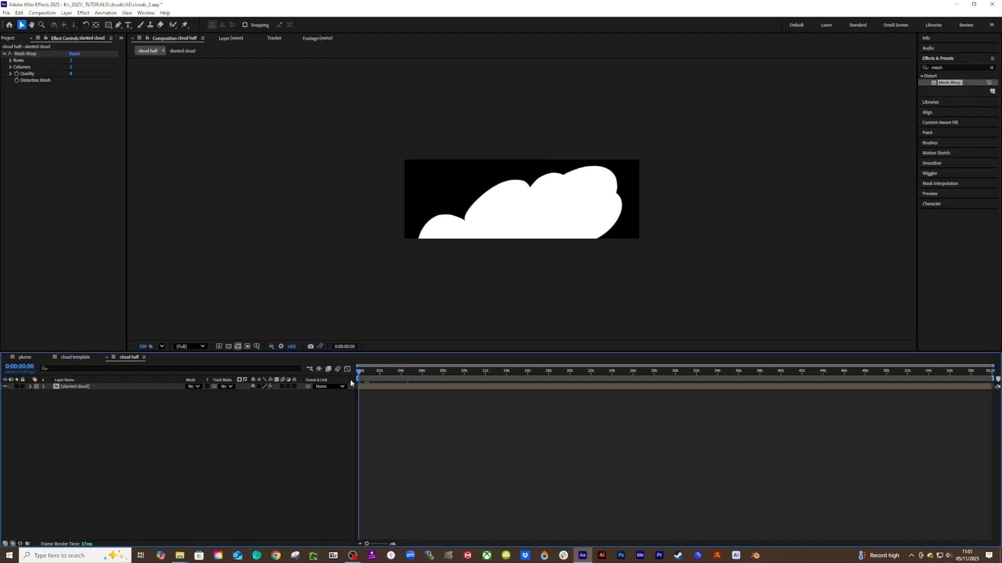
{"action": "key", "text": "space"}
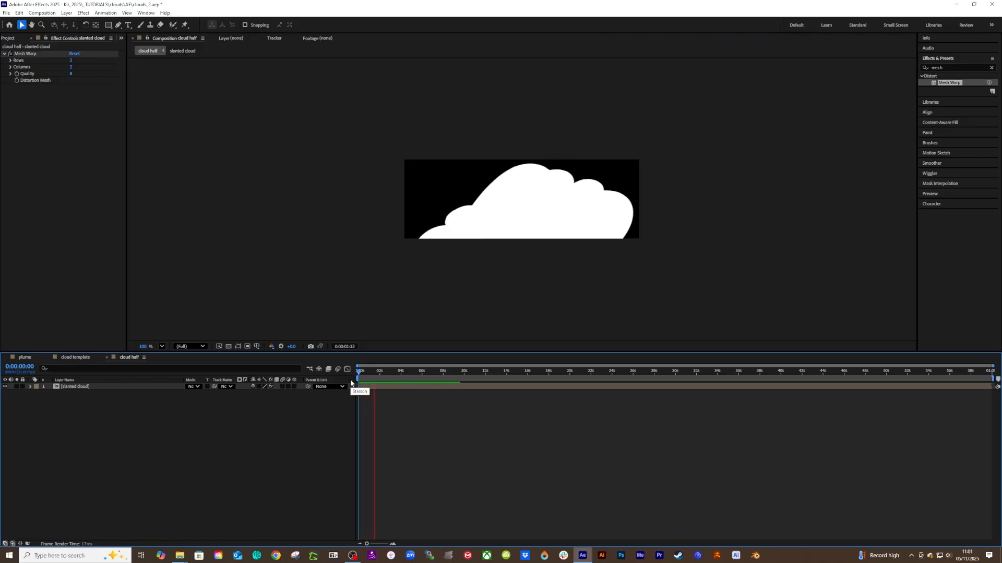
{"action": "left_click", "coordinate": [384, 371]}
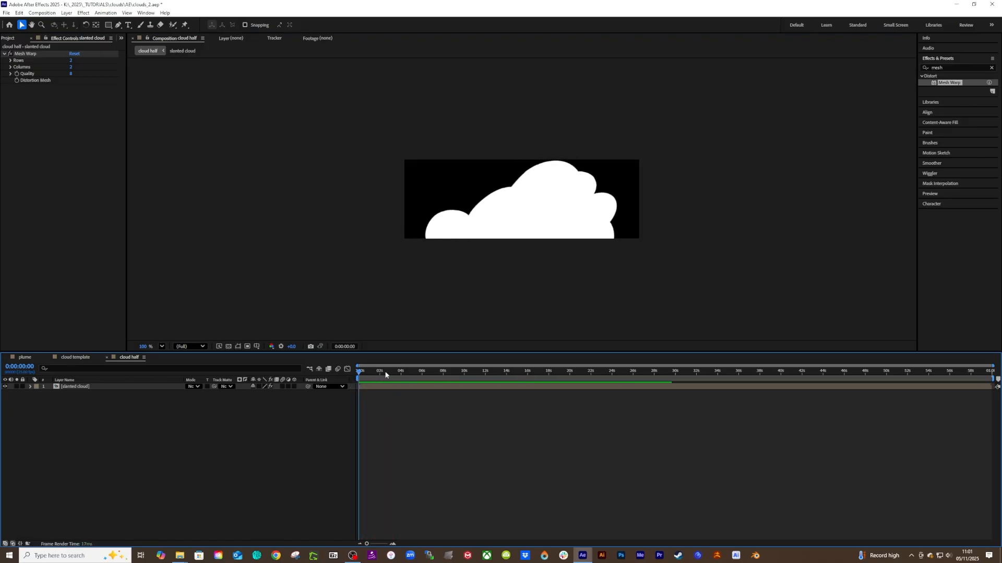
- Display the Mesh Warp grid over the slanted cloud at 0:00:02:13 and select the mesh's centre point
{"action": "left_click", "coordinate": [387, 387]}
{"action": "left_click", "coordinate": [26, 54]}
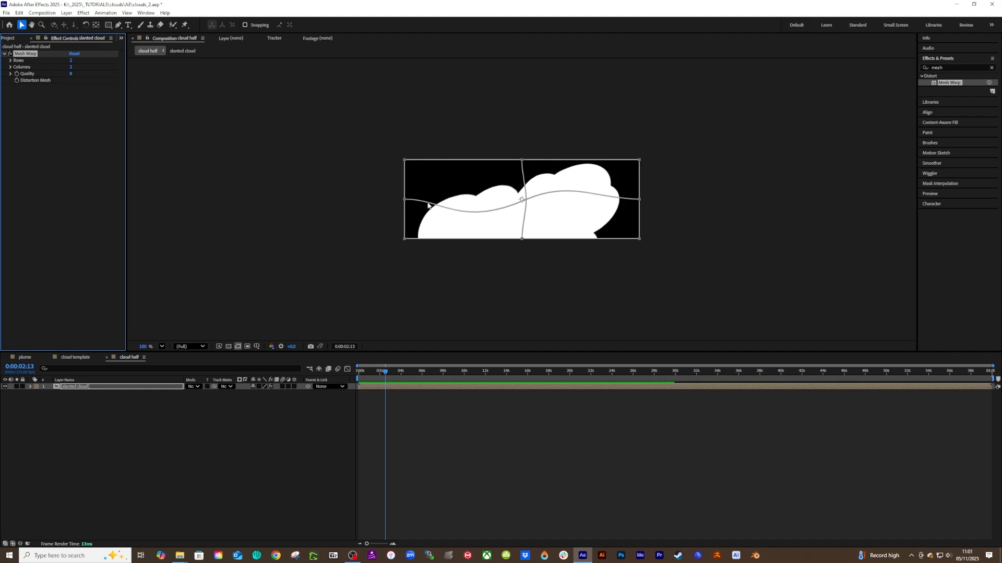
{"action": "left_click", "coordinate": [436, 211]}
{"action": "left_click", "coordinate": [523, 200]}
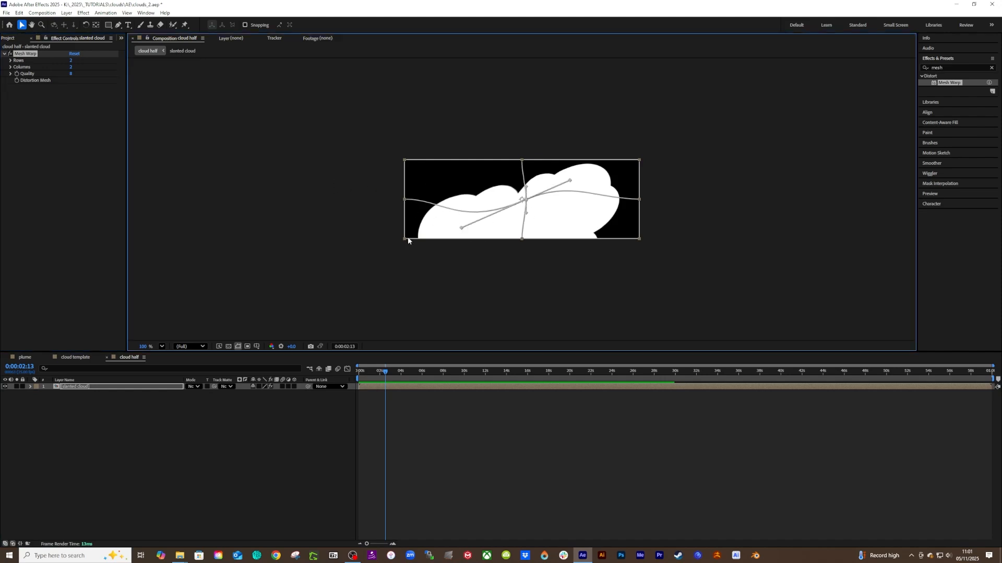
- Try to bend the mesh's lower-left corner by moving the corner point and its horizontal handle down, undoing each change
{"action": "left_click_drag", "start_coordinate": [408, 239], "coordinate": [411, 253]}
{"action": "key", "text": "ctrl+z"}
{"action": "mouse_move", "coordinate": [443, 239]}
{"action": "left_mouse_down"}
{"action": "mouse_move", "coordinate": [442, 227]}
{"action": "mouse_move", "coordinate": [445, 244]}
{"action": "left_mouse_up"}
{"action": "key", "text": "ctrl+z"}
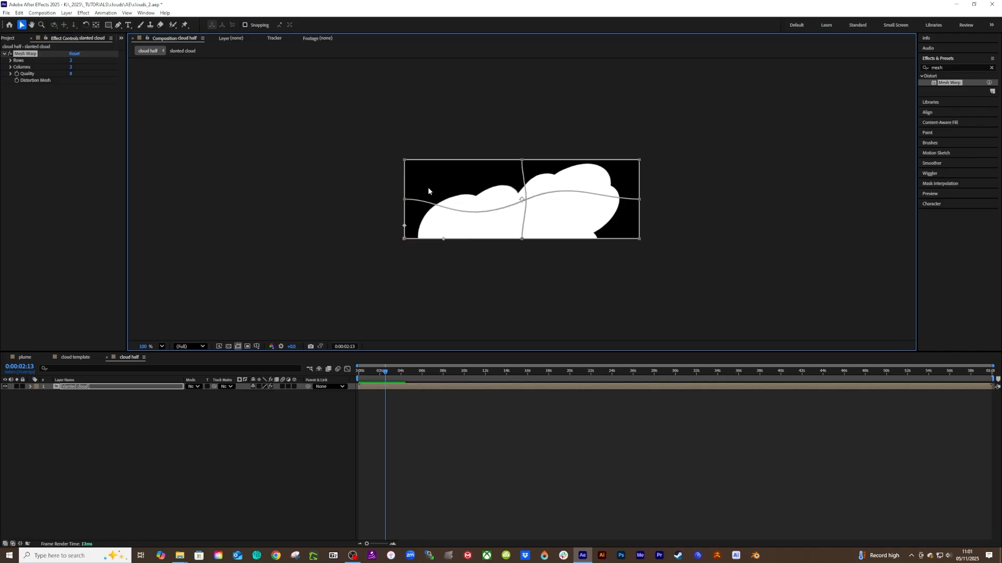
- Pull the horizontal handle of the mesh's left-middle point to just below the grid's bottom centre, flattening the cloud's left side
{"action": "left_click", "coordinate": [404, 200]}
{"action": "left_click_drag", "start_coordinate": [443, 200], "coordinate": [522, 249]}
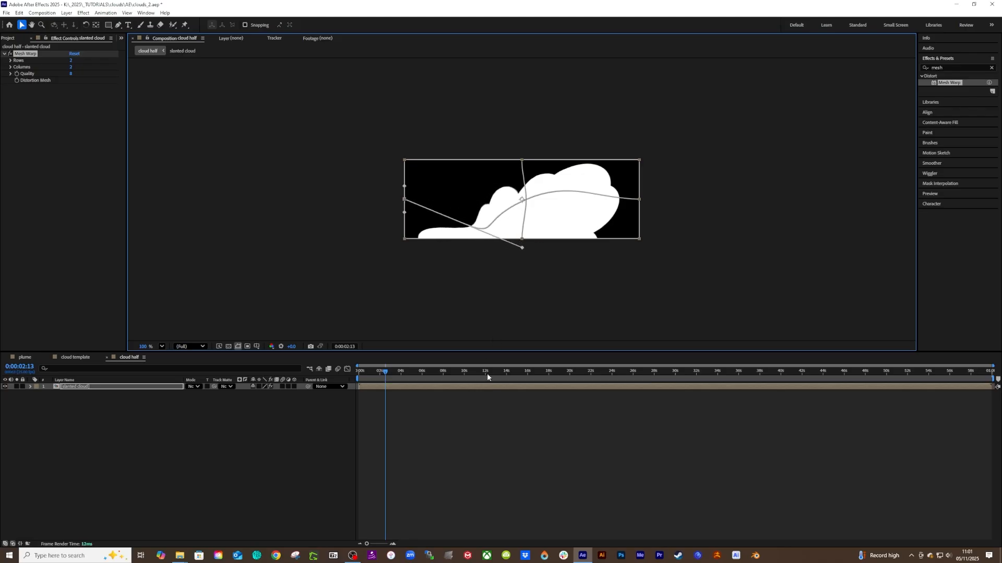
{"action": "left_click", "coordinate": [457, 438]}
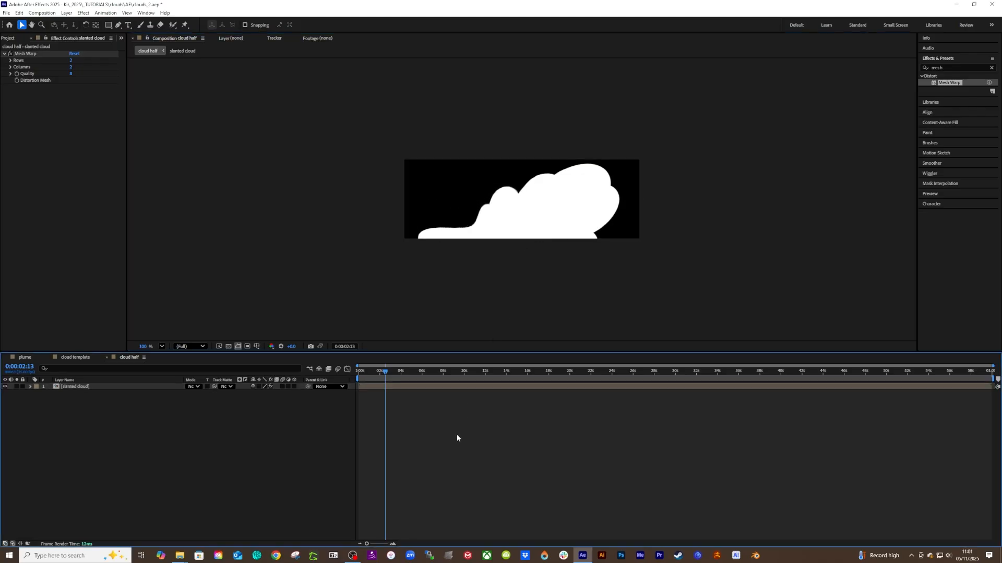
- Play back the reshaped cloud from 0:00:00:24 and save the project
{"action": "left_click", "coordinate": [369, 374]}
{"action": "key", "text": "space"}
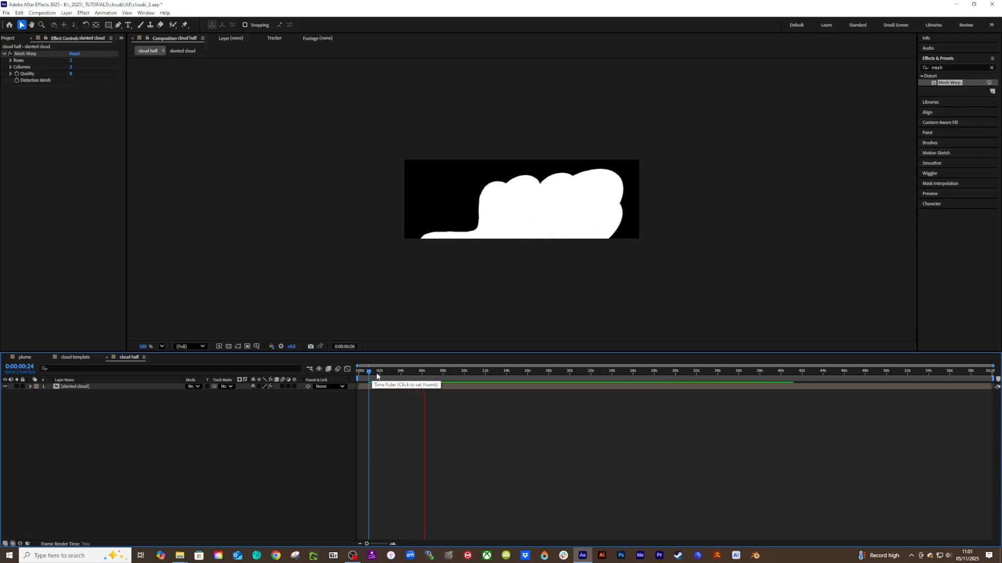
{"action": "left_click", "coordinate": [377, 375]}
{"action": "key", "text": "ctrl+s"}
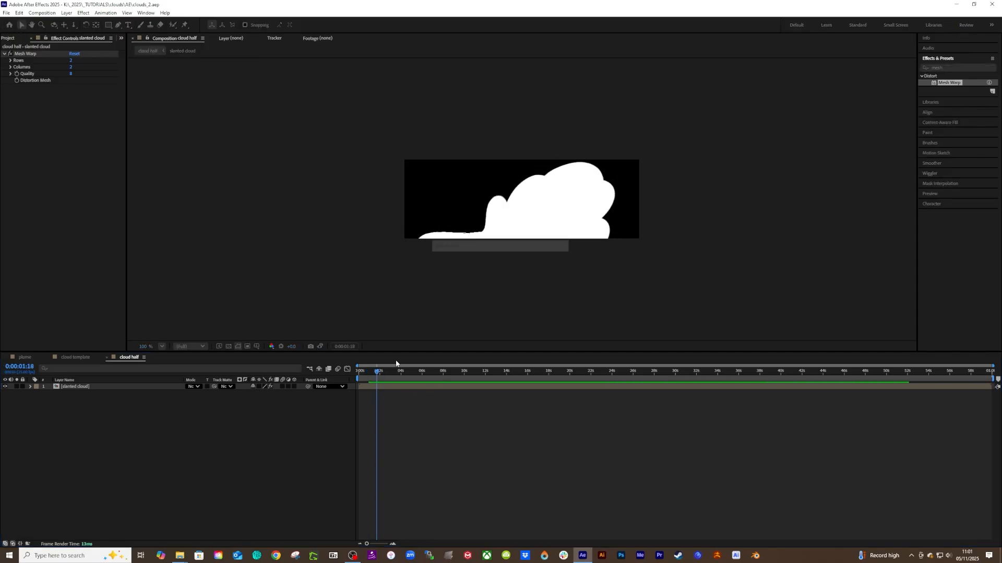
- Find Turbulent Displace, apply it to the slanted cloud layer and set its displacement type to Horizontal Displacement
{"action": "left_click", "coordinate": [955, 67]}
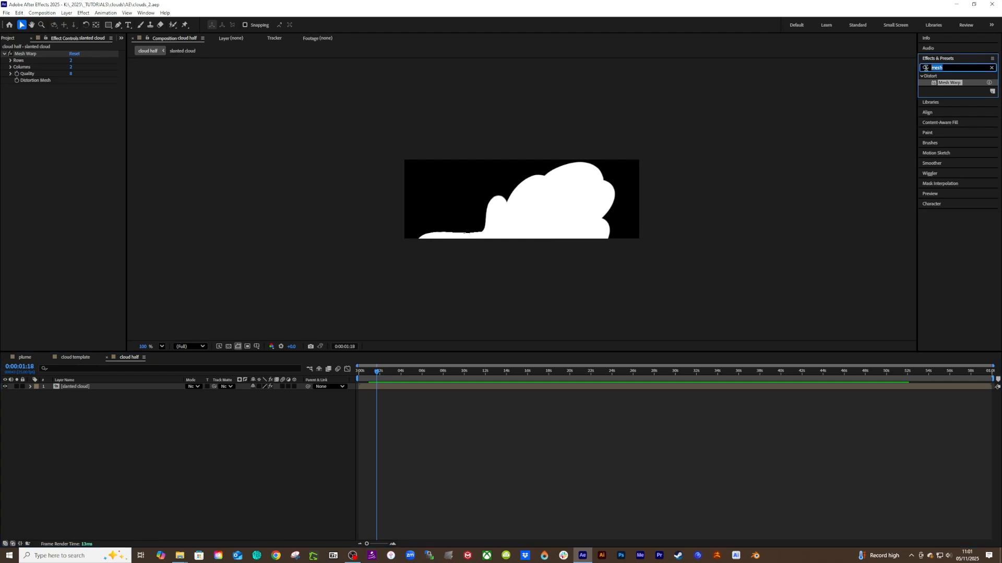
{"action": "type", "text": "turb"}
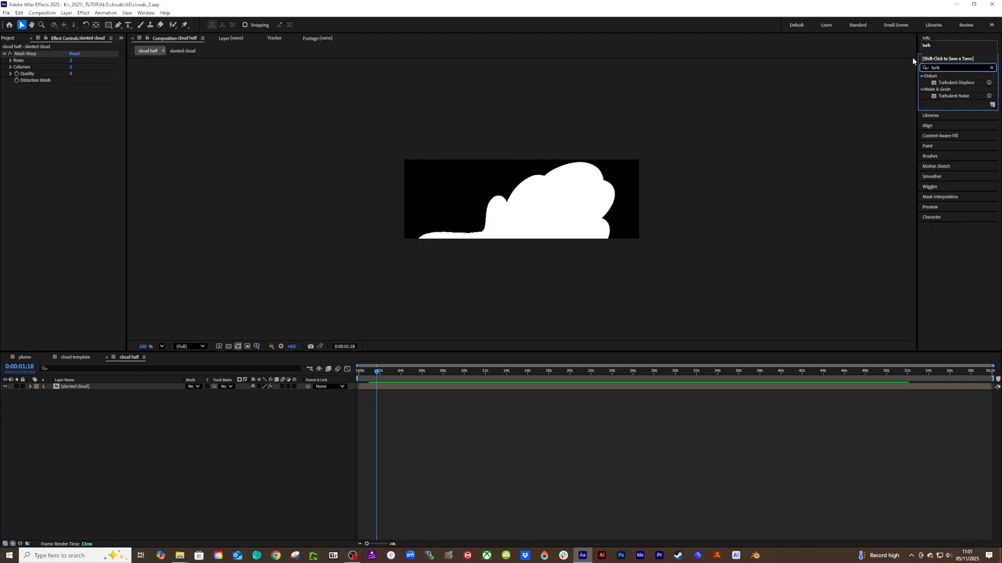
{"action": "left_click_drag", "start_coordinate": [952, 82], "coordinate": [517, 222]}
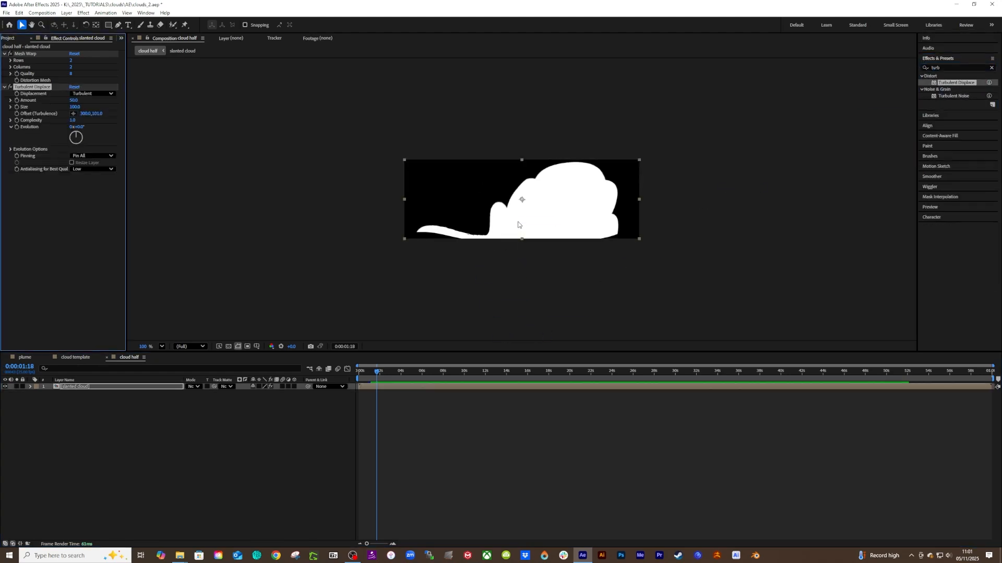
{"action": "left_click", "coordinate": [76, 93]}
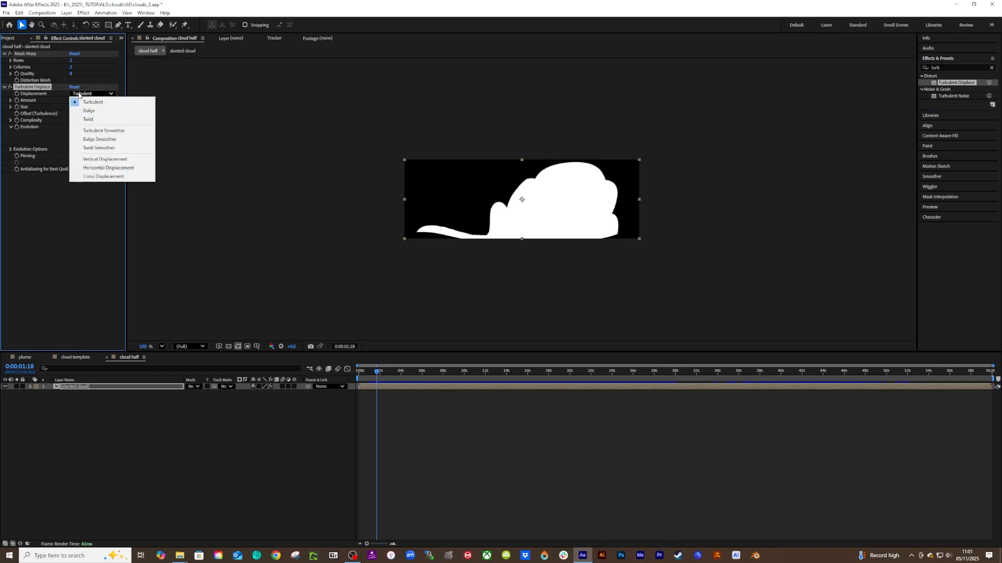
{"action": "left_click", "coordinate": [108, 167]}
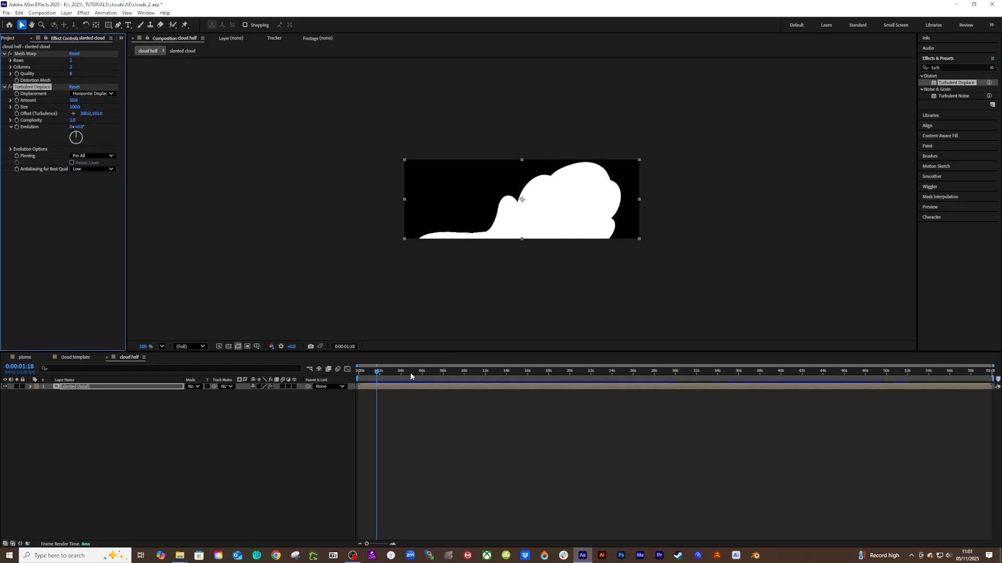
- Play back the horizontally displaced cloud and examine its edges up close around 0:00:05:03
{"action": "left_click", "coordinate": [375, 376]}
{"action": "key", "text": "space"}
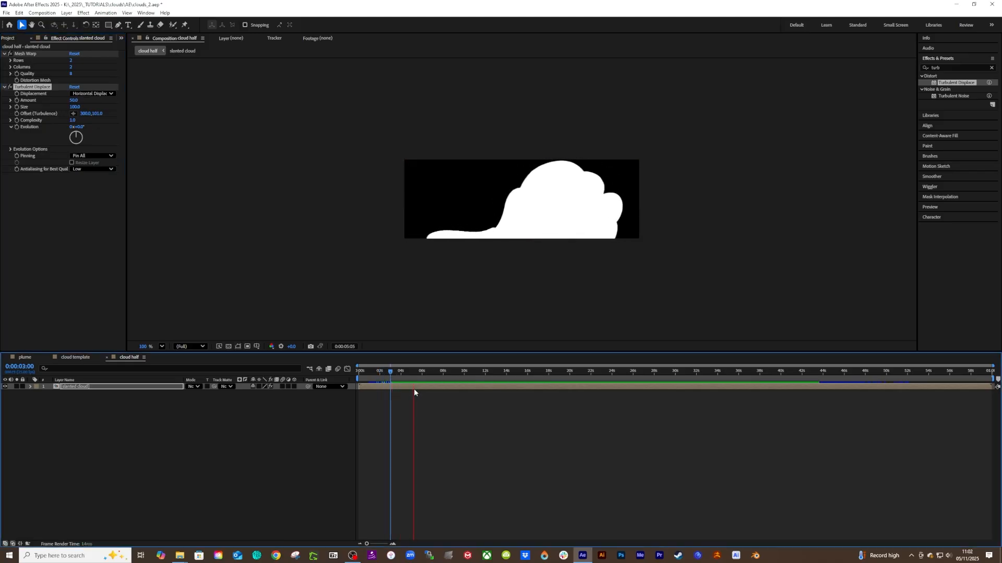
{"action": "key", "text": "comma"}
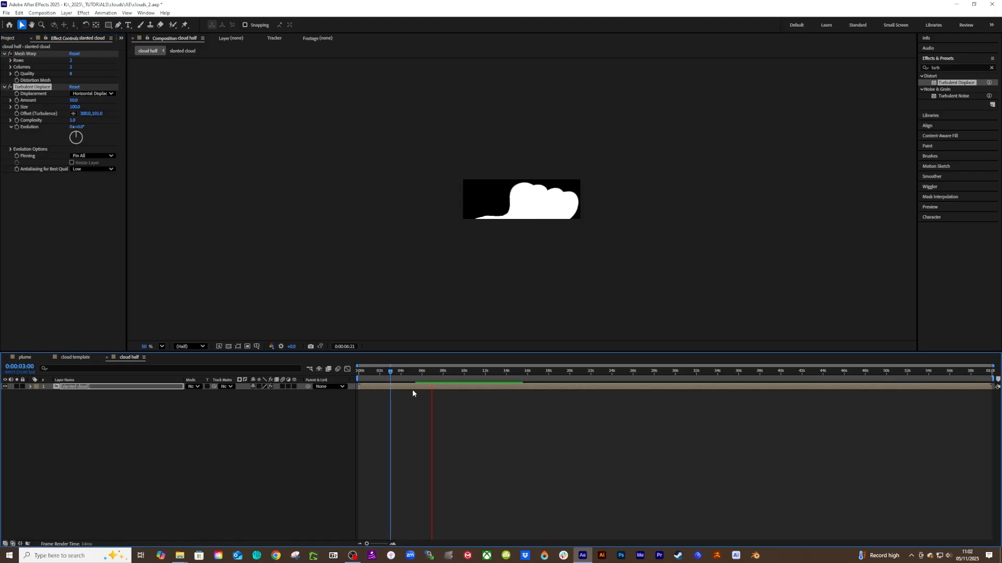
{"action": "left_click", "coordinate": [408, 372]}
{"action": "key", "text": "period"}
{"action": "key", "text": "period"}
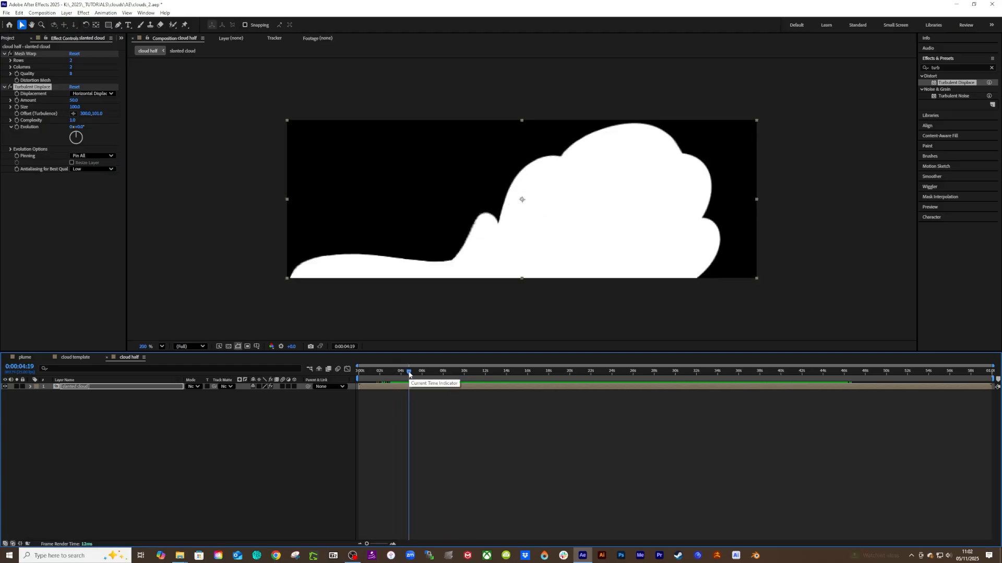
{"action": "left_click_drag", "start_coordinate": [409, 374], "coordinate": [412, 374]}
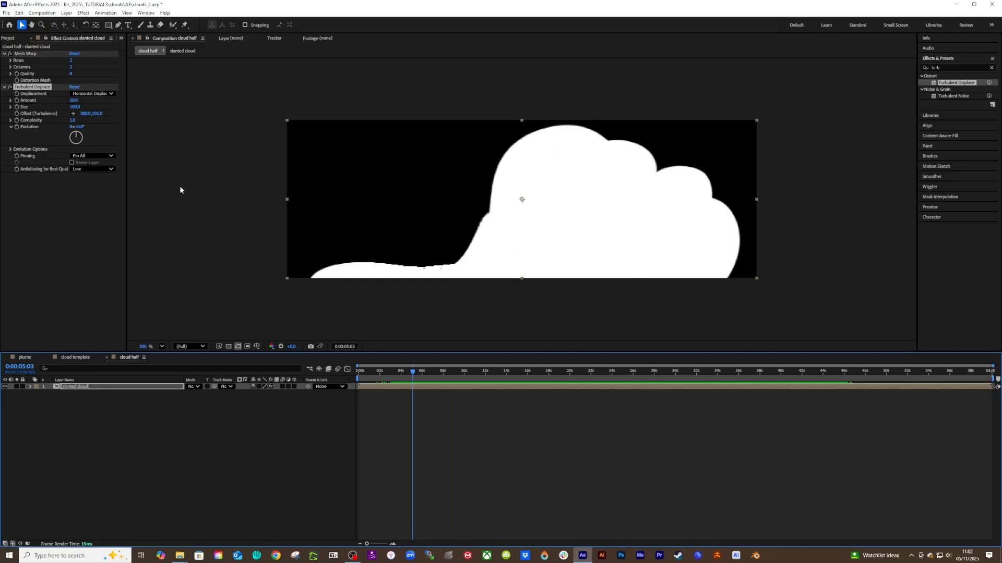
- Copy Adjustment Layer 2 from the plume composition and paste it above the slanted cloud in the cloud half composition
{"action": "left_click", "coordinate": [31, 359]}
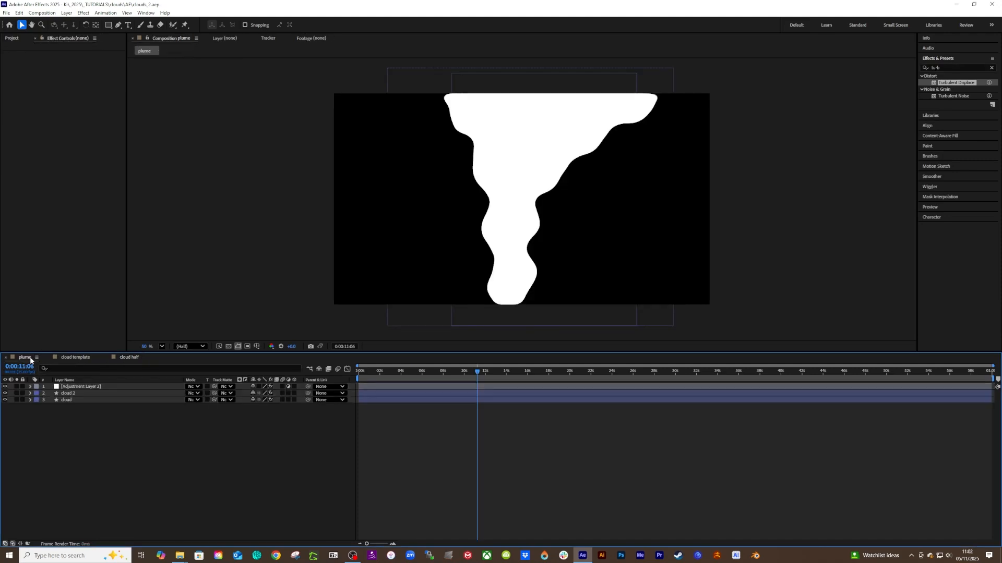
{"action": "left_click", "coordinate": [106, 386]}
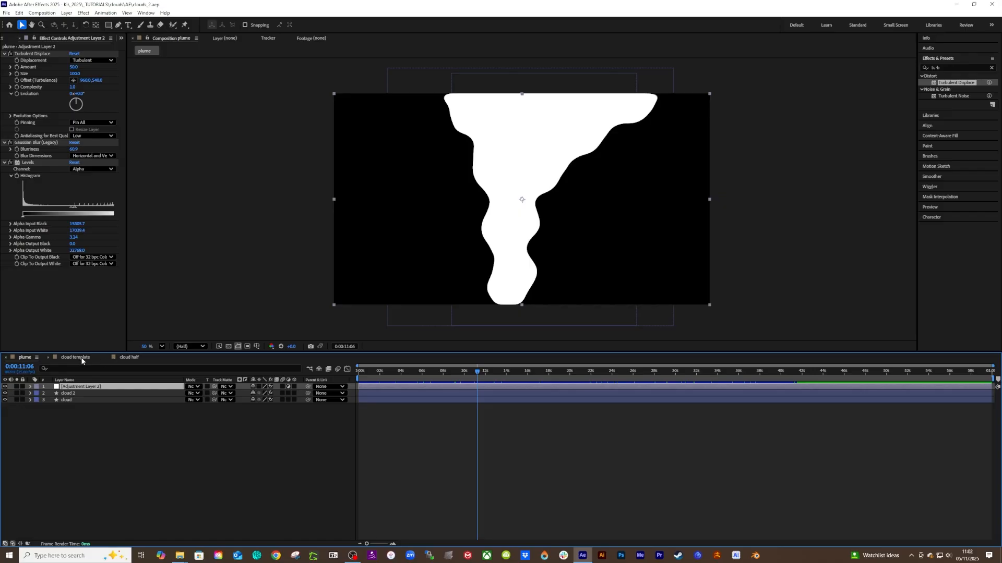
{"action": "left_click", "coordinate": [123, 359]}
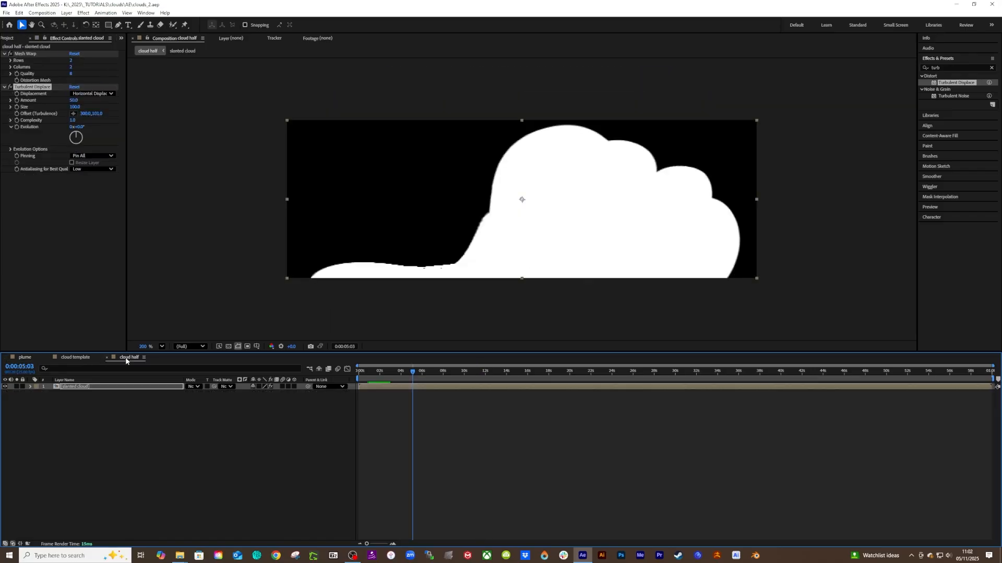
{"action": "left_click", "coordinate": [80, 387]}
{"action": "key", "text": "ctrl+v"}
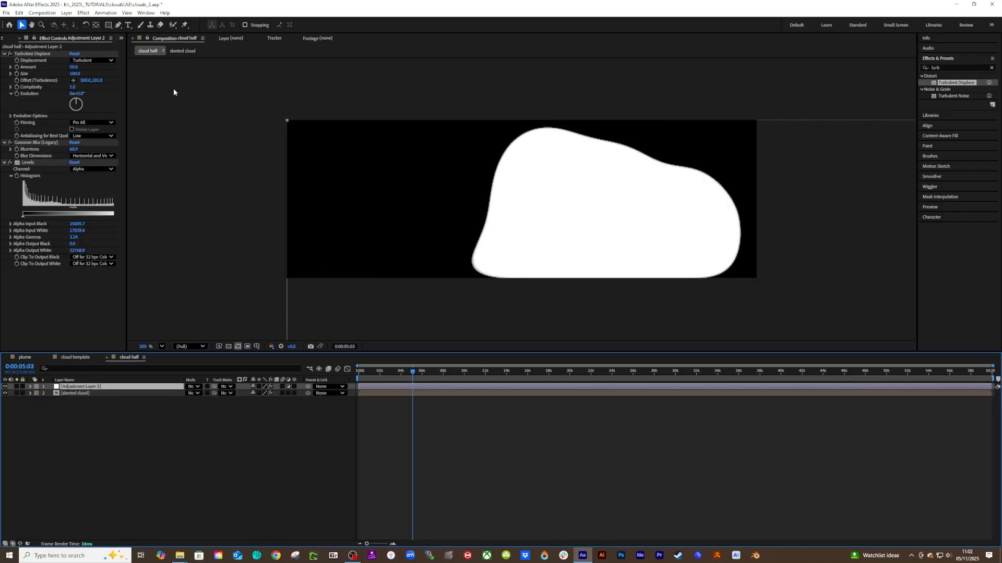
- Disable Gaussian Blur on the pasted adjustment layer and delete its Turbulent Displace effect
{"action": "left_click", "coordinate": [10, 143]}
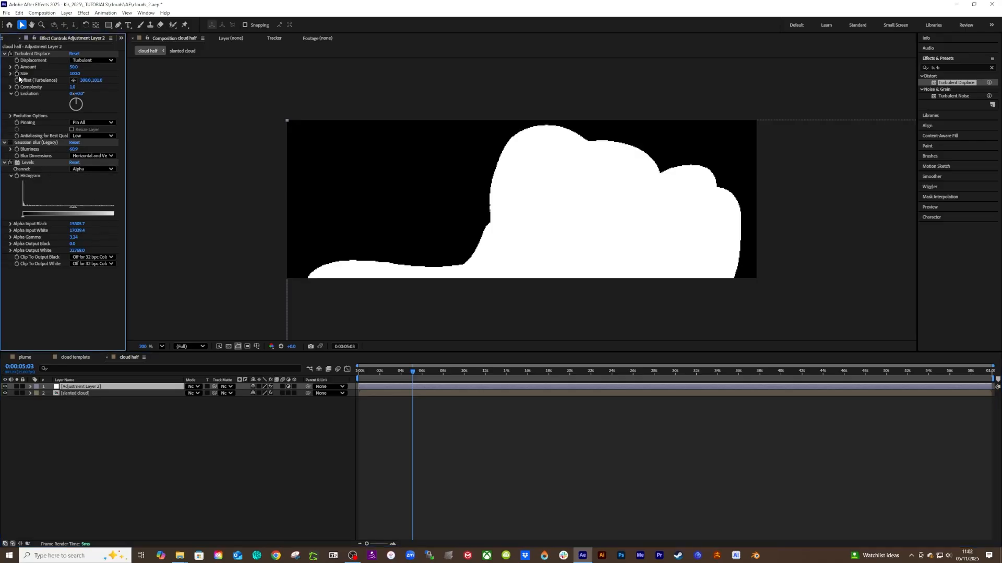
{"action": "left_click", "coordinate": [10, 54]}
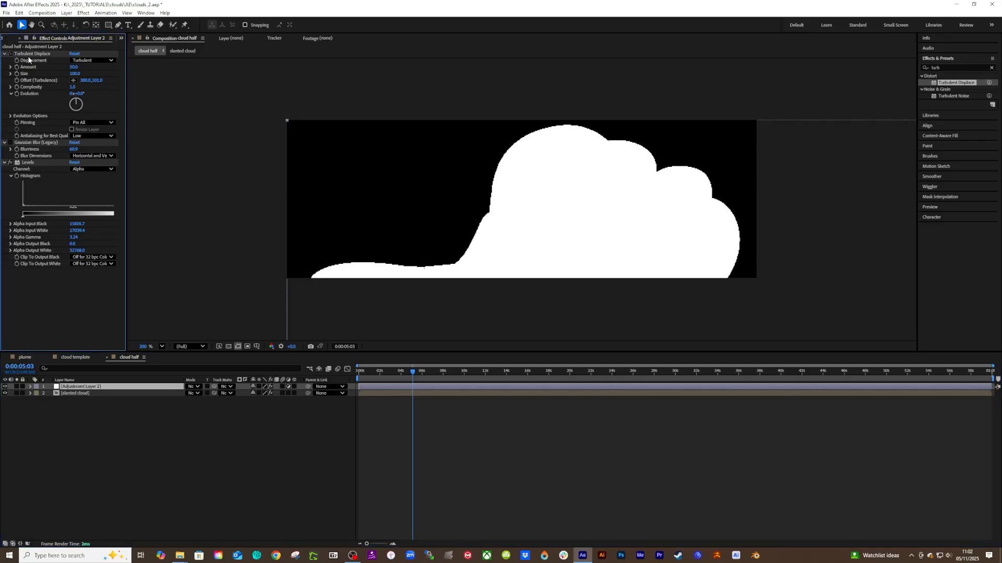
{"action": "left_click", "coordinate": [34, 54]}
{"action": "key", "text": "Delete"}
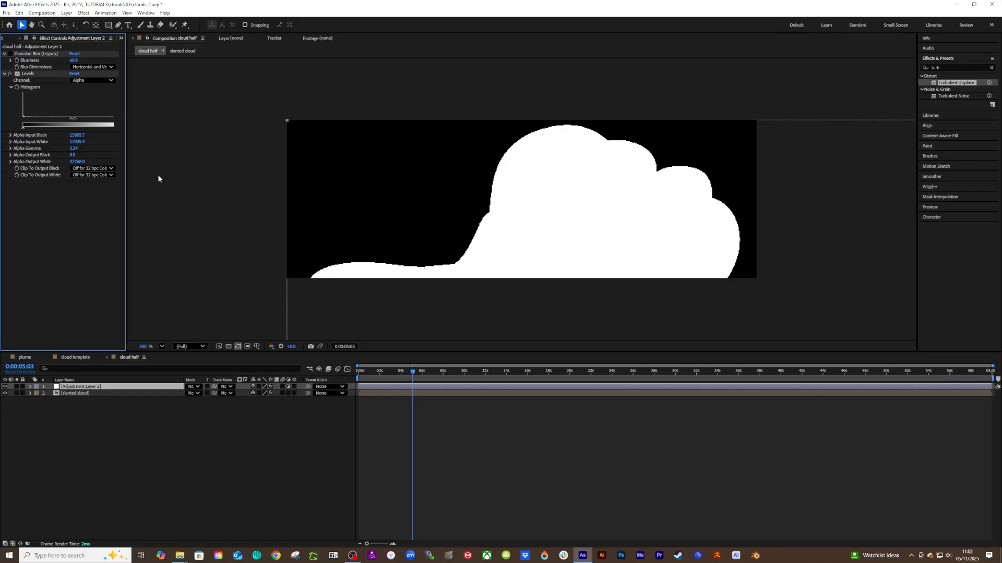
- Compare the cloud's edges with Levels off and on, and inspect the shape at 0:00:09:10
{"action": "left_click", "coordinate": [10, 74]}
{"action": "left_click", "coordinate": [11, 74]}
{"action": "scroll", "coordinate": [534, 185], "scroll_direction": "down", "scroll_amount": 2}
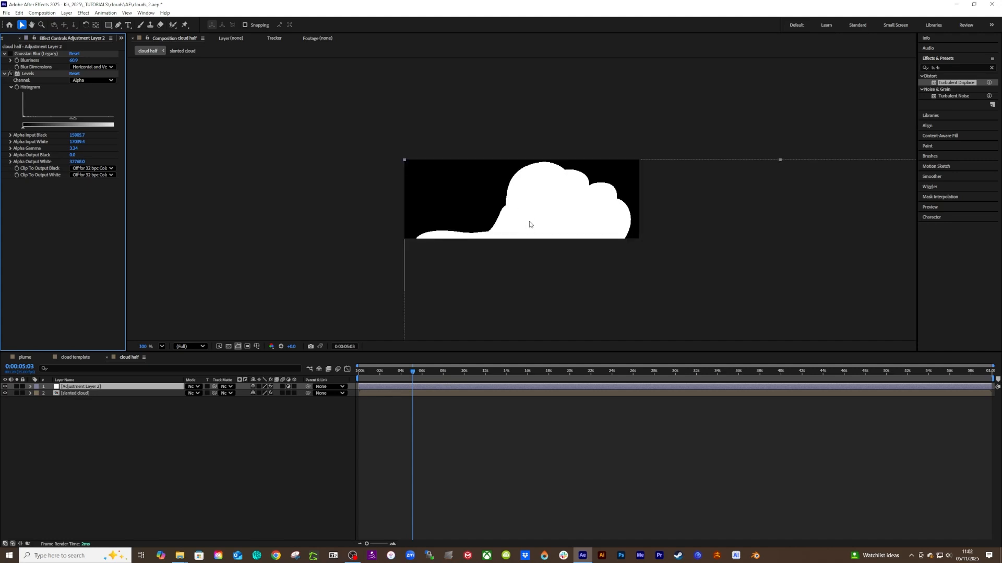
{"action": "left_click_drag", "start_coordinate": [415, 380], "coordinate": [458, 381]}
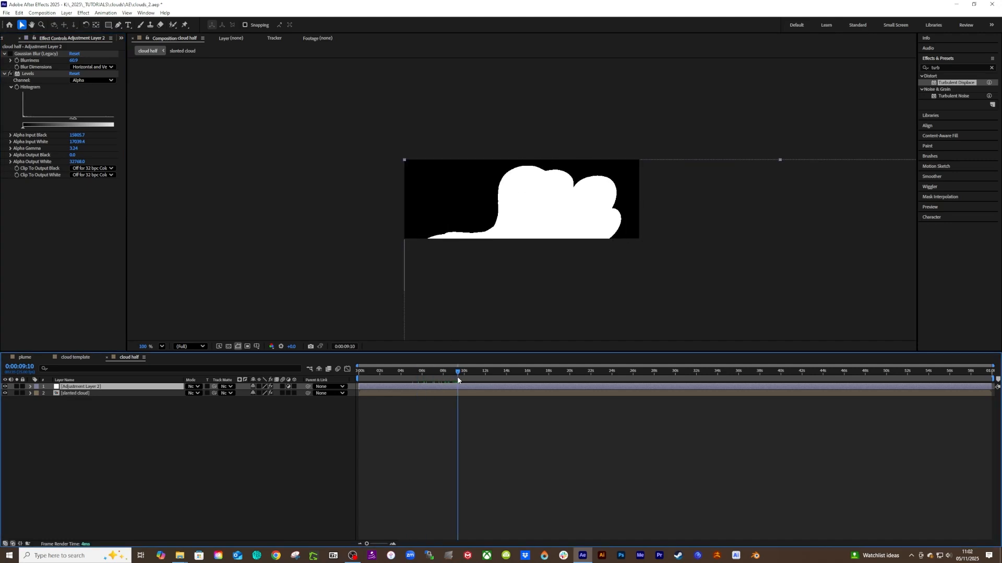
{"action": "scroll", "coordinate": [522, 198], "scroll_direction": "up", "scroll_amount": 1}
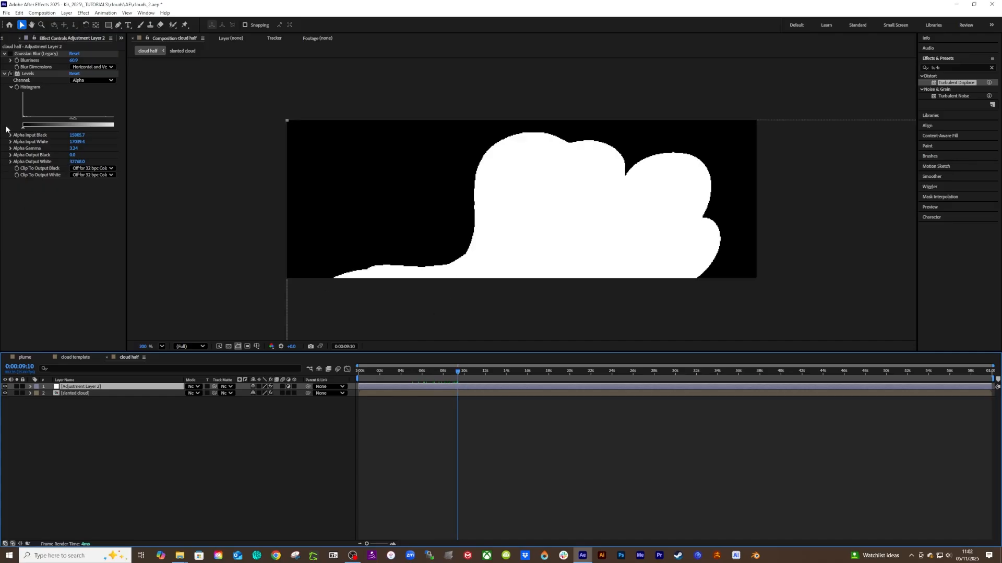
- Turn the adjustment layer's Gaussian Blur back on and reduce its blurriness to 13.1
{"action": "left_click", "coordinate": [11, 53]}
{"action": "left_click_drag", "start_coordinate": [73, 62], "coordinate": [3, 73]}
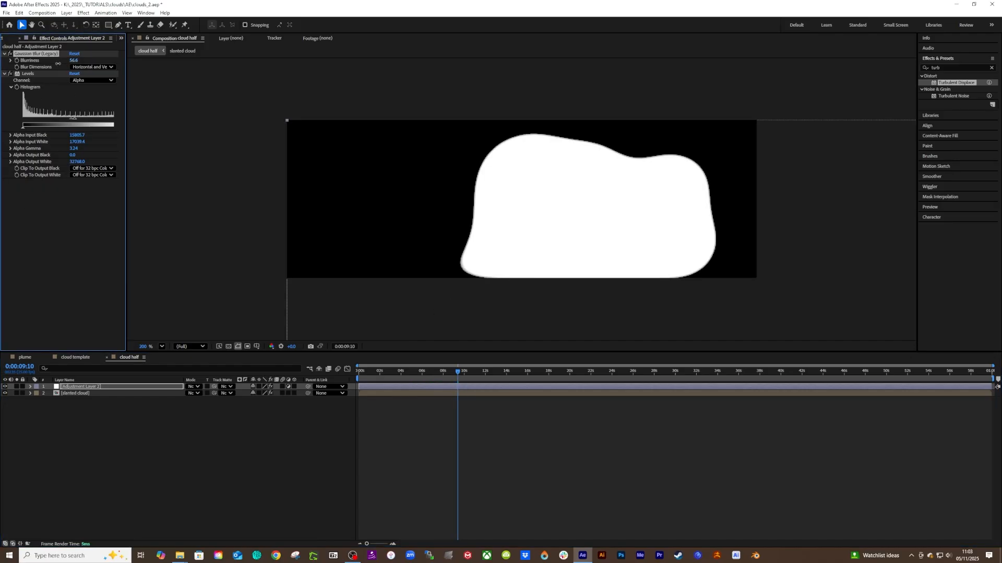
{"action": "left_click", "coordinate": [73, 61]}
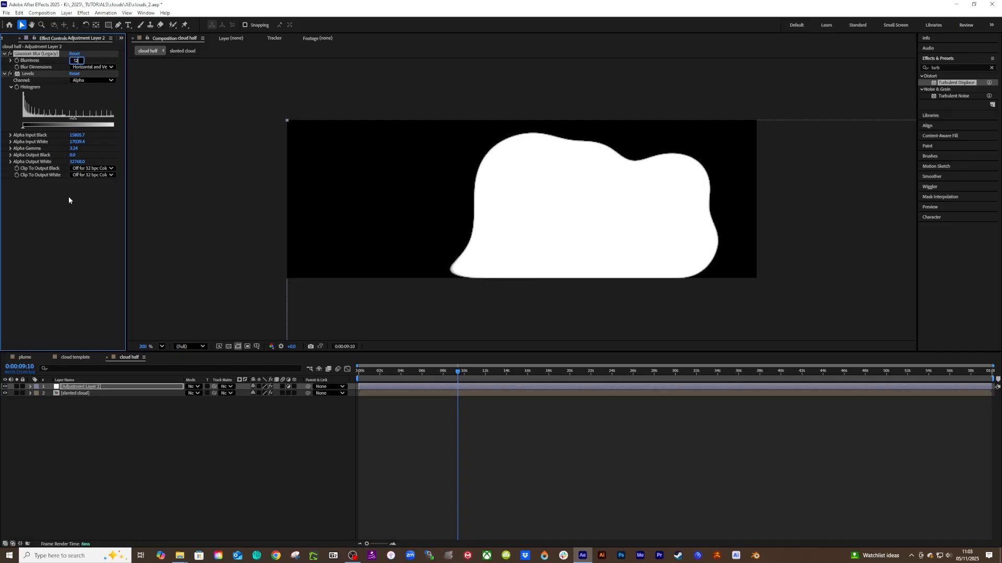
{"action": "type", "text": "12"}
{"action": "key", "text": "Return"}
{"action": "left_click_drag", "start_coordinate": [76, 61], "coordinate": [97, 89]}
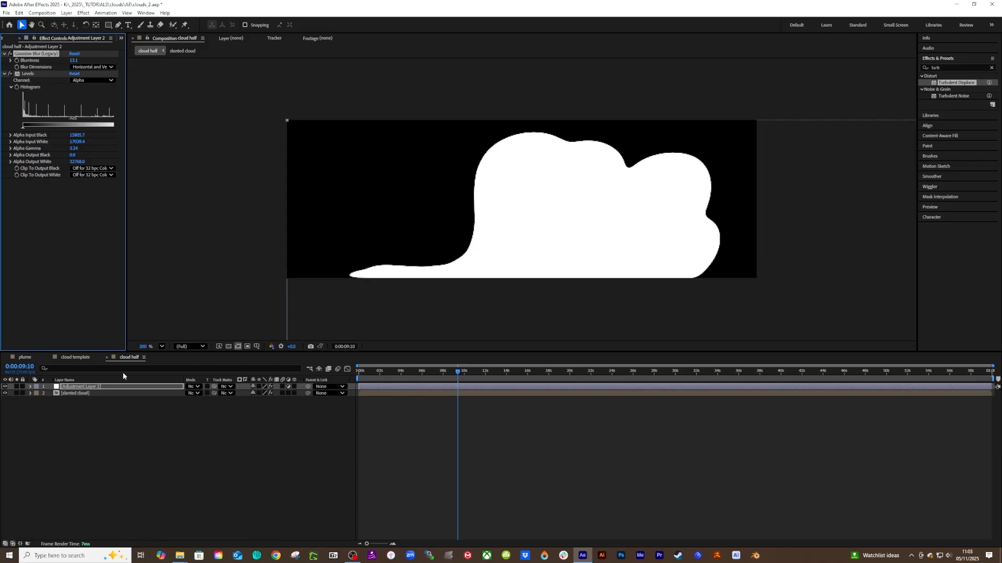
- Play back the half cloud with the adjustment layer's Gaussian Blur off, from 0:00:09:10 and again from 0:00:04:16
{"action": "key", "text": "comma"}
{"action": "key", "text": "space"}
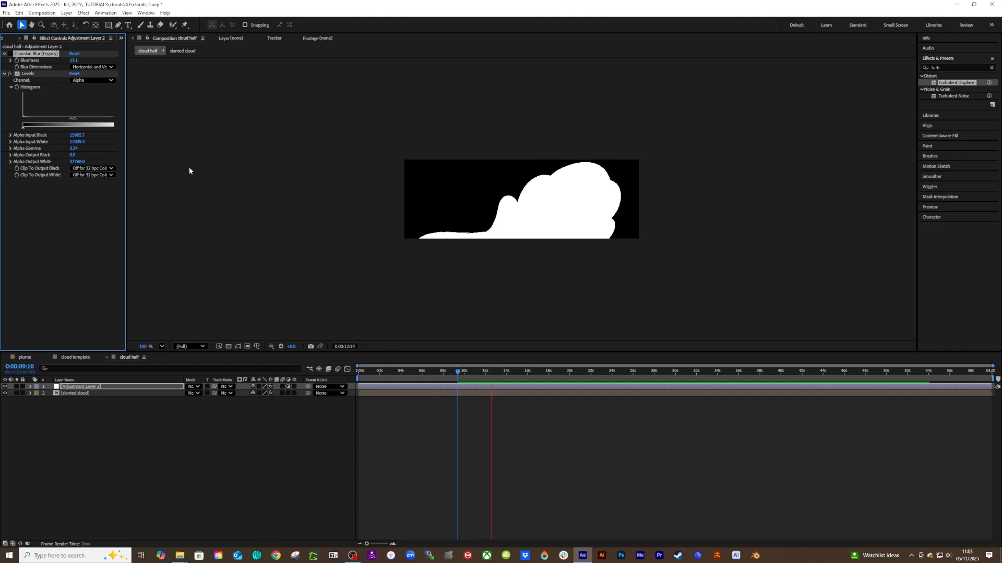
{"action": "left_click_drag", "start_coordinate": [390, 373], "coordinate": [407, 380]}
{"action": "key", "text": "space"}
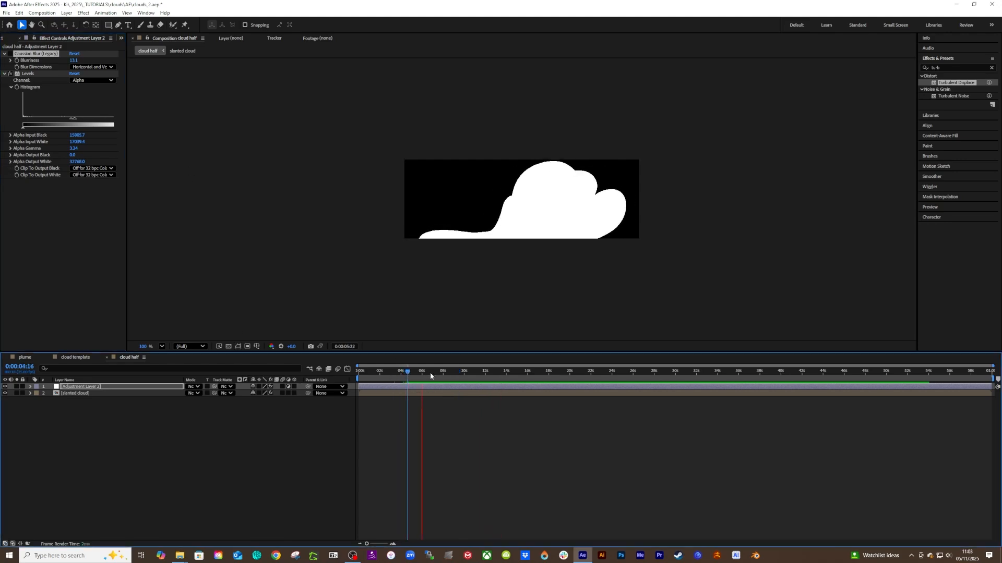
{"action": "left_click", "coordinate": [430, 376]}
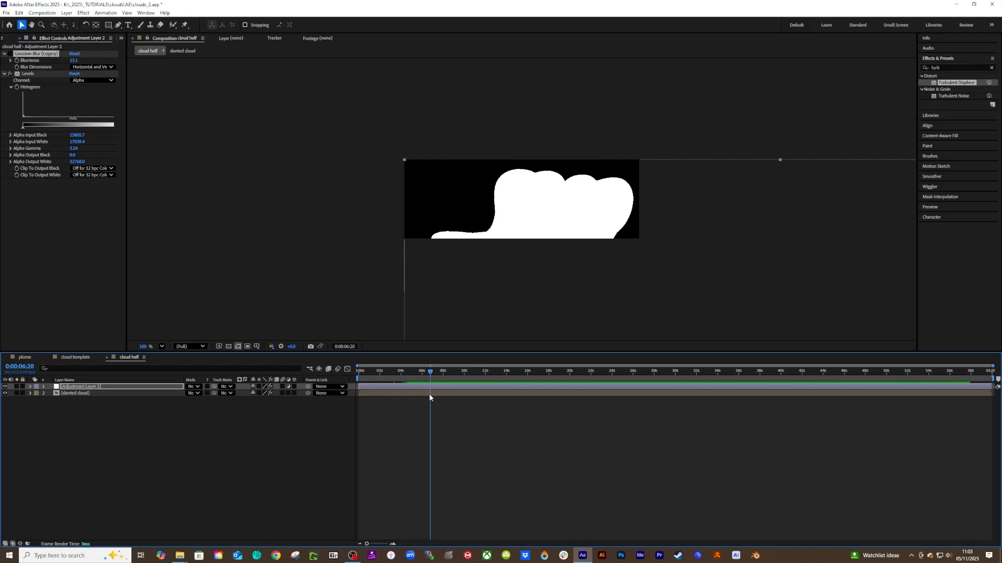